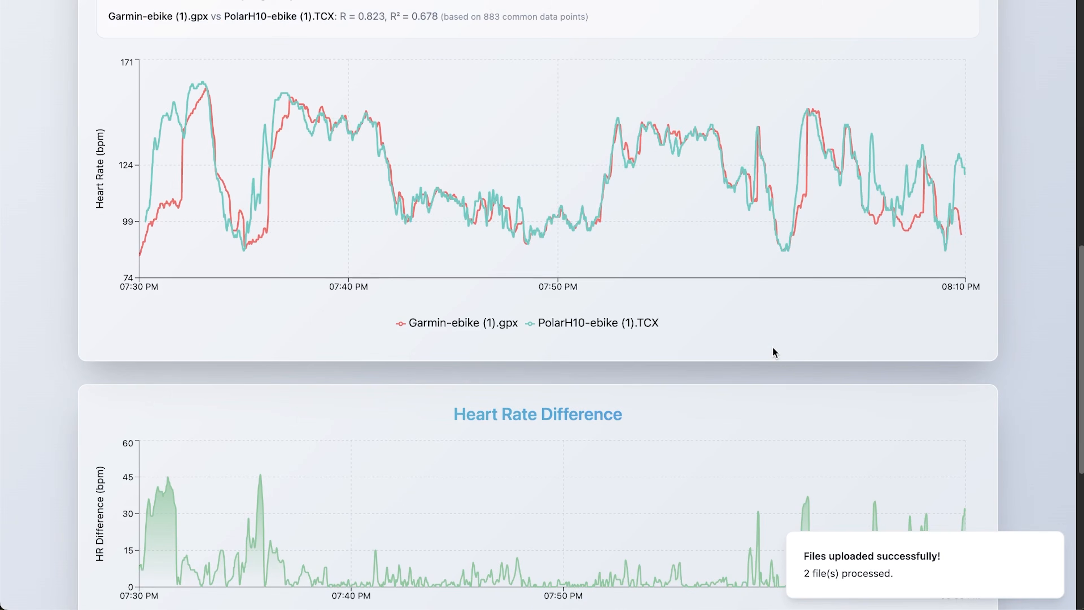
- Look through the sample heart rate comparison app and the Mike's Yoga Studio booking site
scroll(968, 382, up, 5)
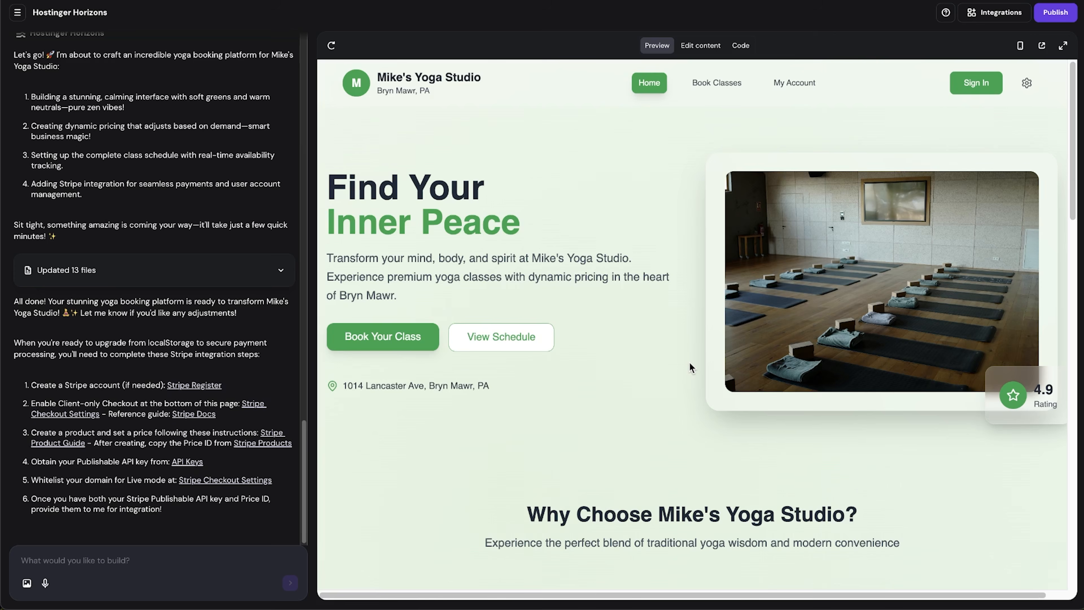
scroll(690, 368, down, 10)
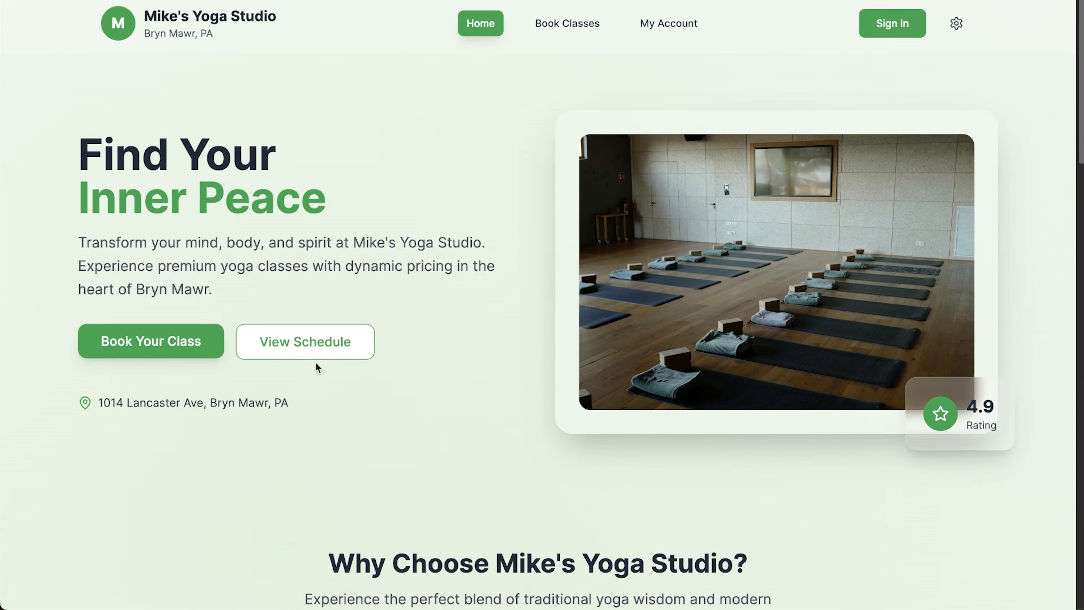
click(179, 345)
scroll(430, 336, down, 15)
scroll(632, 381, up, 10)
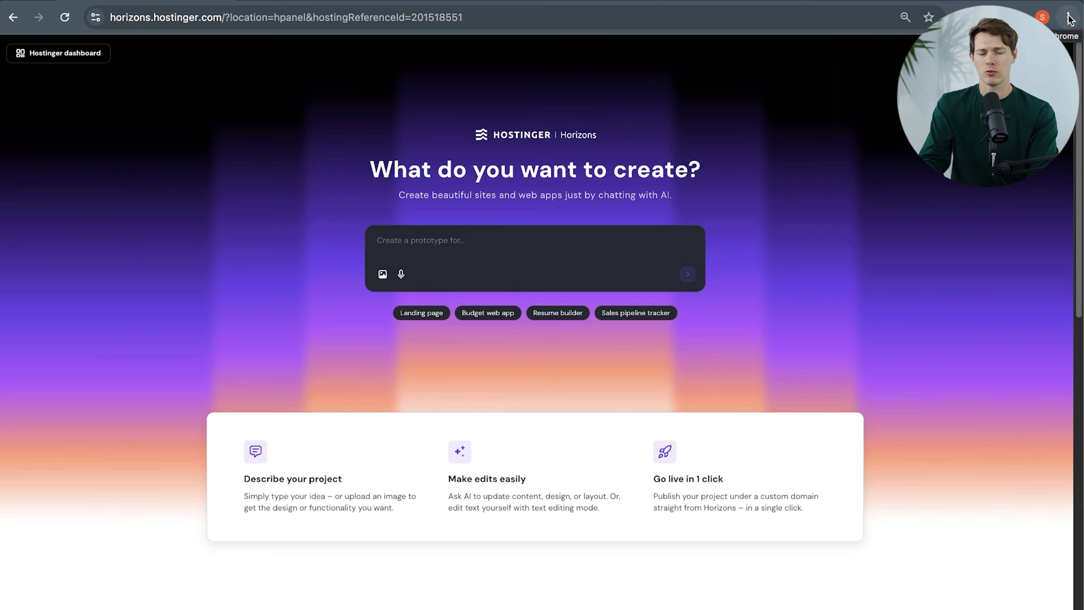
- Submit the prompt "create a clone of flappy bird" to generate a new game project
text(create a clone of the game flappy bird)
key(Return)
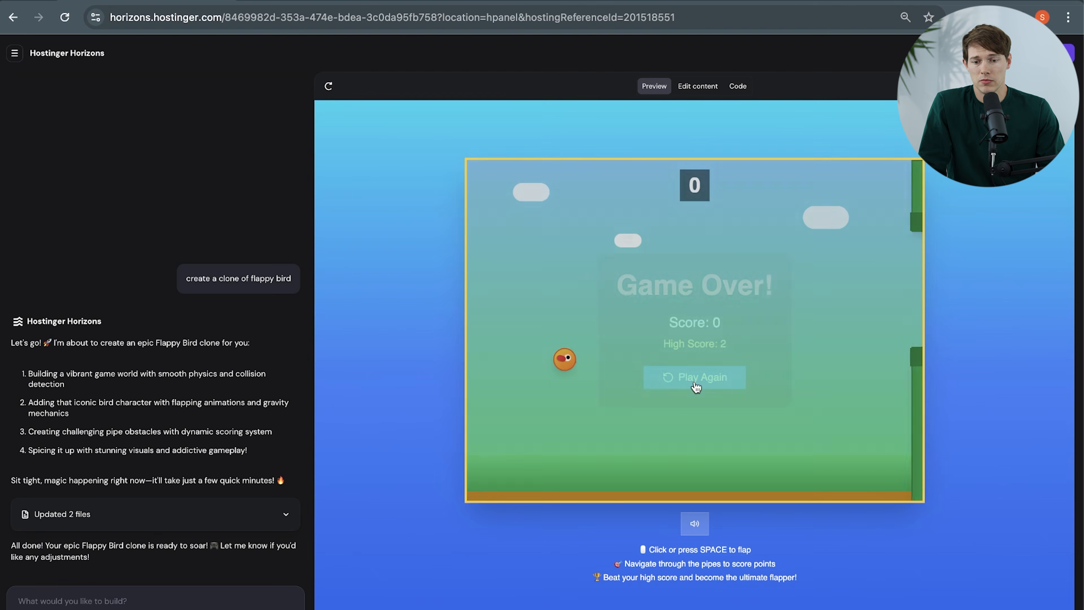
- Play-test the generated Flappy Bird clone in the preview, flapping the bird through the pipes
click(696, 382)
click(696, 381)
click(696, 384)
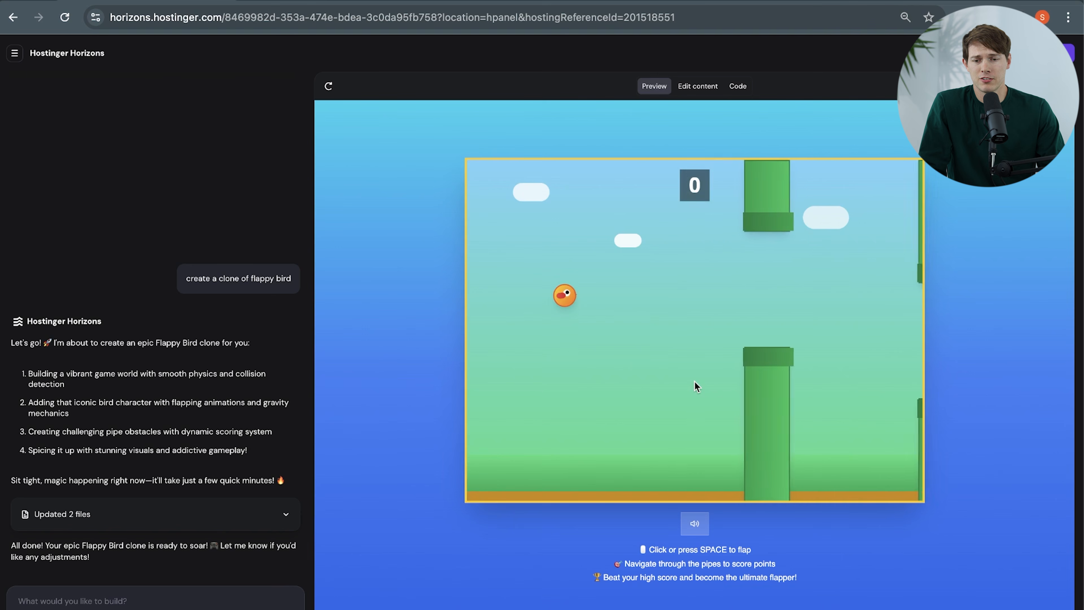
click(695, 382)
click(695, 382)
click(695, 382)
click(696, 381)
click(698, 380)
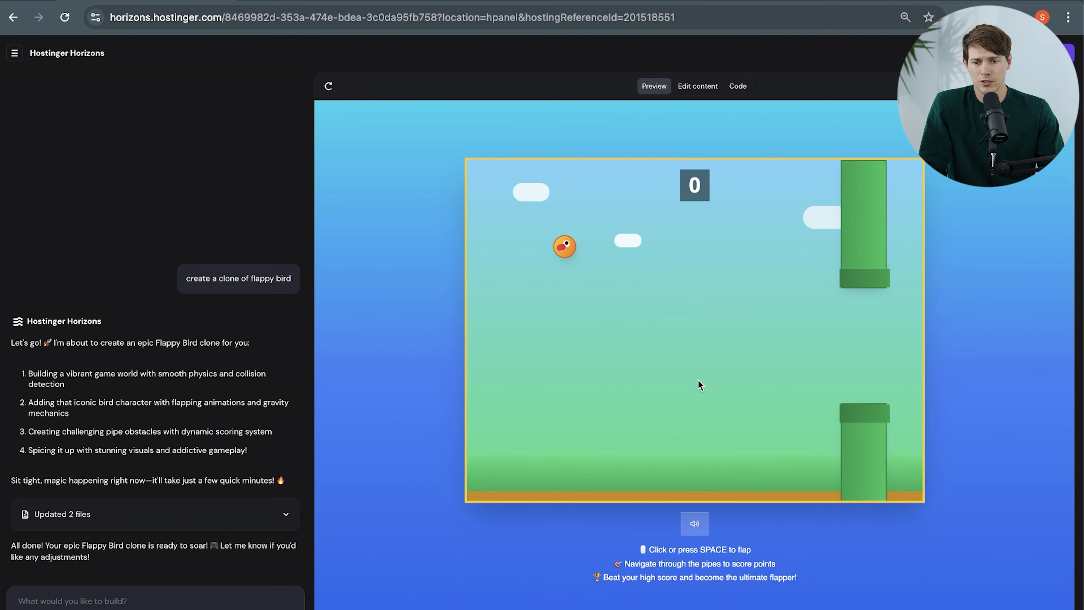
click(698, 380)
click(699, 380)
click(699, 380)
click(698, 380)
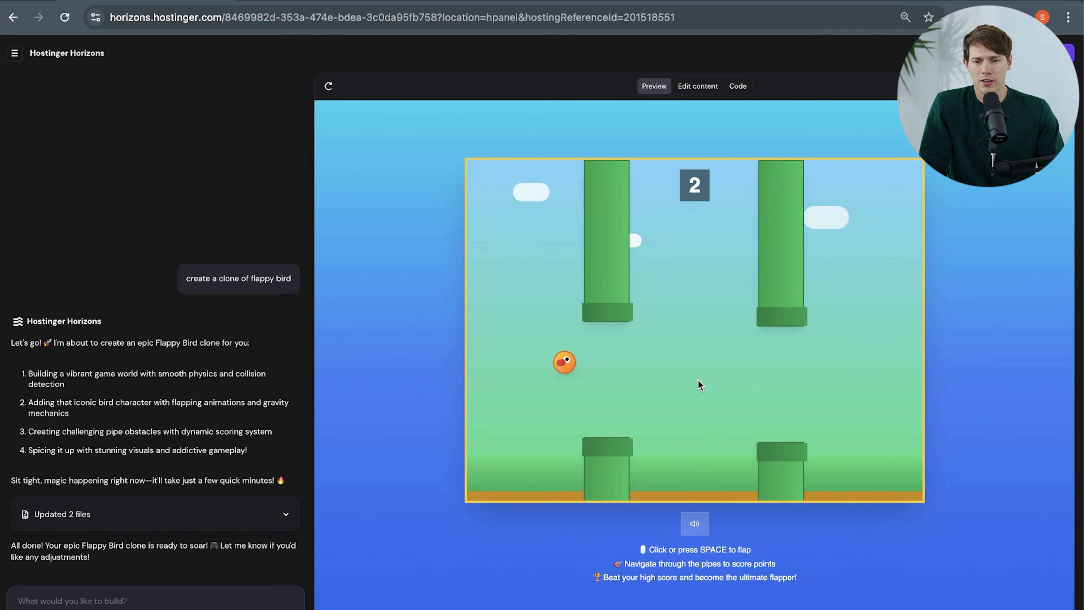
click(698, 379)
click(698, 380)
click(698, 380)
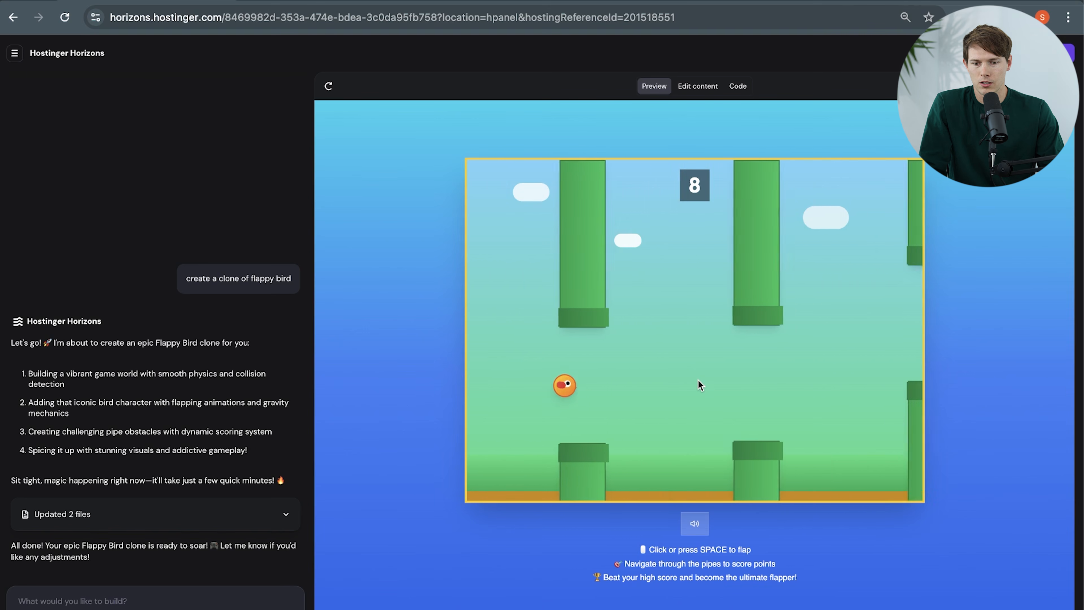
click(698, 380)
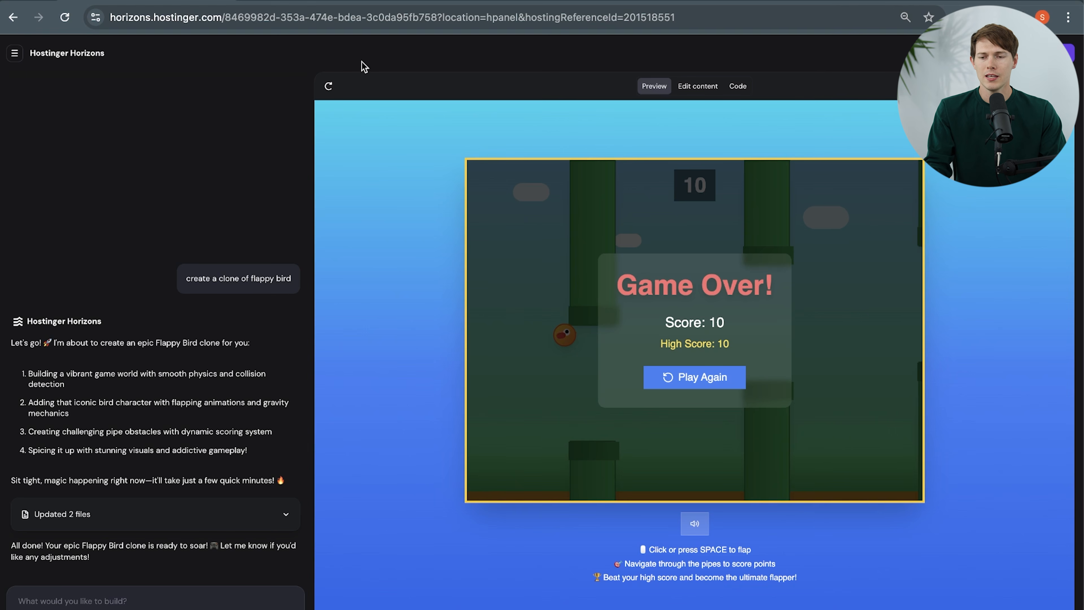
- Switch to the other browser window and open santrelmedia.com/horizons
key(super+grave)
click(402, 22)
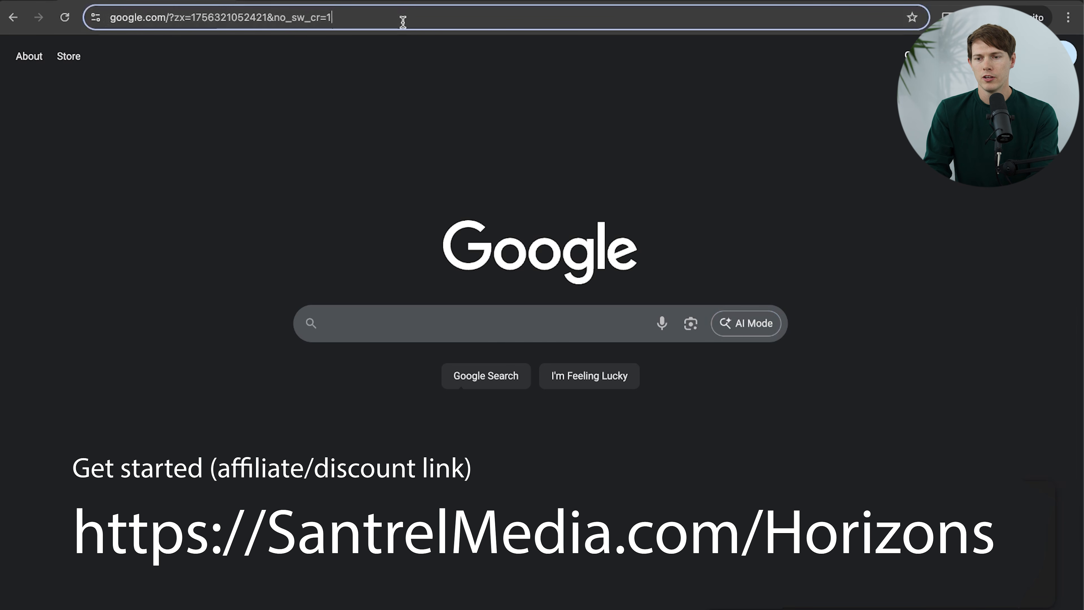
text(santrelmedia.com/horizons)
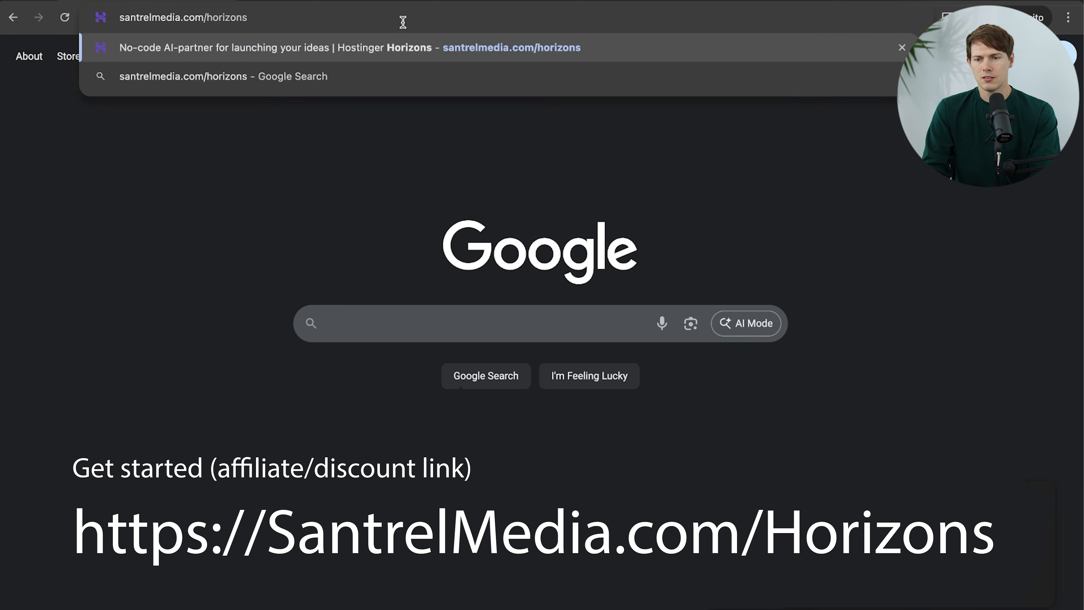
key(Return)
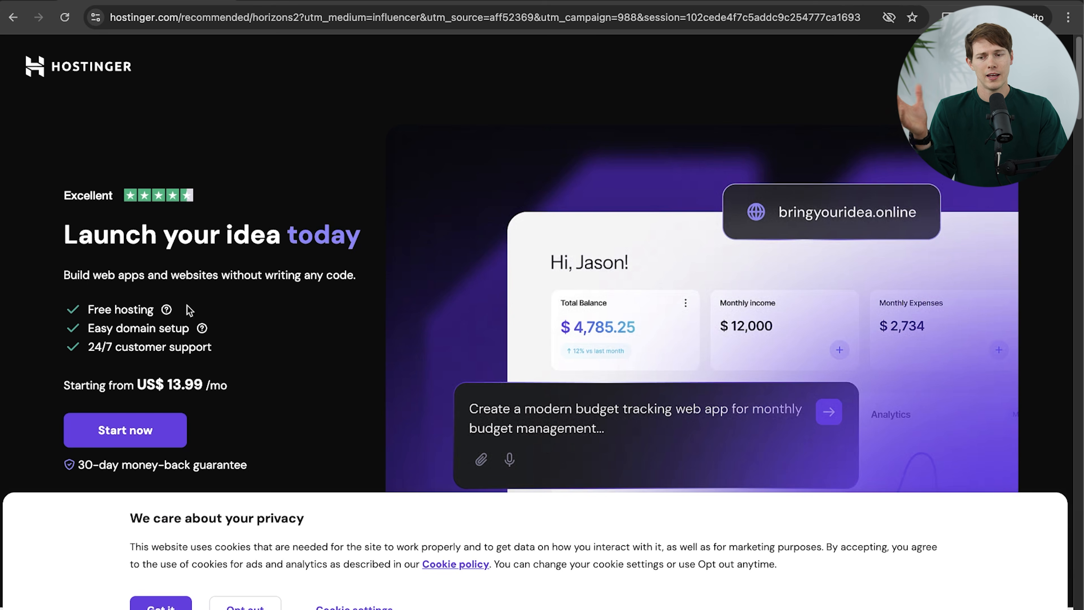
- Review the offer's free hosting, easy domain setup and 30-day money-back guarantee lines
drag(154, 310, 47, 316)
triple_click(90, 331)
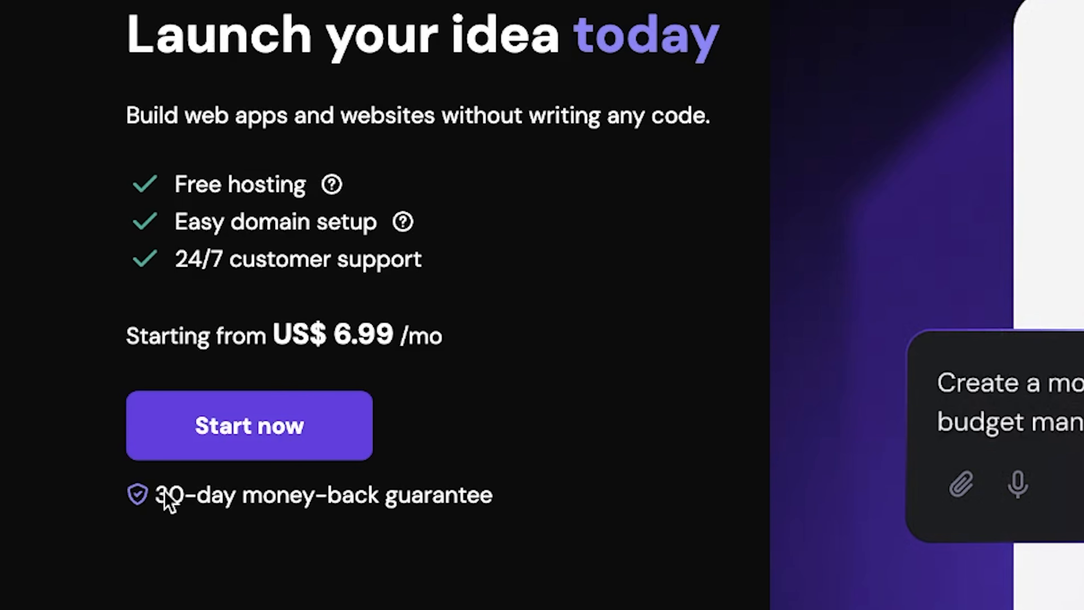
drag(164, 492, 494, 482)
click(494, 482)
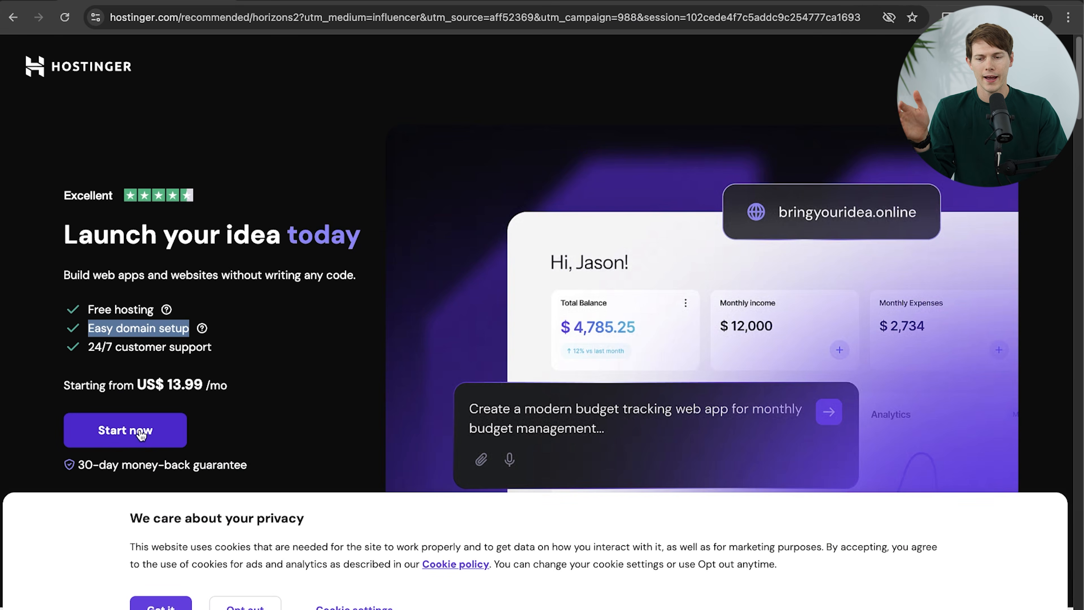
- Start the sign-up with the Hostinger Horizons Starter plan and keep the 12 months period
click(141, 432)
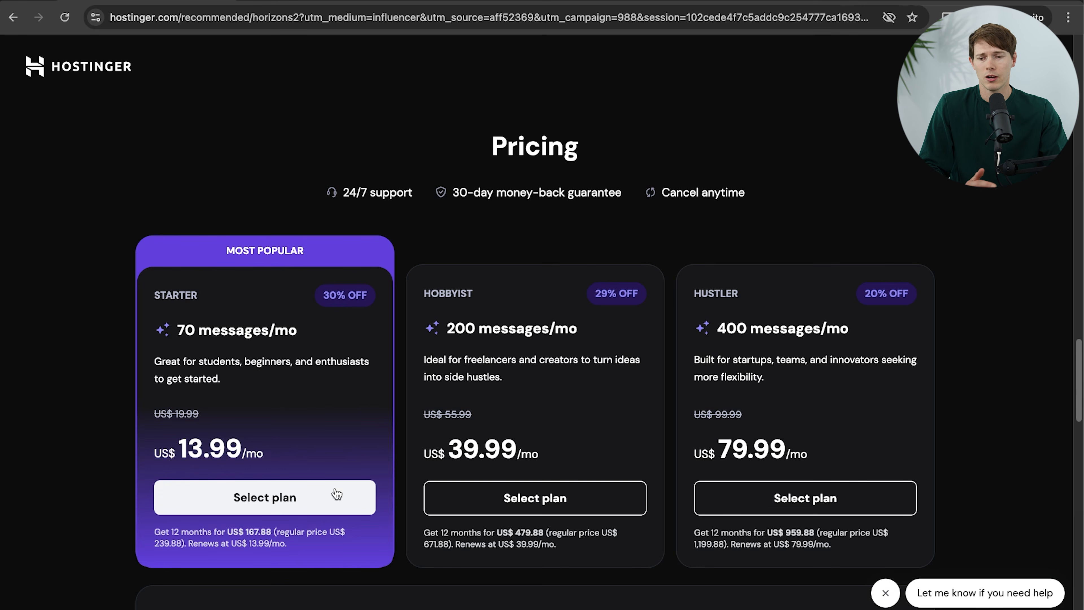
click(296, 504)
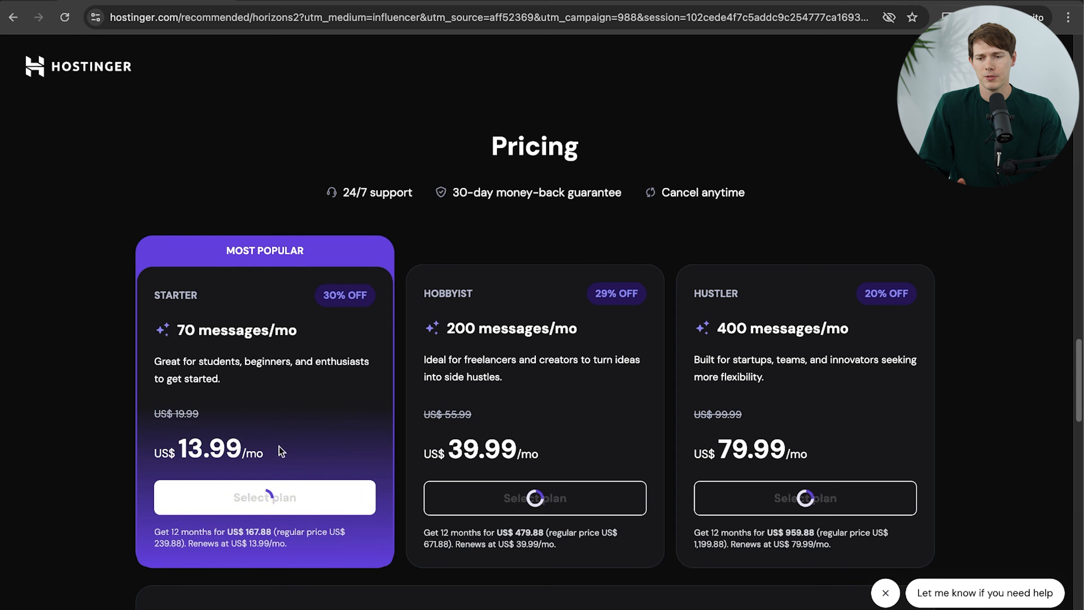
click(317, 304)
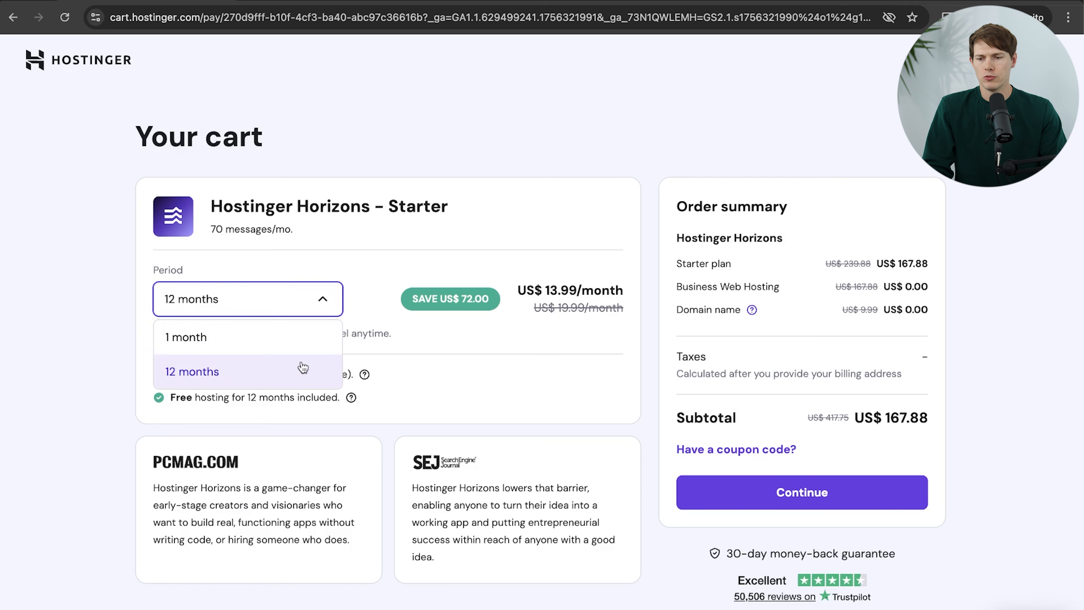
click(384, 282)
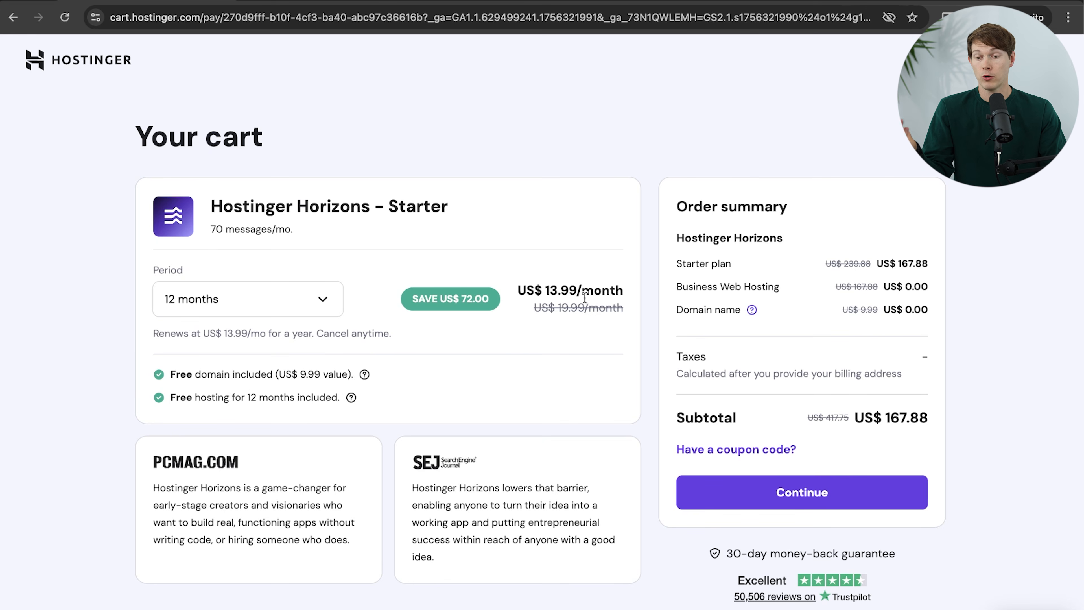
- Open the coupon code entry in the cart and continue to the billing address form
click(748, 448)
click(750, 447)
click(789, 448)
click(762, 517)
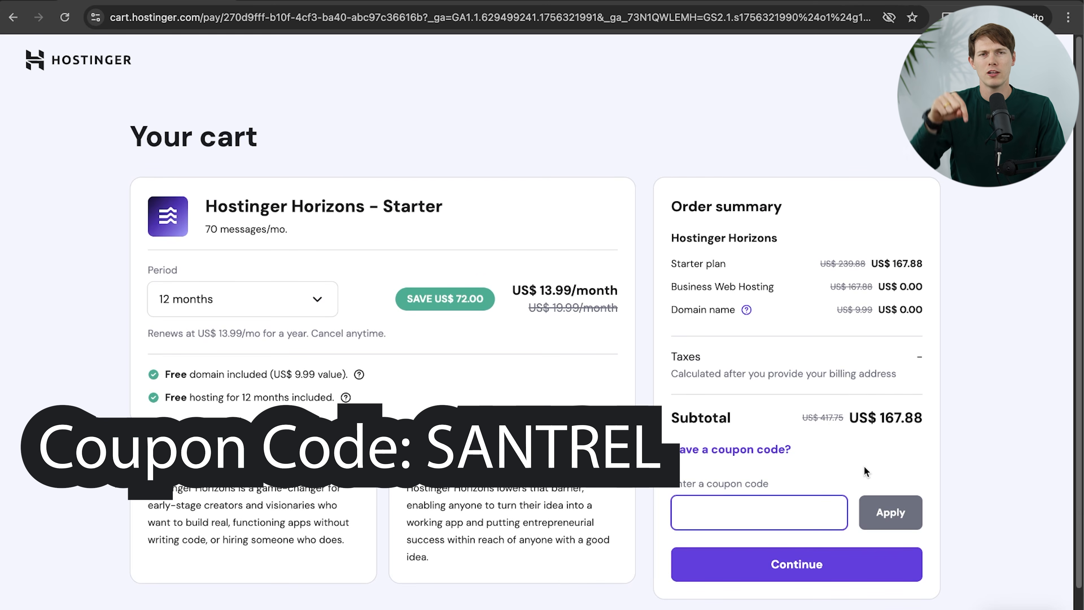
scroll(791, 479, down, 1)
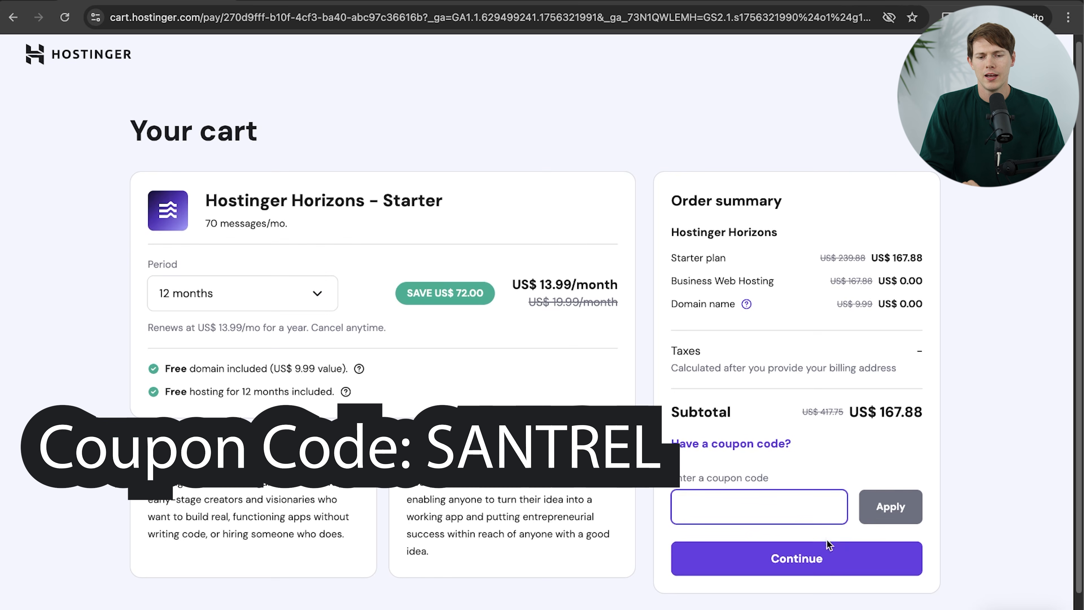
click(840, 558)
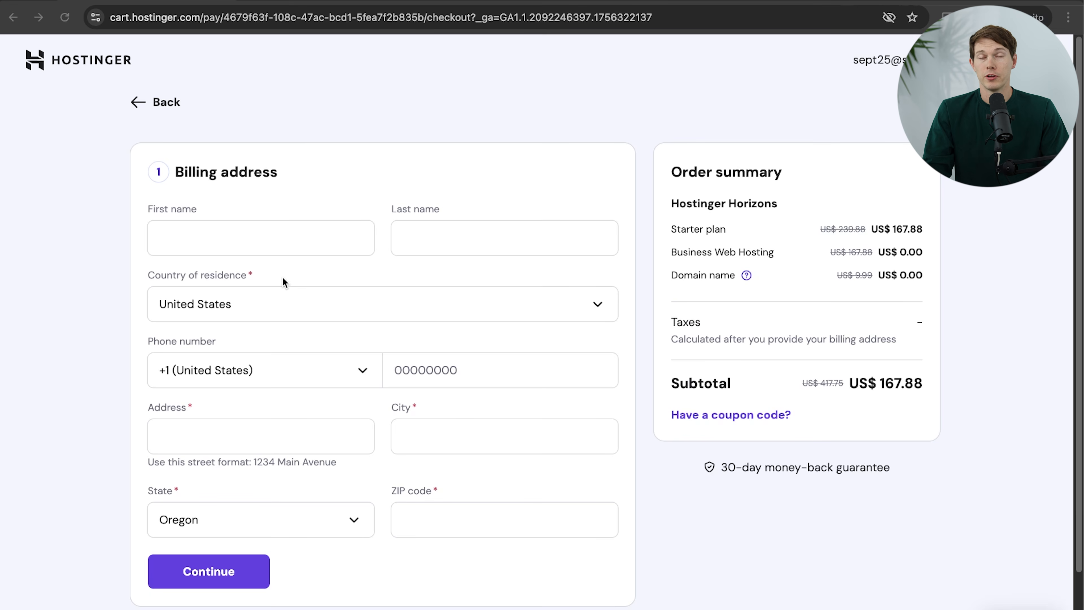
scroll(388, 288, down, 2)
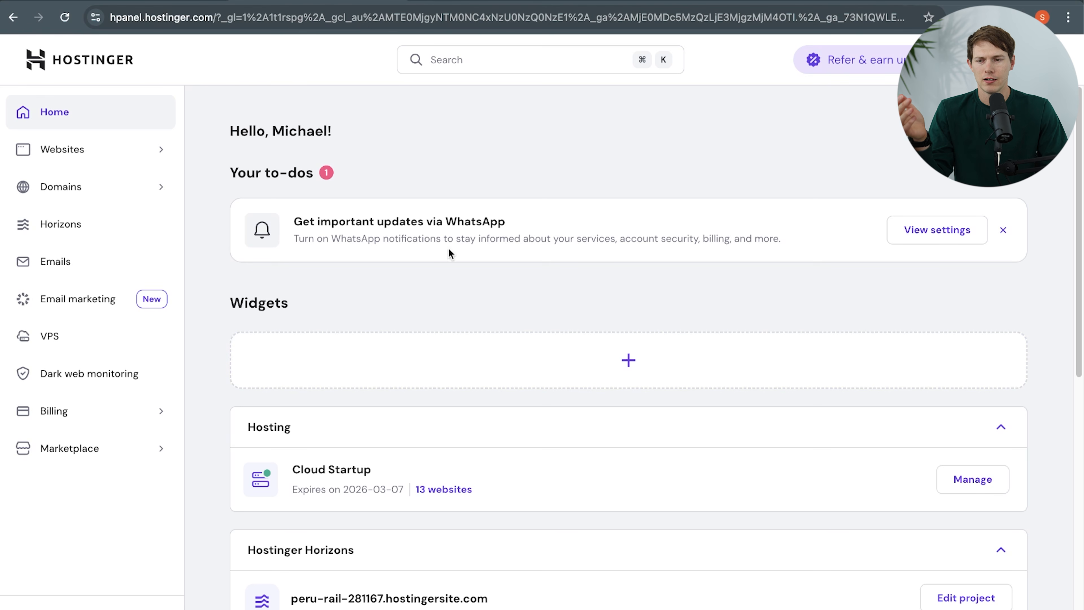
- Add a new Horizons project from the Hostinger dashboard and submit the prompt "create a snake game"
click(111, 228)
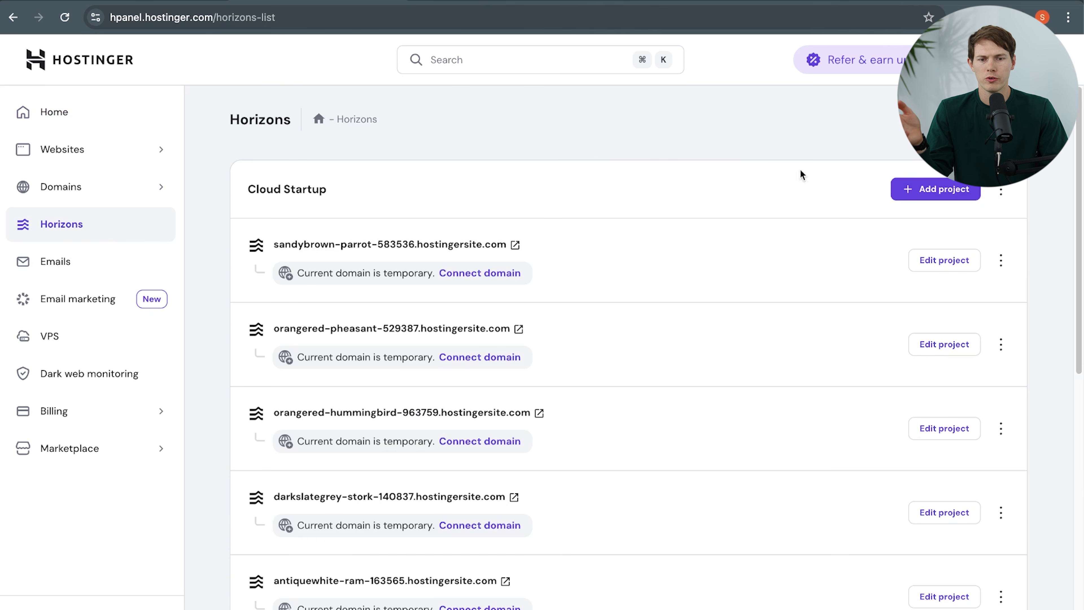
click(923, 190)
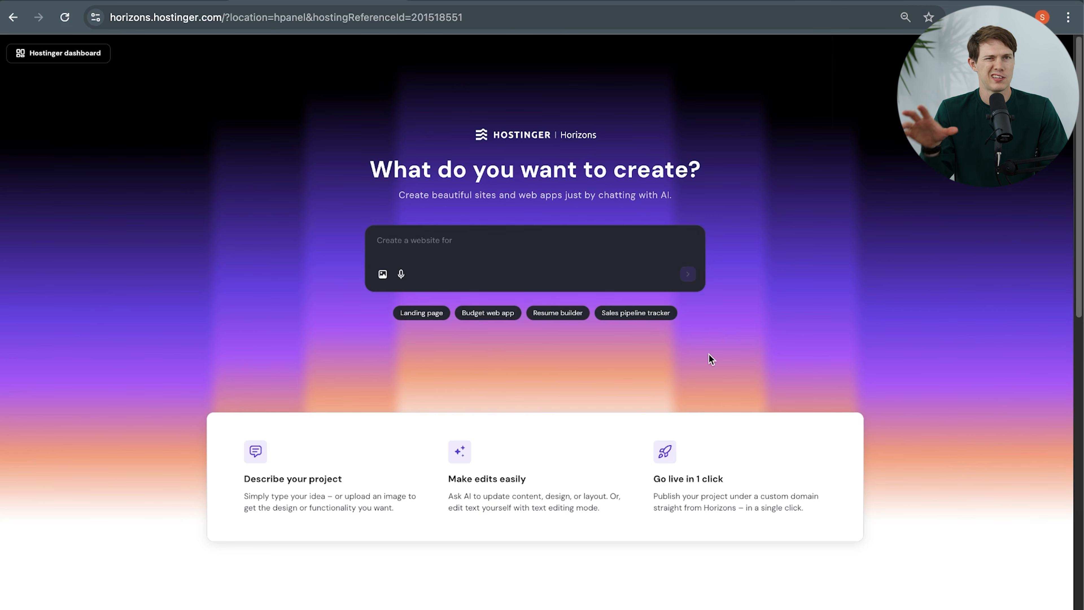
click(521, 241)
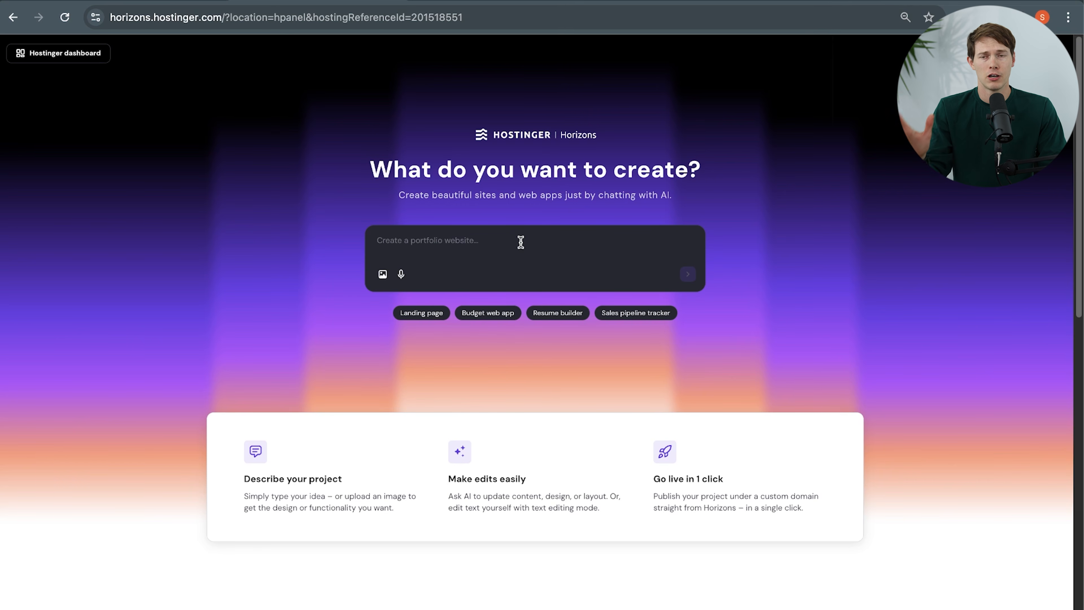
text(s)
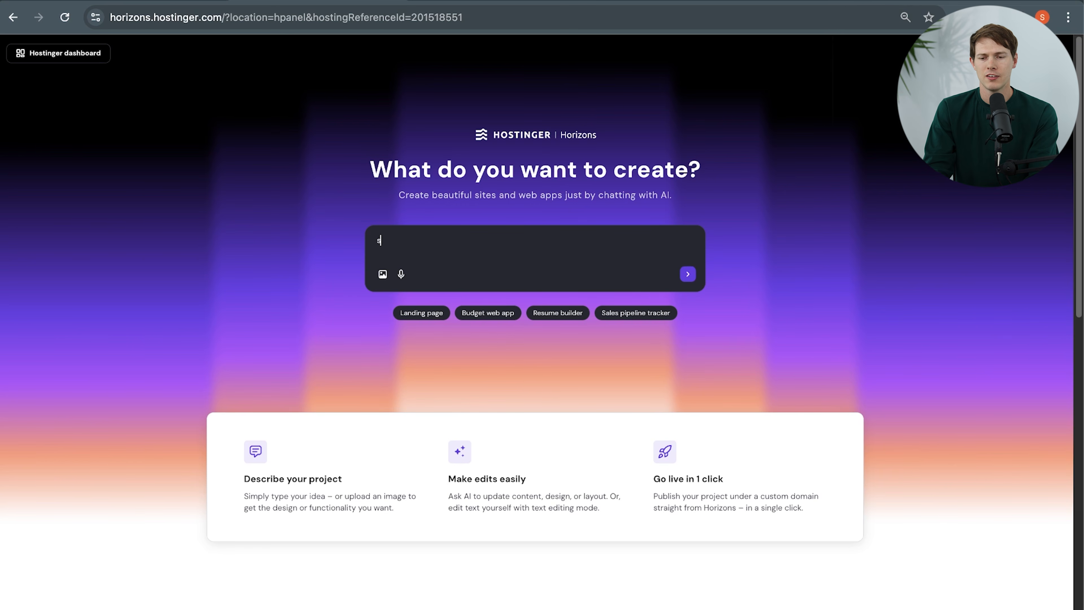
key(BackSpace)
text(create)
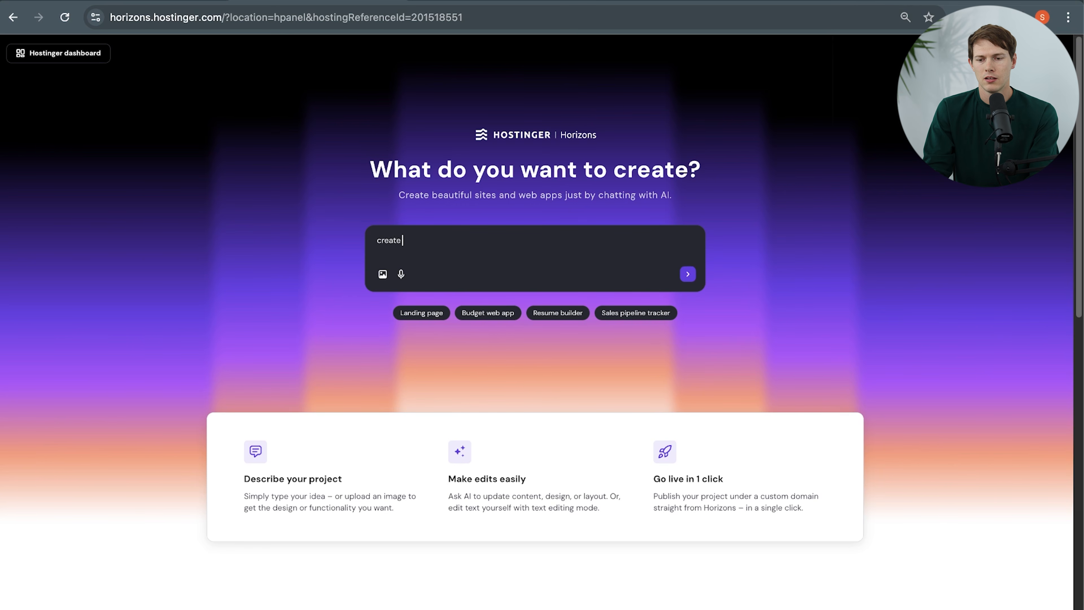
text( a snake game)
key(Return)
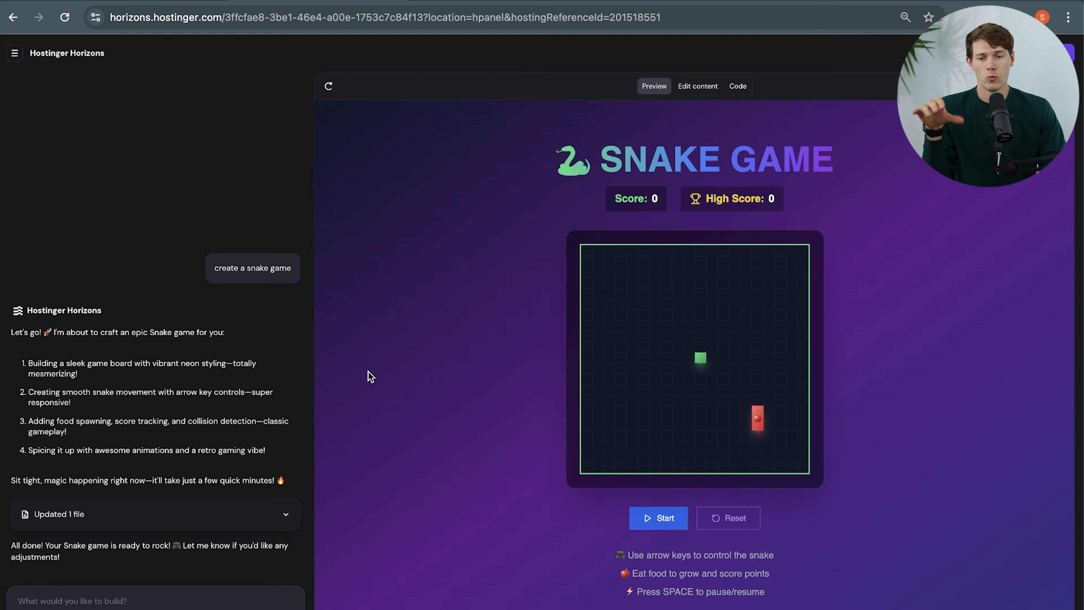
- Edit the game's heading text to "SNAKE GAME 23" and save it
click(695, 91)
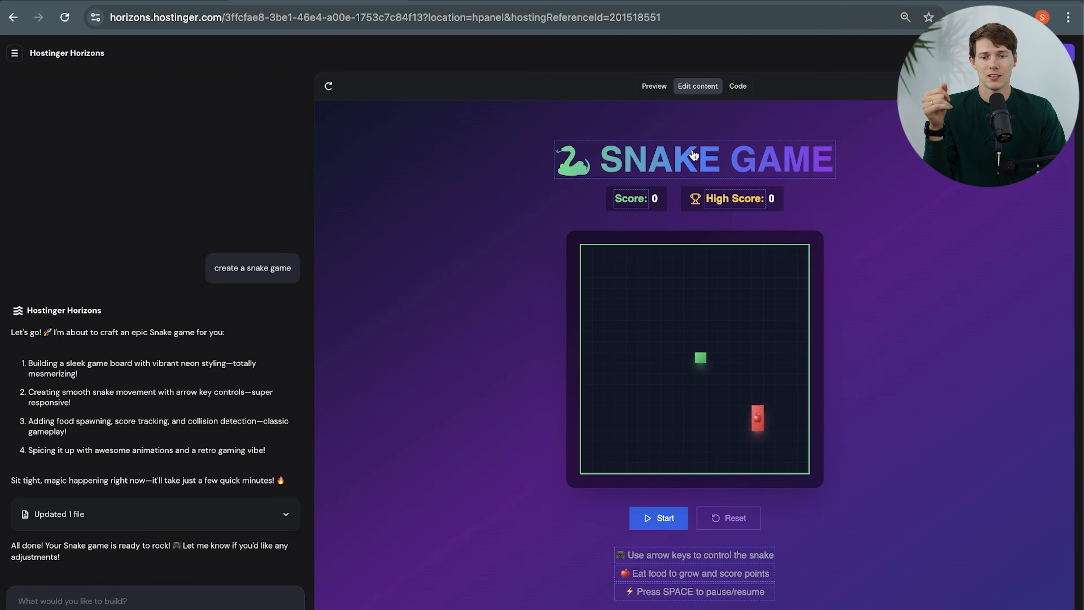
click(689, 164)
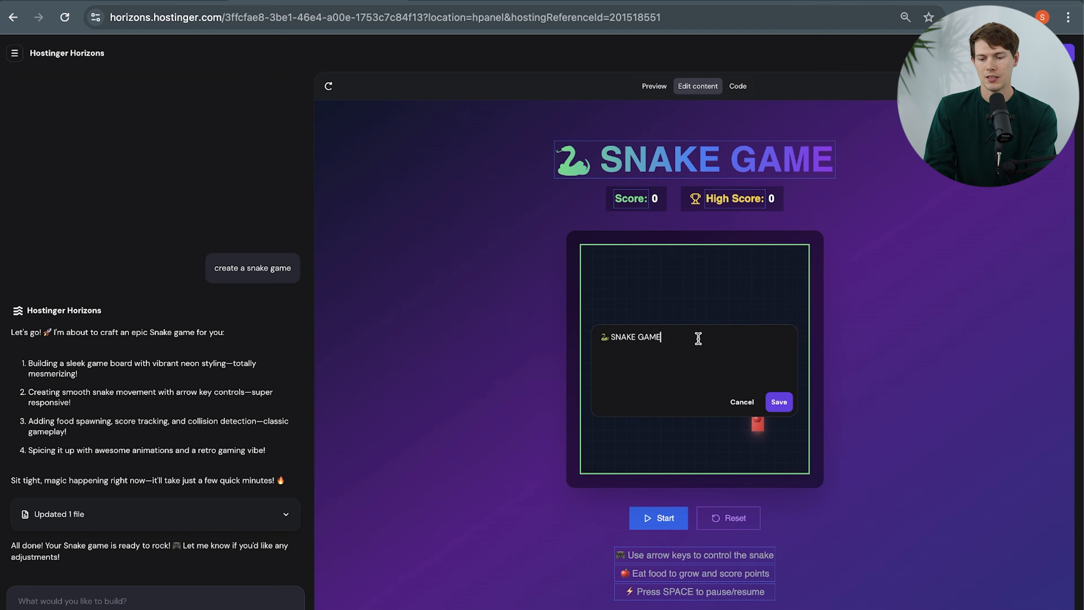
text(23)
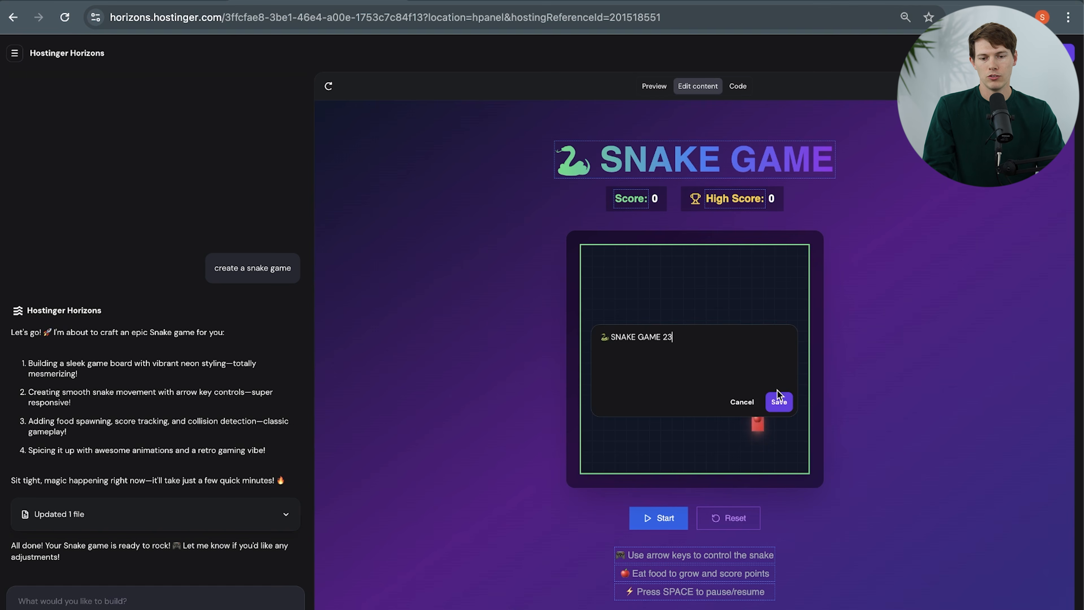
click(779, 402)
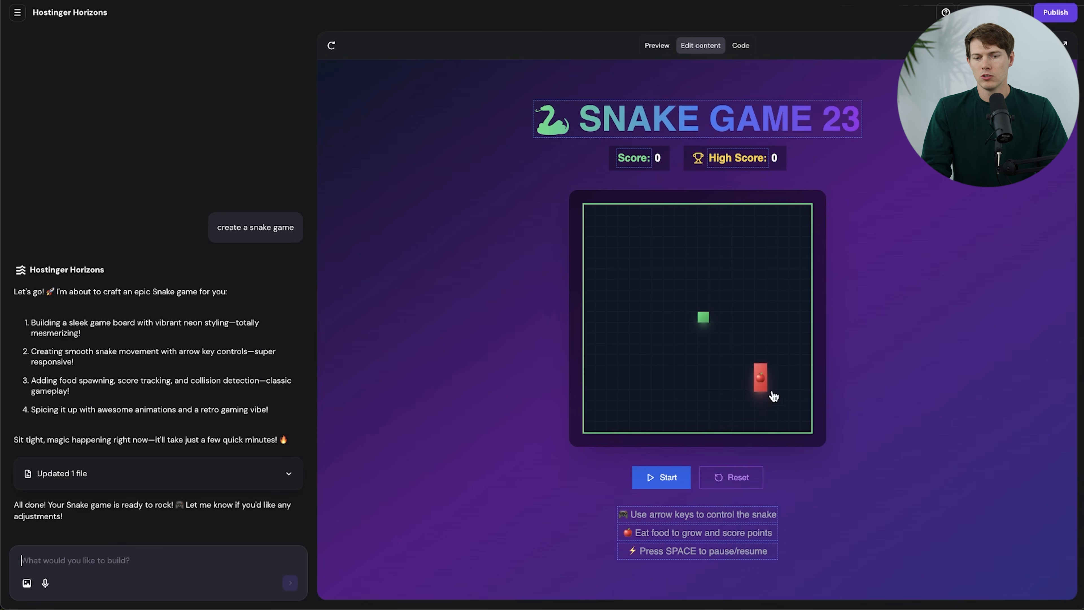
- Send the AI the request "make the food cell smaller - it should only be 1 cell at a time"
text(make the )
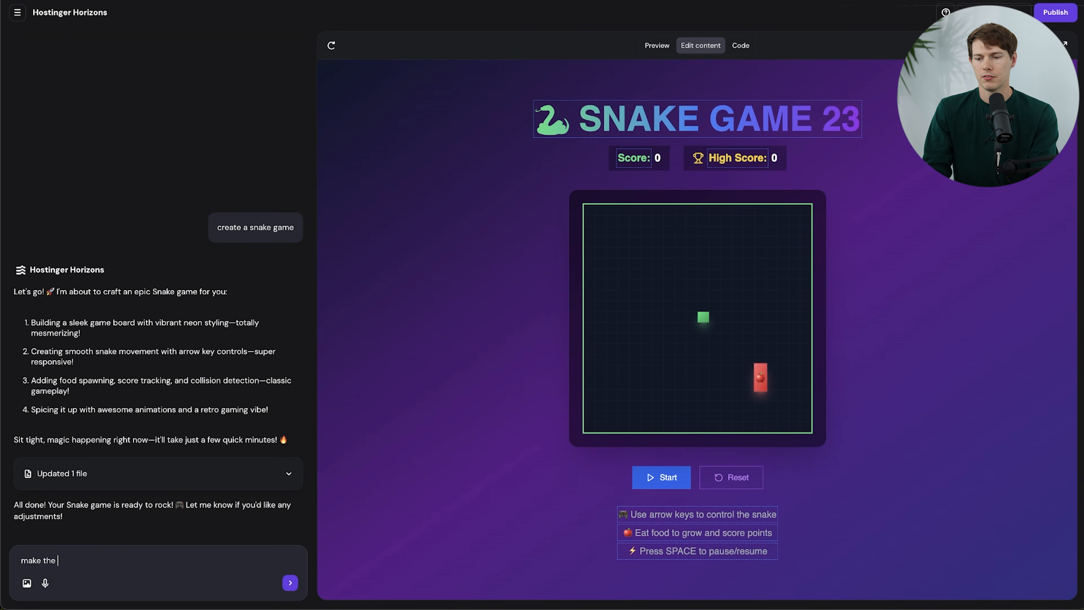
text(food cell smaller - it should only be 1 cell at a time)
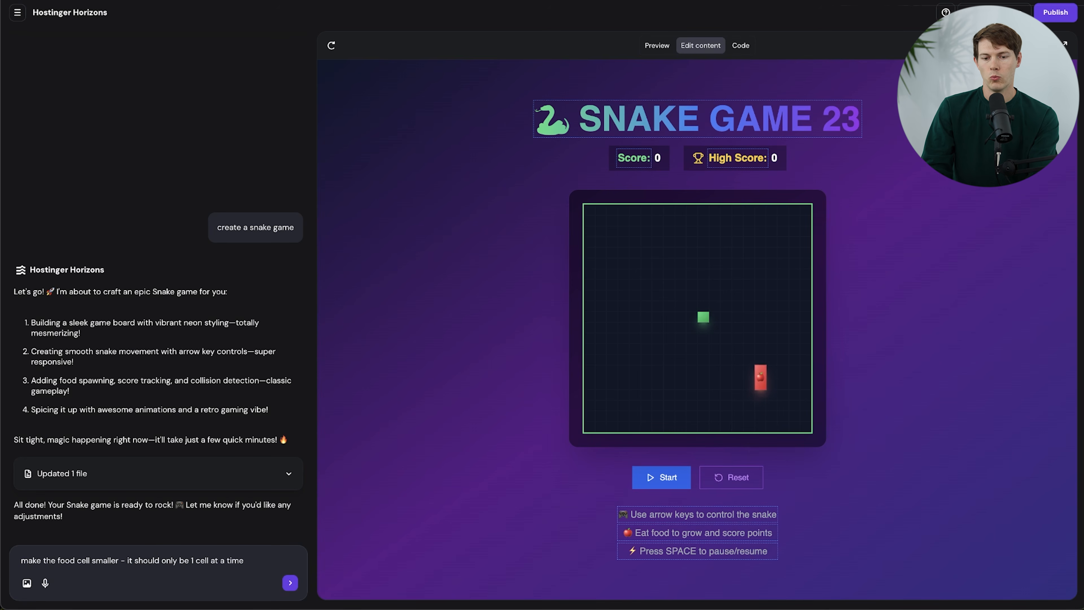
key(Return)
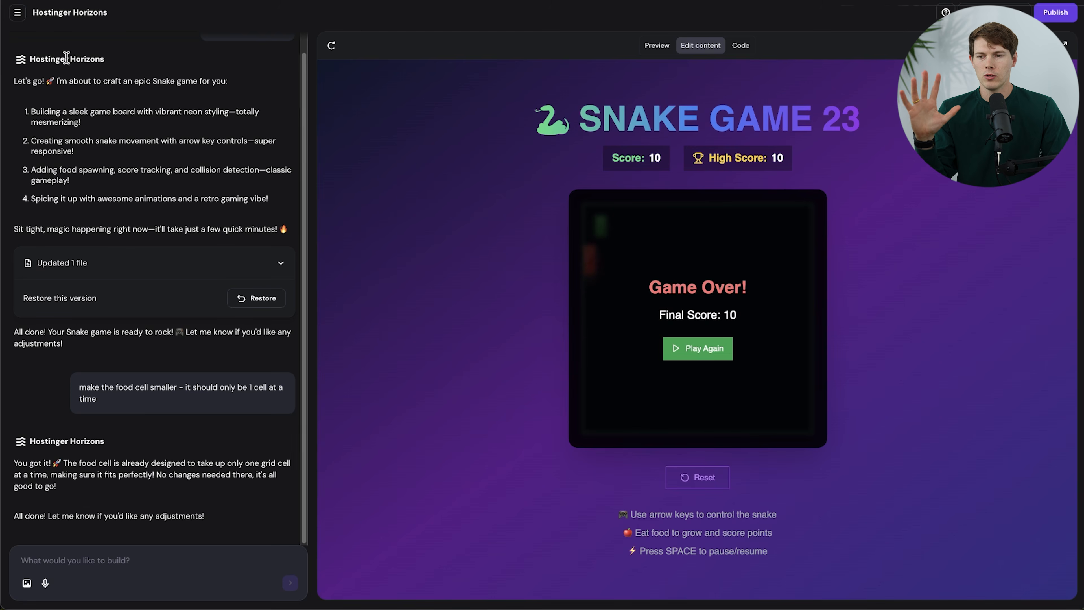
- Create a new project with the prompt "create a tool that allows me to upload multiple pfds, stitch the together, and download them as one merged pdf"
click(18, 13)
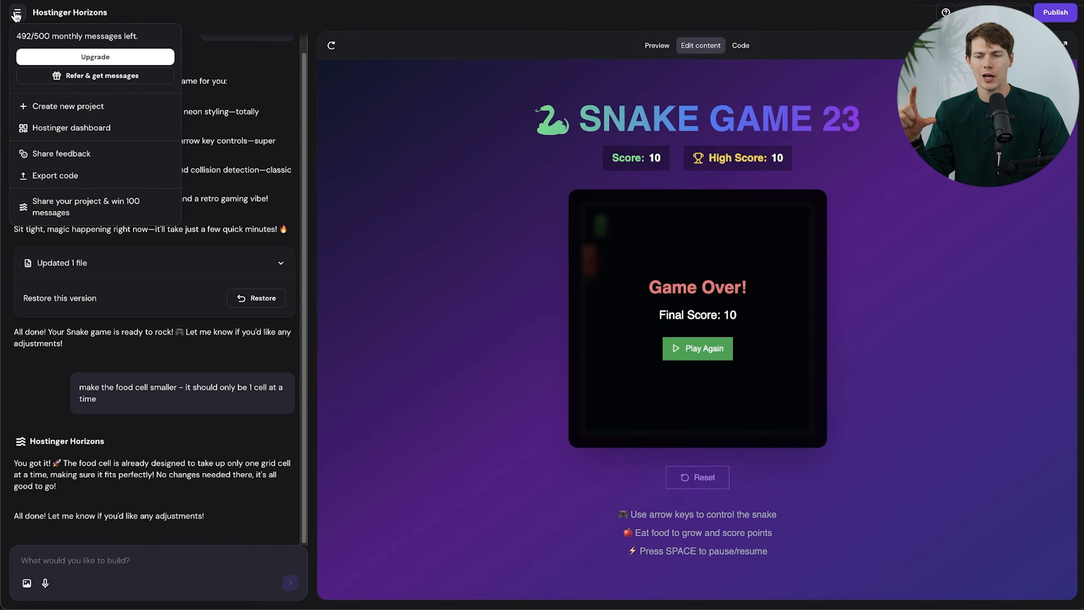
click(99, 107)
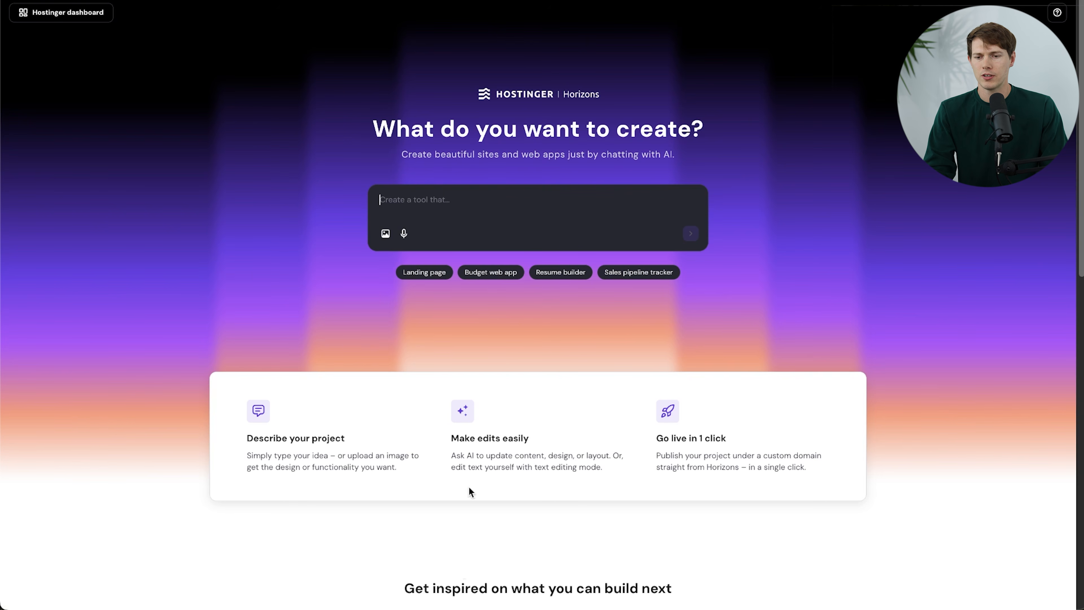
text(create a tool that allows me to upload multiple pfds, stitch the together, and download them as one merged pdf)
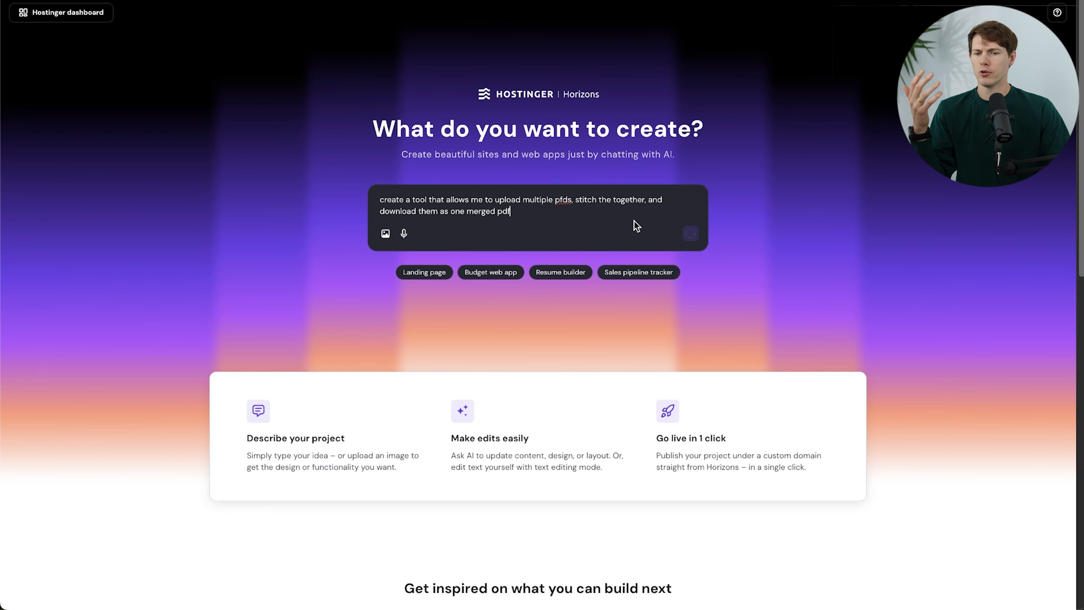
key(Return)
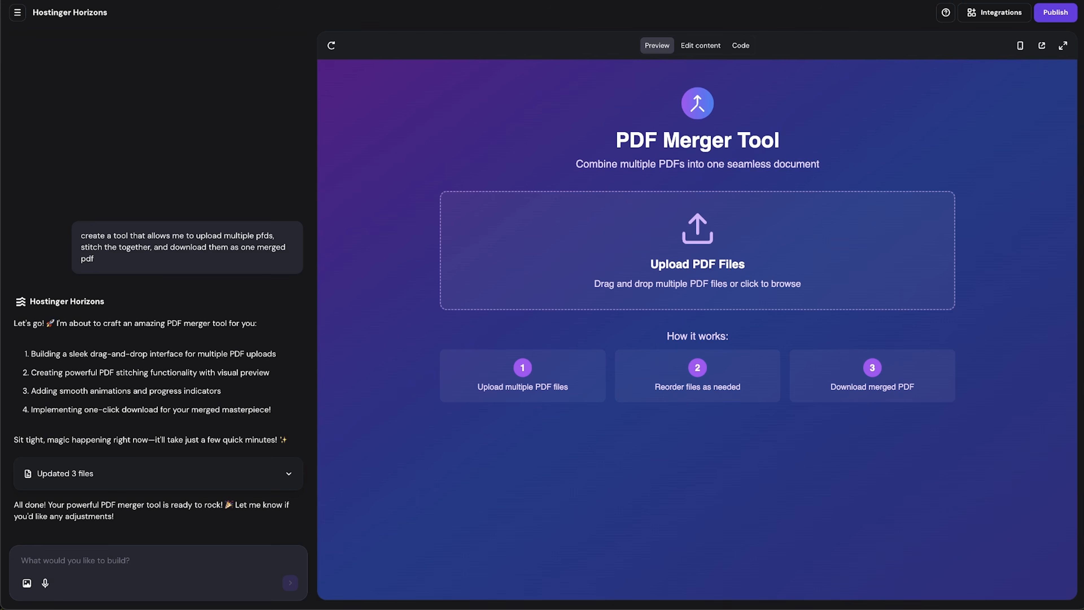
- Upload the two sample PDFs to the merger and download them merged, with sample-local-pdf.pdf placed first
drag(51, 606, 653, 192)
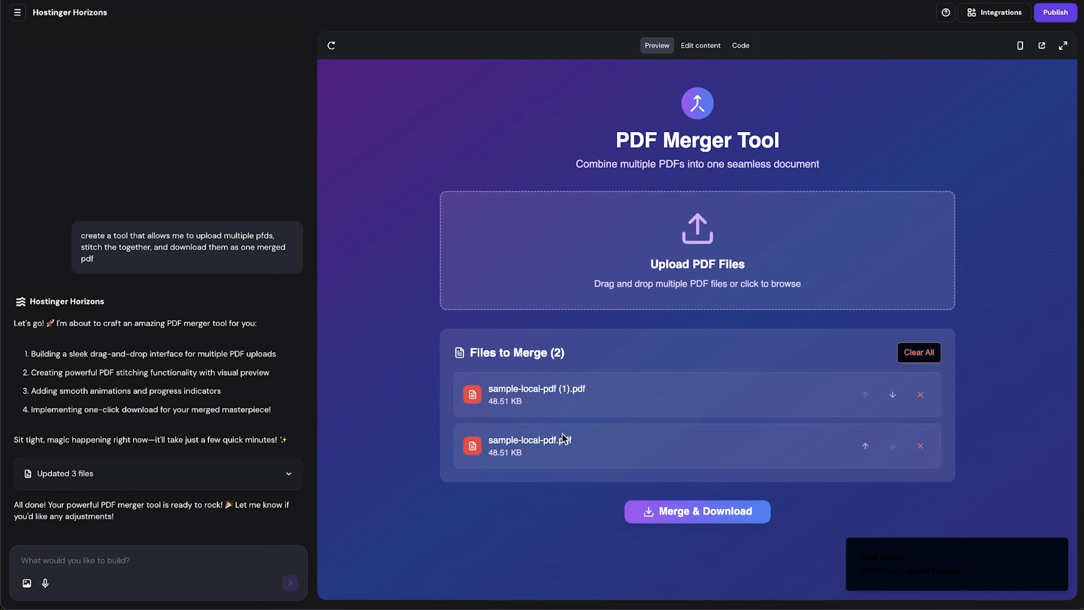
click(866, 447)
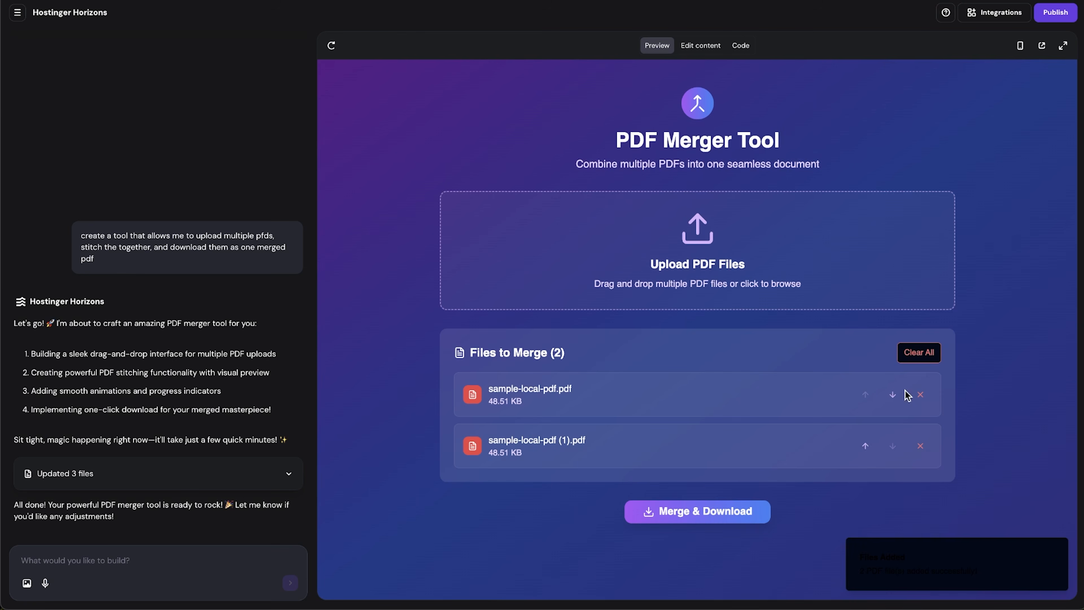
click(893, 394)
click(863, 447)
click(731, 524)
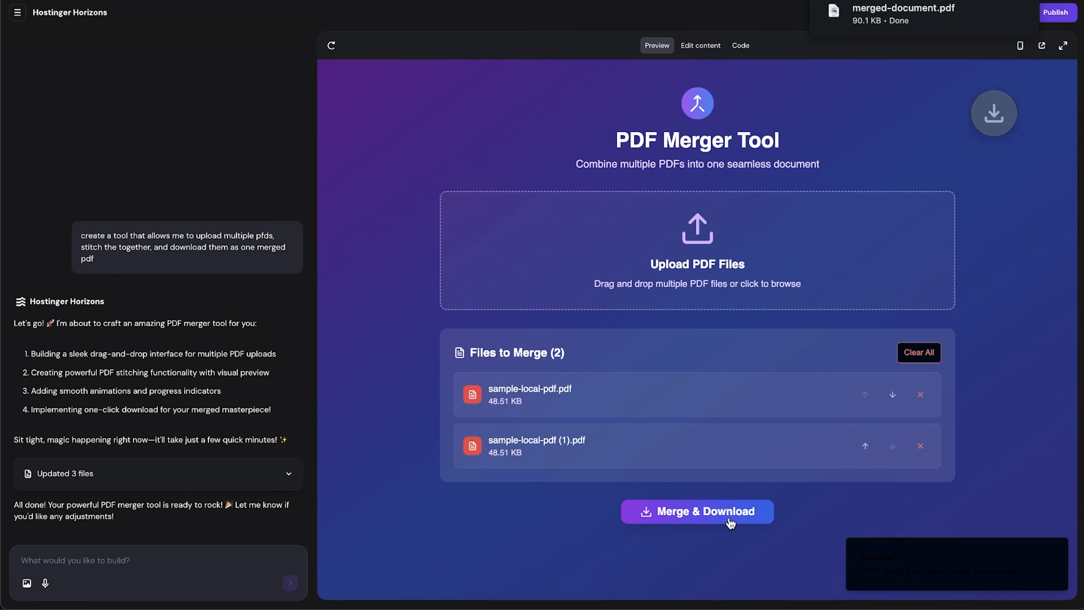
mouse_move(908, 29)
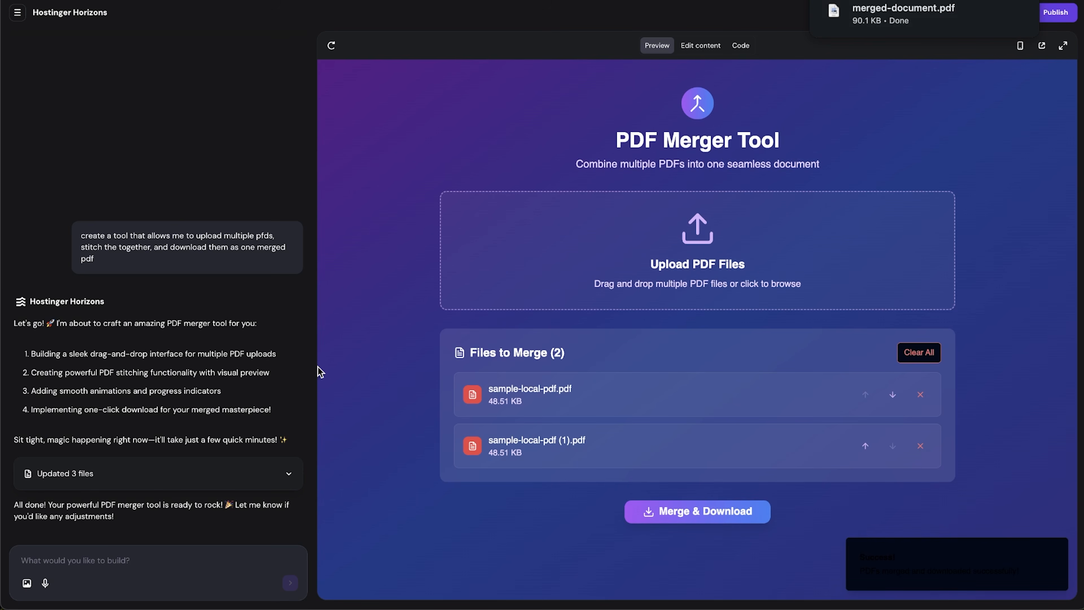
- Send the AI the request "now I want to name the new merged pdf before downloading"
click(79, 564)
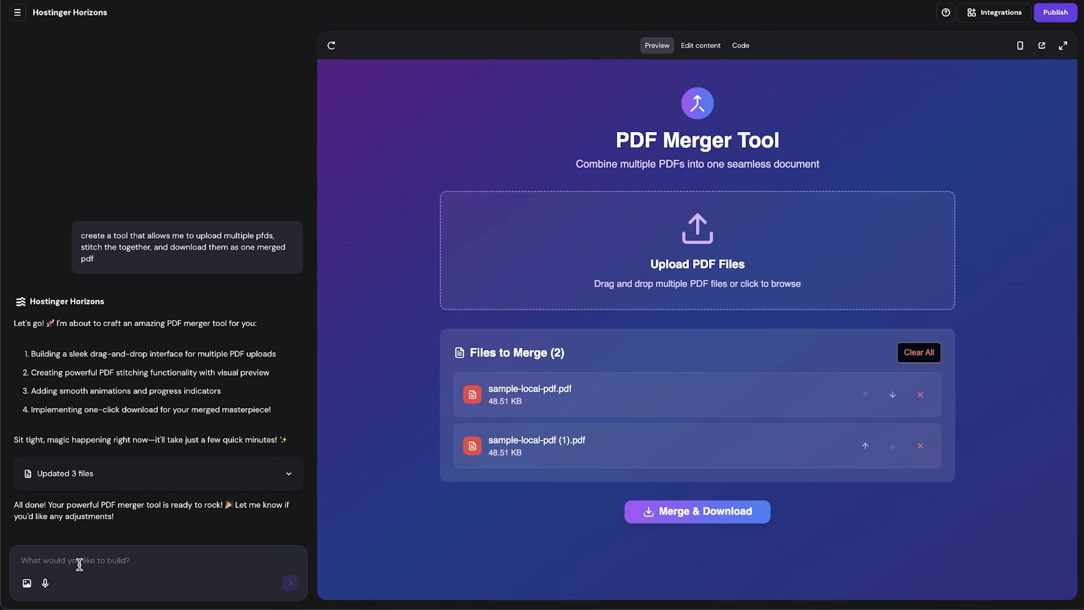
text(now I wan)
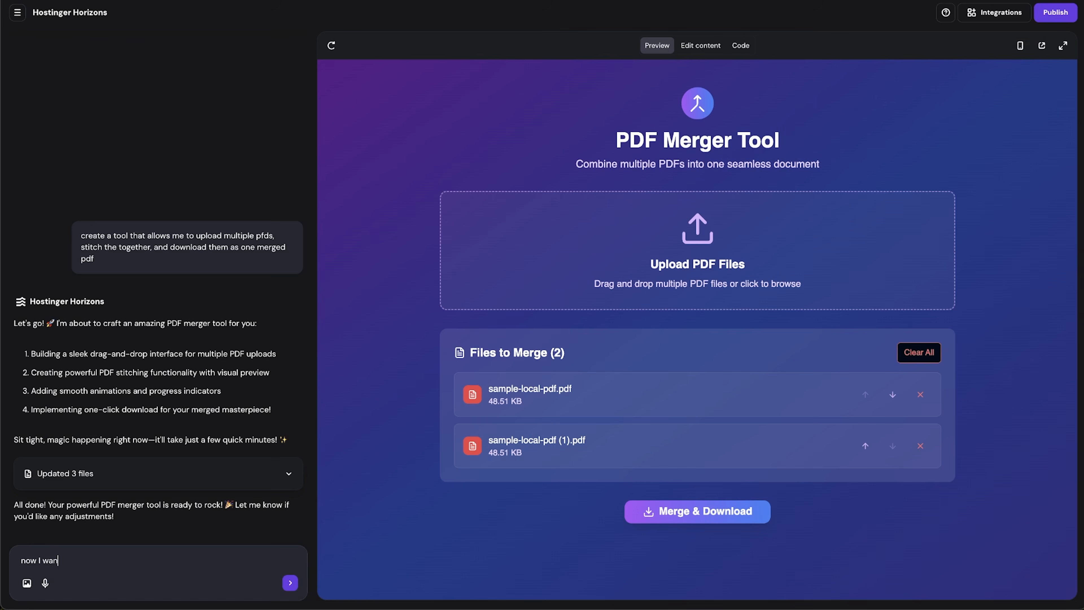
text(t to name the new merged pdf before downloading)
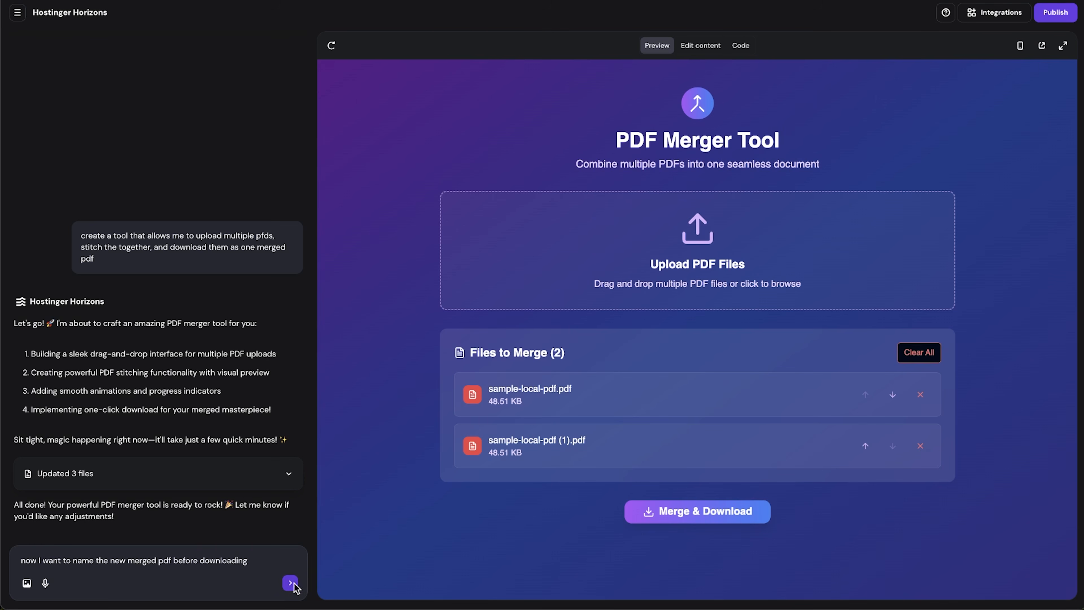
click(290, 584)
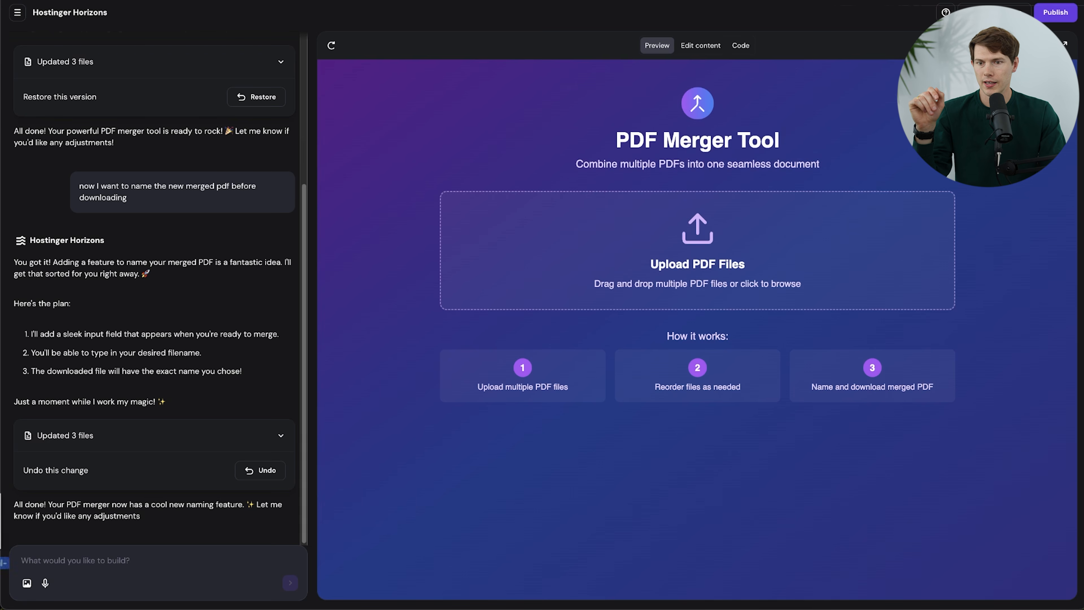
- Upload the two sample PDFs to the updated merger and download the merged file under the name "awesomedocument"
drag(5, 563, 556, 312)
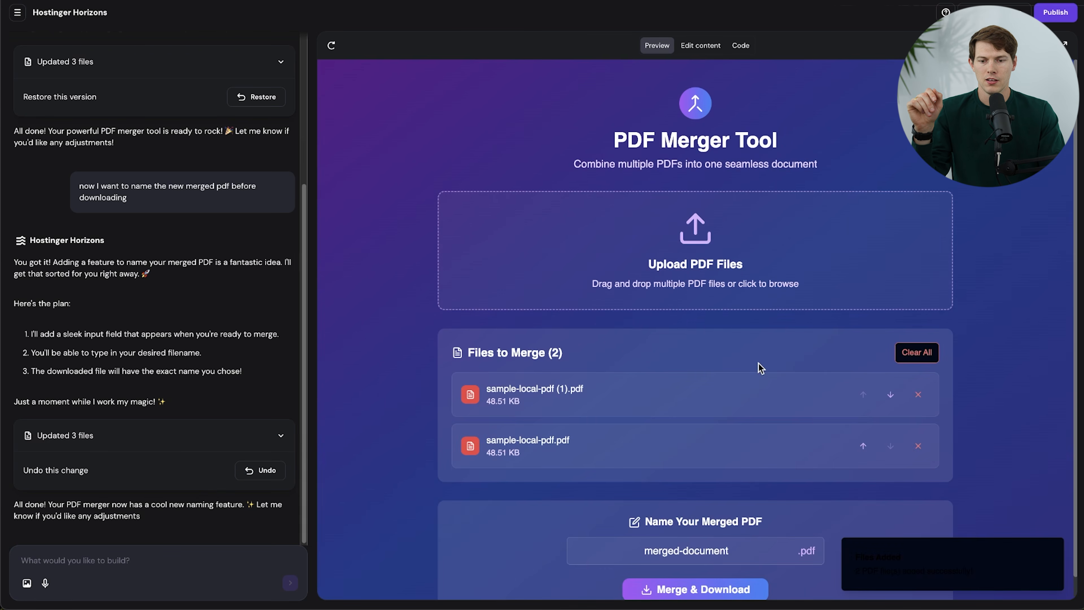
click(736, 526)
key(ctrl+a)
text(me)
key(BackSpace)
key(BackSpace)
text(aw)
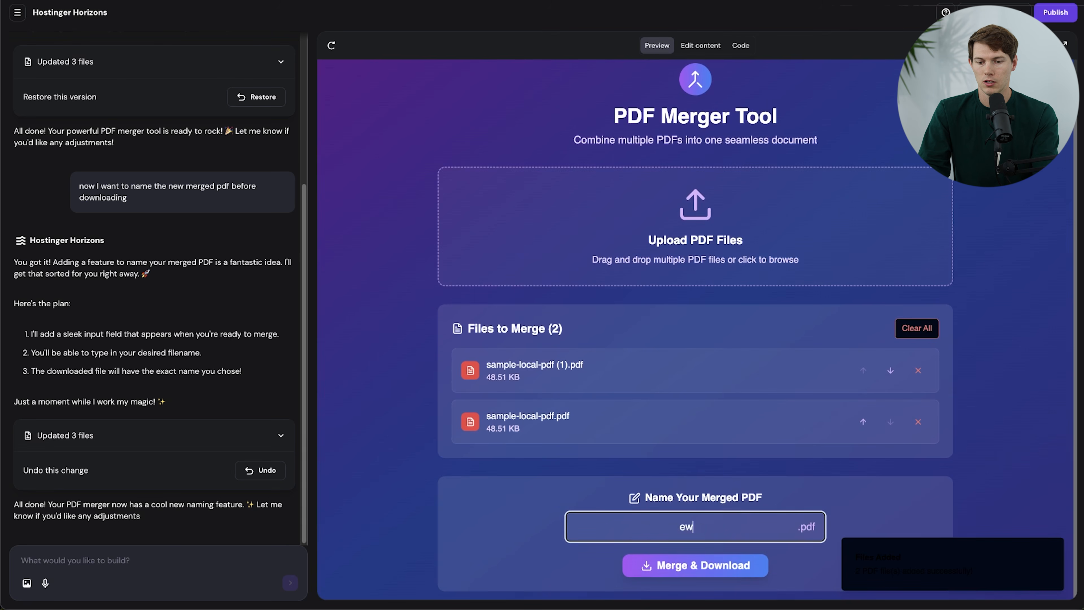
key(BackSpace)
key(BackSpace)
text(awesomedocument)
click(702, 568)
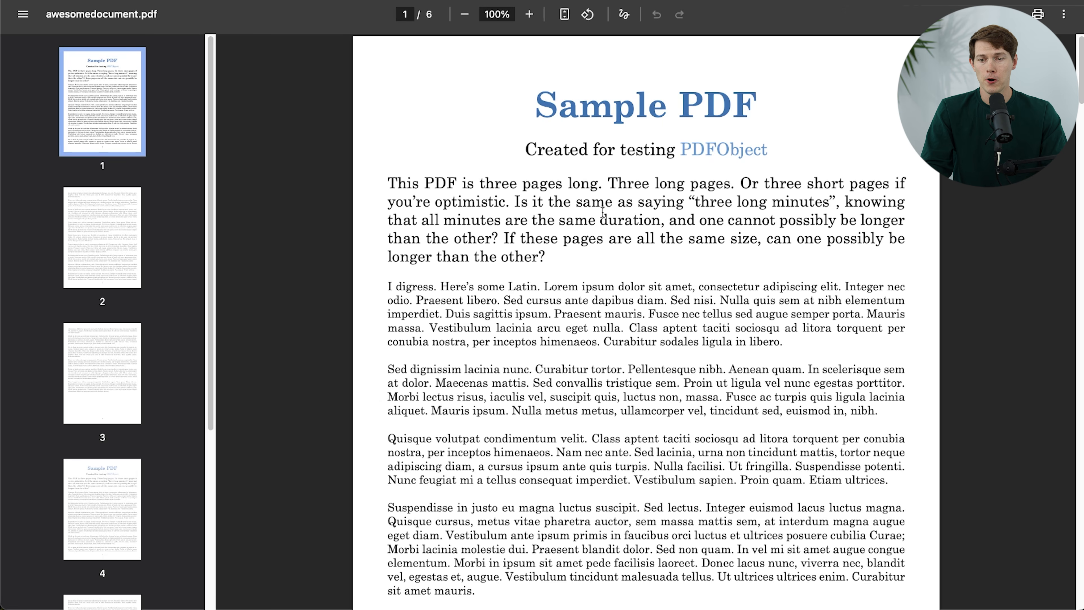
- Look through all pages of the downloaded awesomedocument.pdf to check the merge
scroll(600, 215, down, 10)
scroll(601, 215, down, 15)
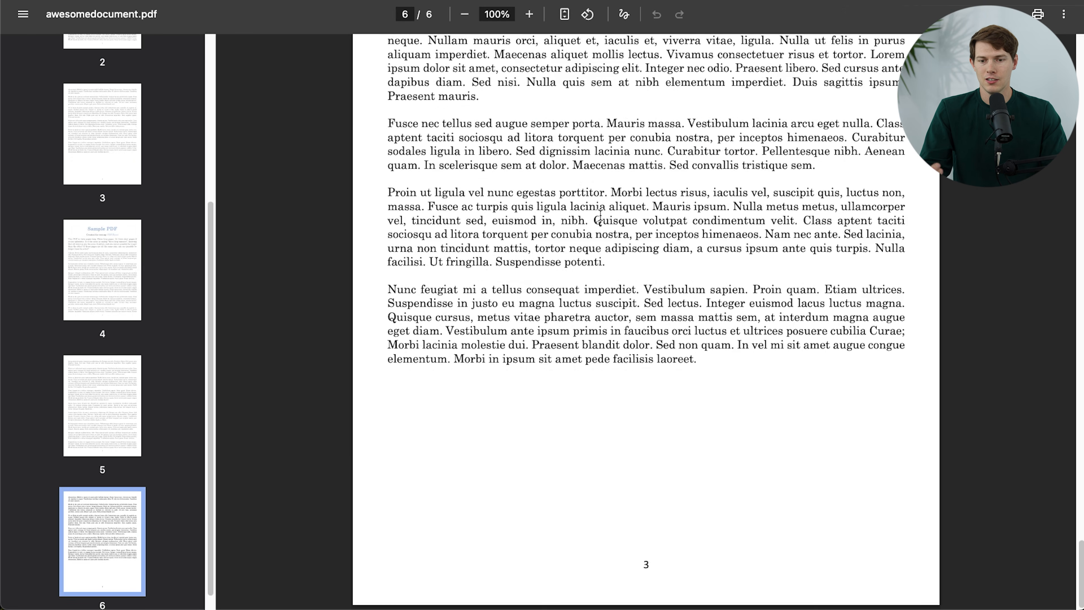
scroll(600, 216, up, 15)
scroll(600, 216, up, 10)
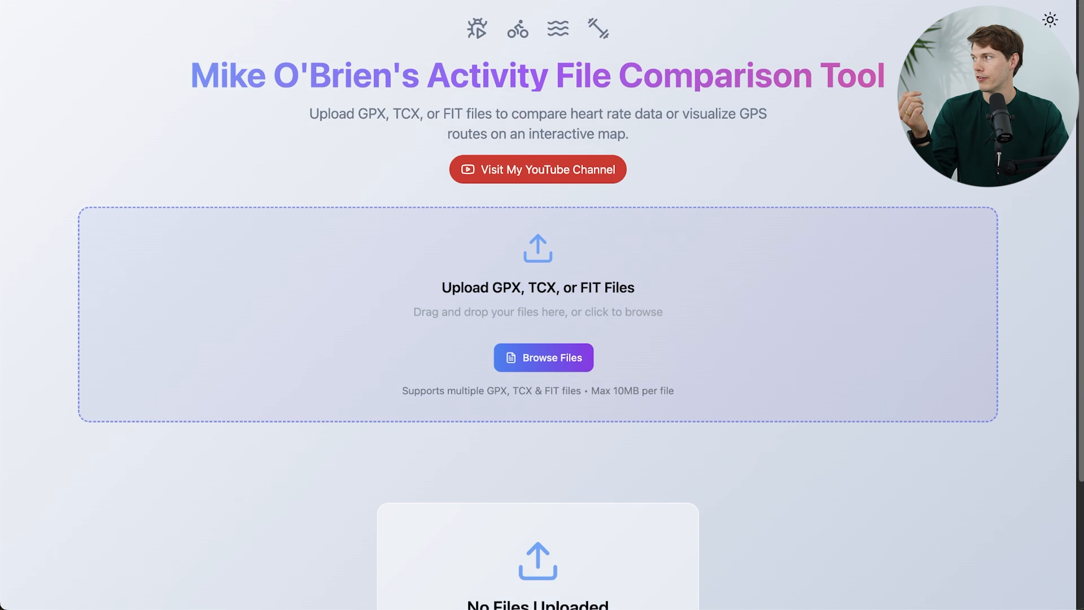
- Upload Garmin-ebike (1).gpx and PolarH10-ebike (1).TCX to the activity file comparison tool and view the heart rate charts
drag(12, 594, 355, 260)
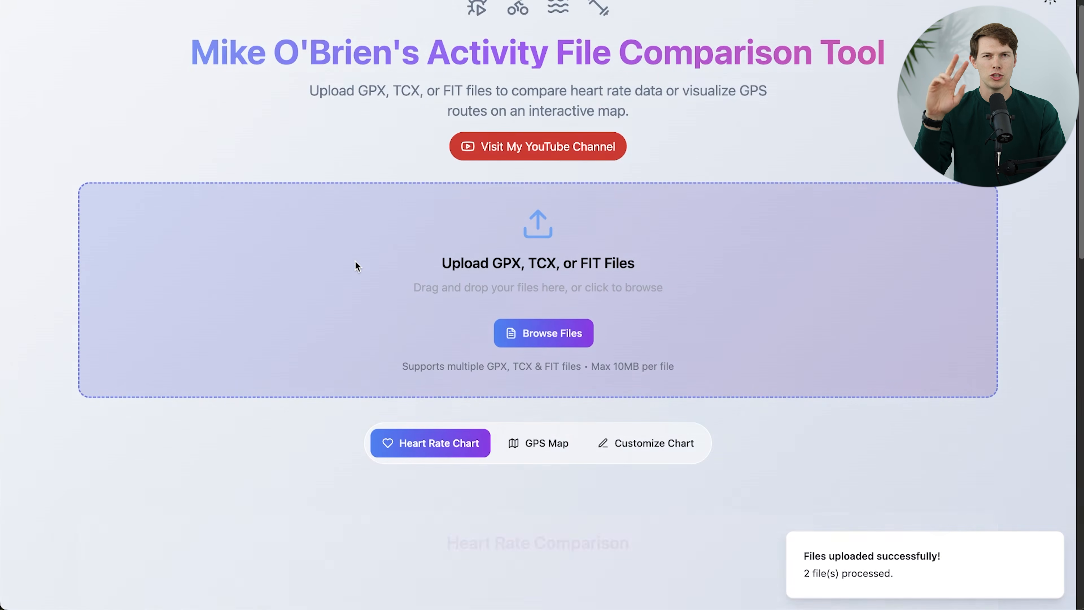
scroll(773, 347, down, 5)
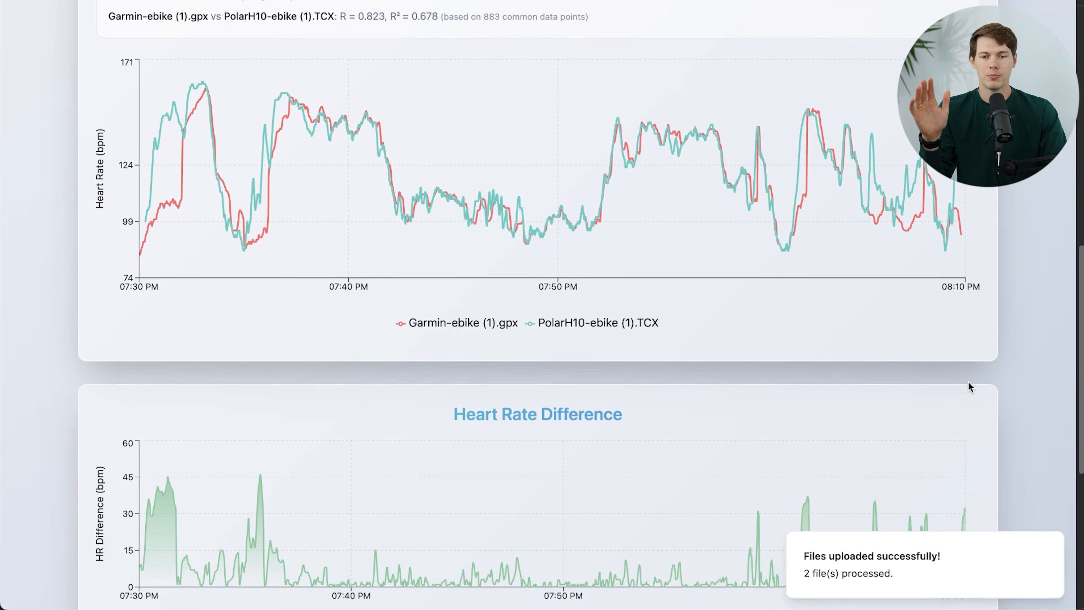
scroll(970, 386, up, 5)
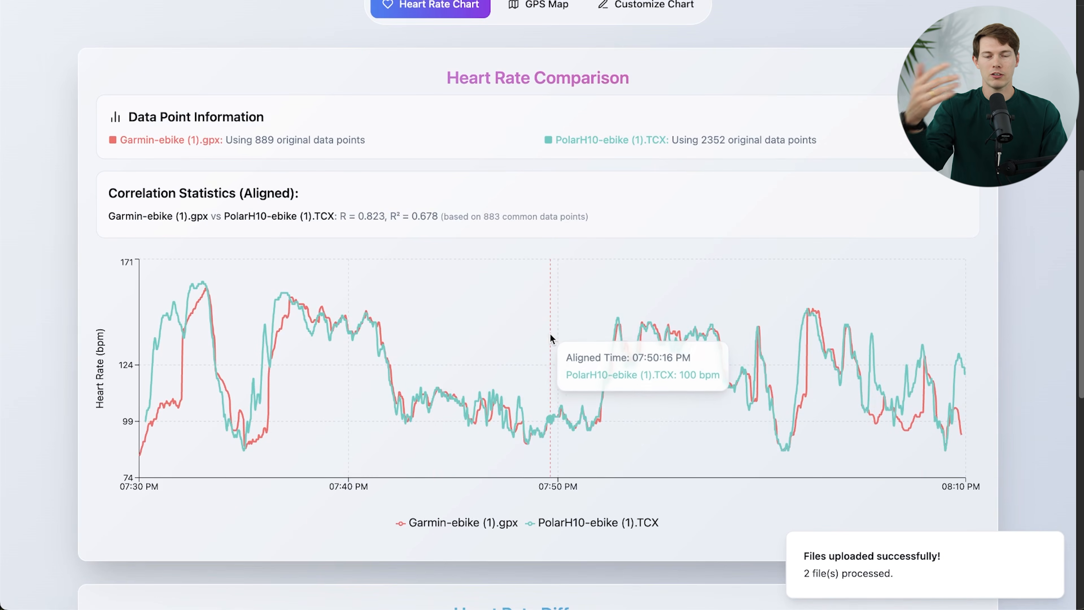
scroll(552, 339, down, 1)
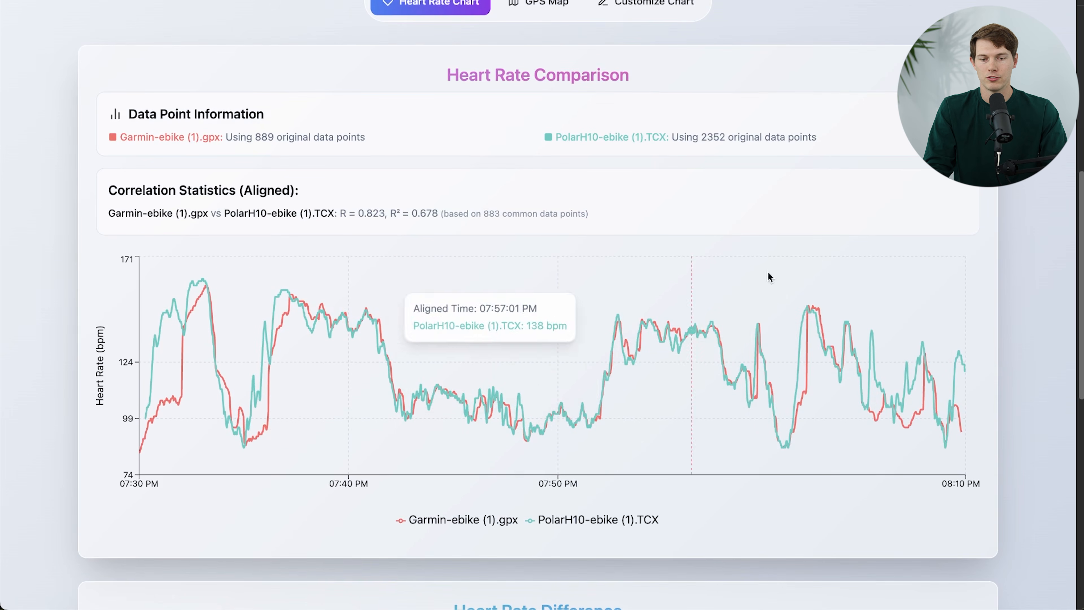
- Enlarge the heart rate comparison chart, narrow its time range to 07:30–07:42 PM, and shift that range along the timeline
click(970, 73)
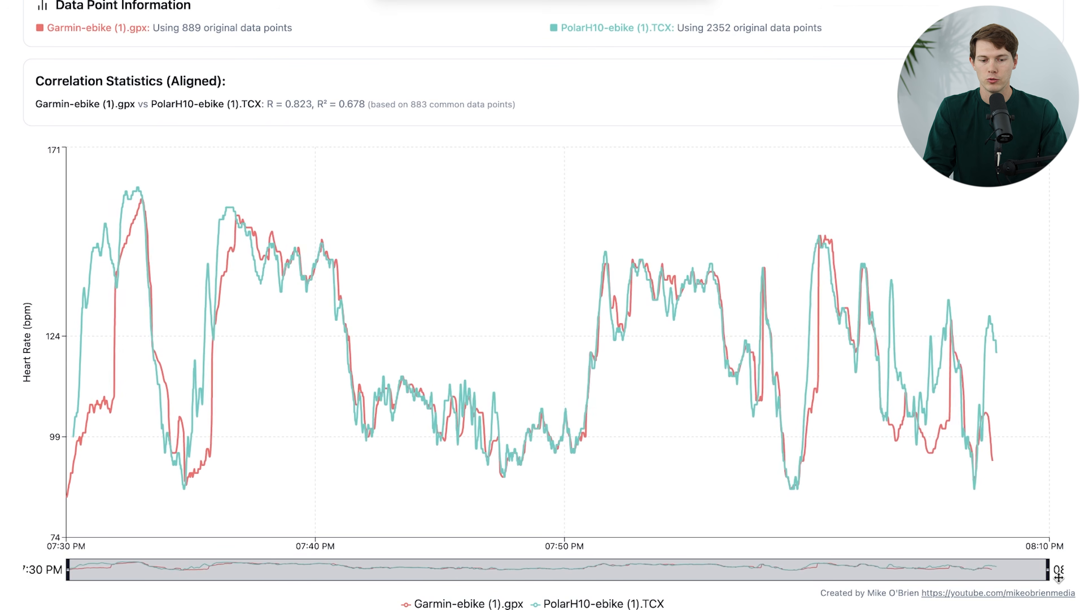
click(1049, 570)
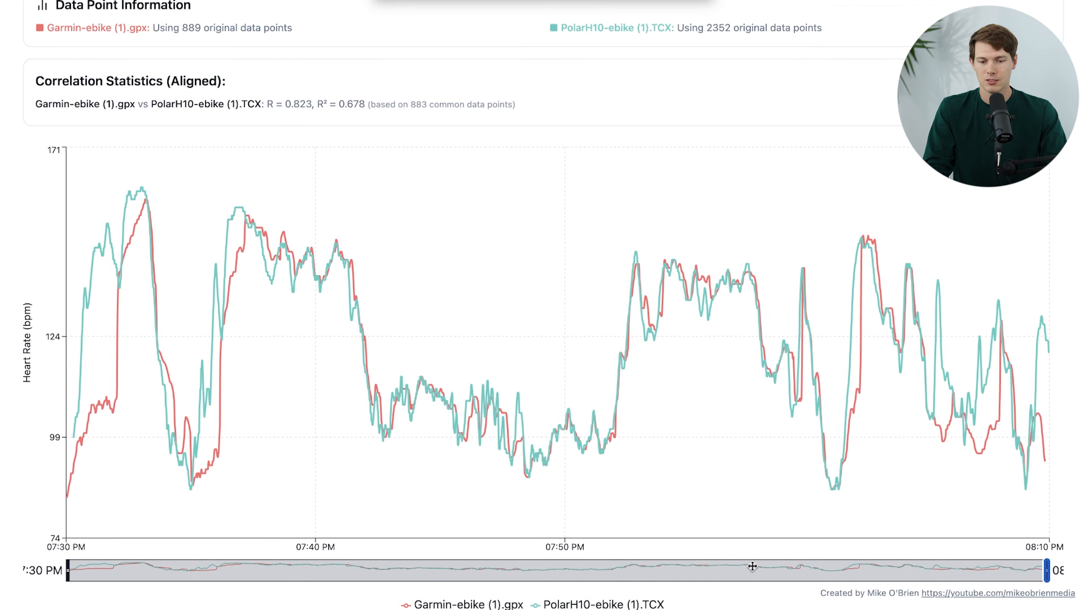
drag(1040, 570, 359, 553)
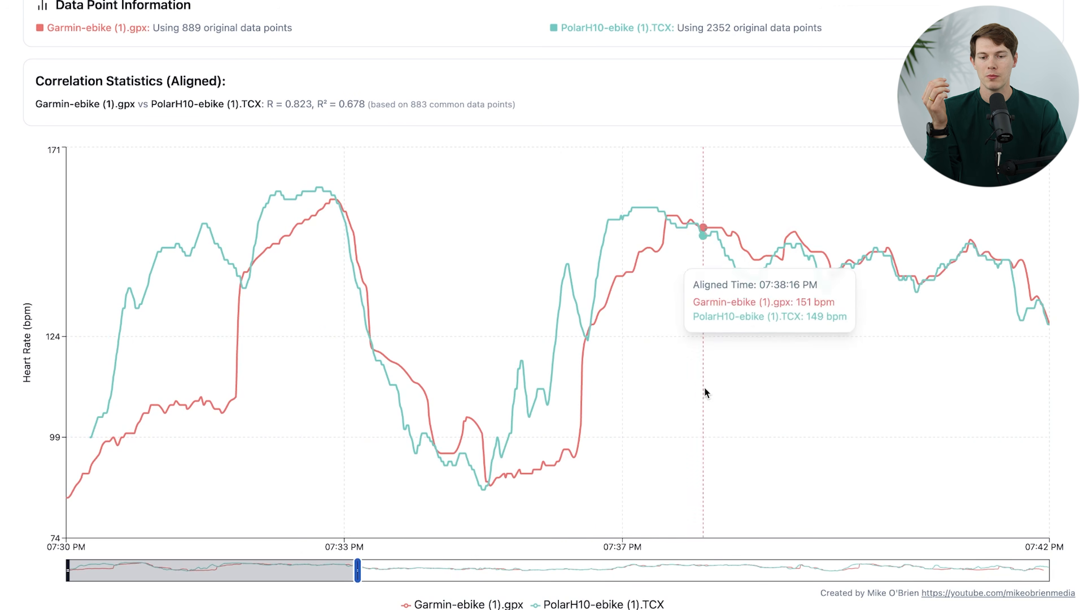
drag(305, 567, 487, 565)
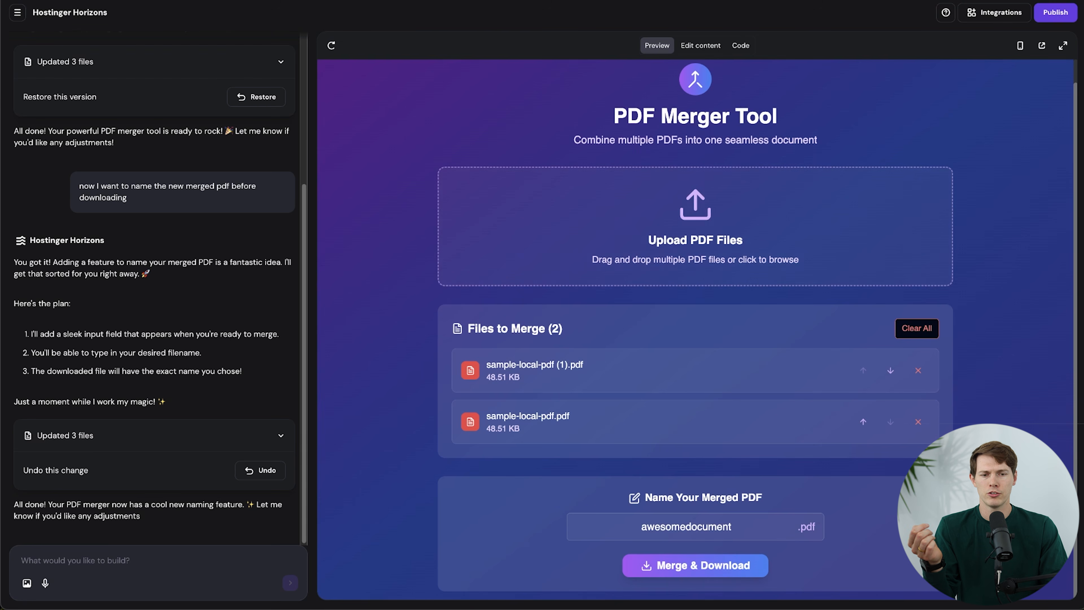
- Publish the PDF merger project and start getting a custom domain for it
click(1059, 20)
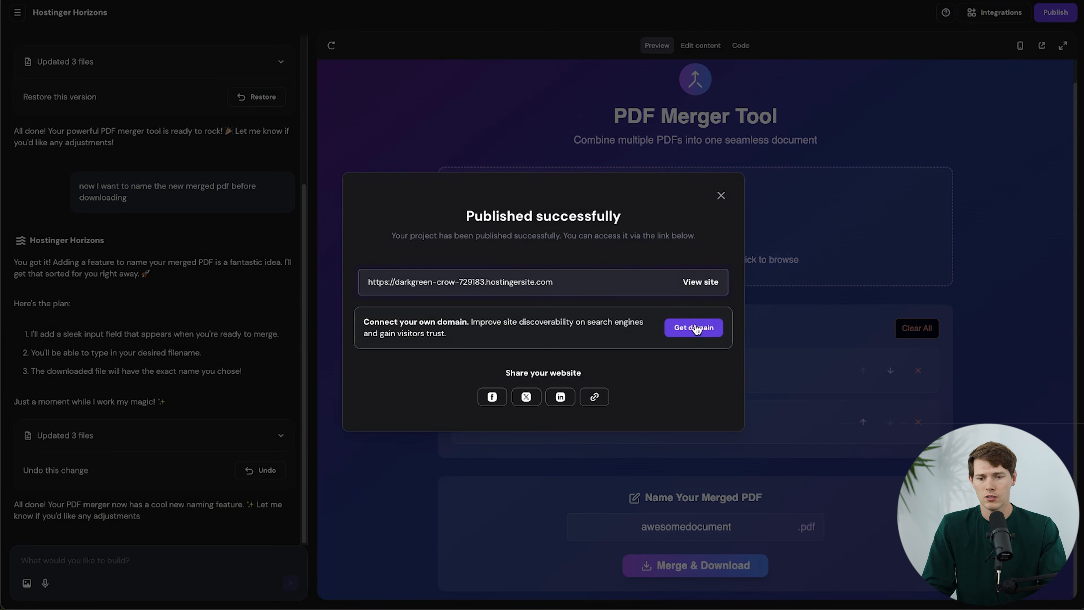
click(720, 327)
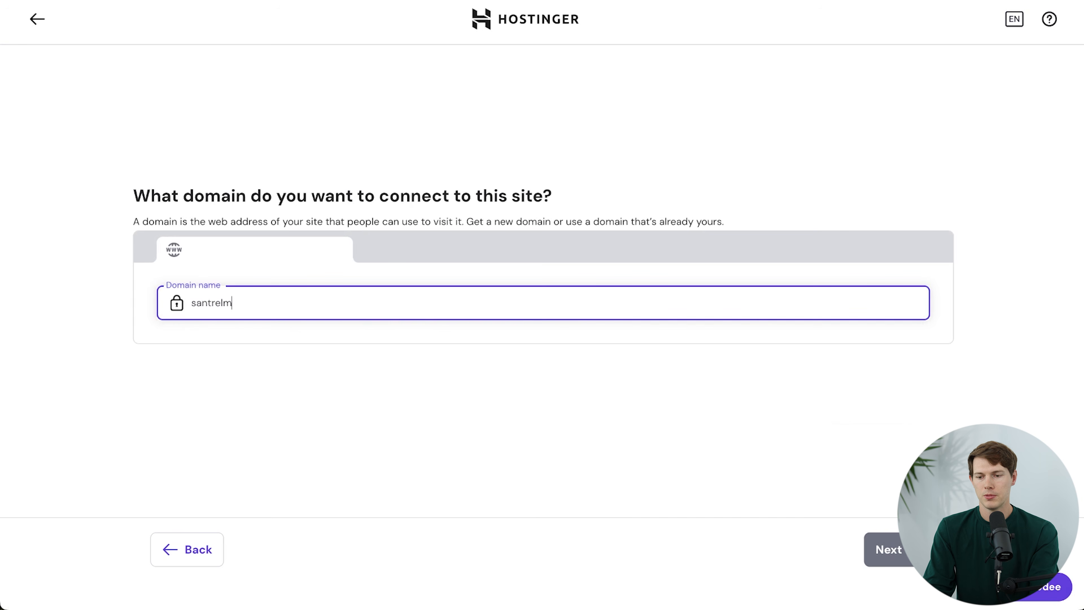
- Enter and select the domain name santreltoolbox.com for the site and proceed to its billing options
key(BackSpace)
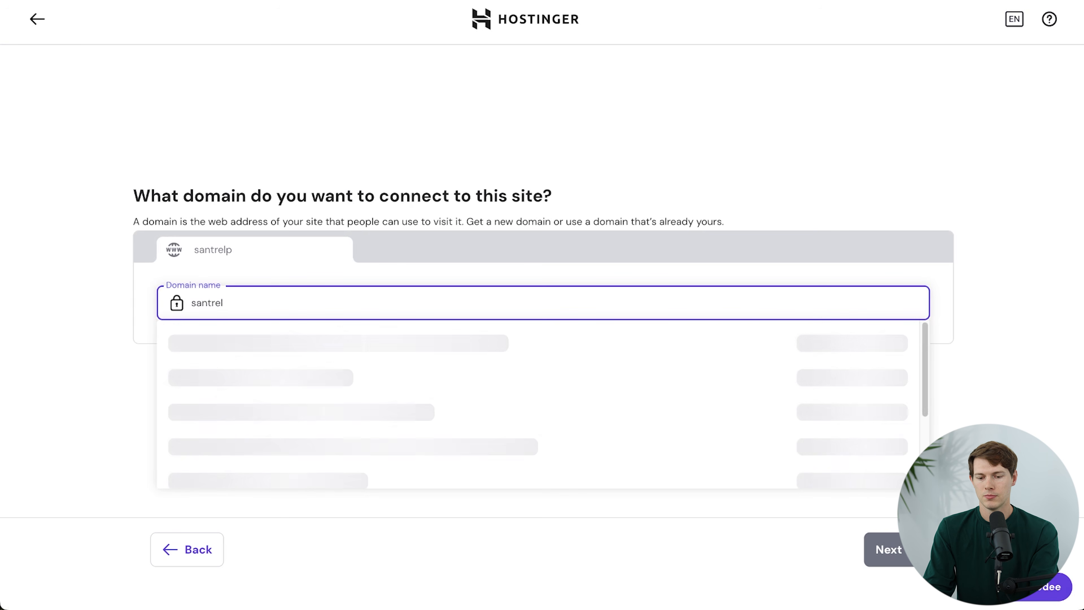
text(tool)
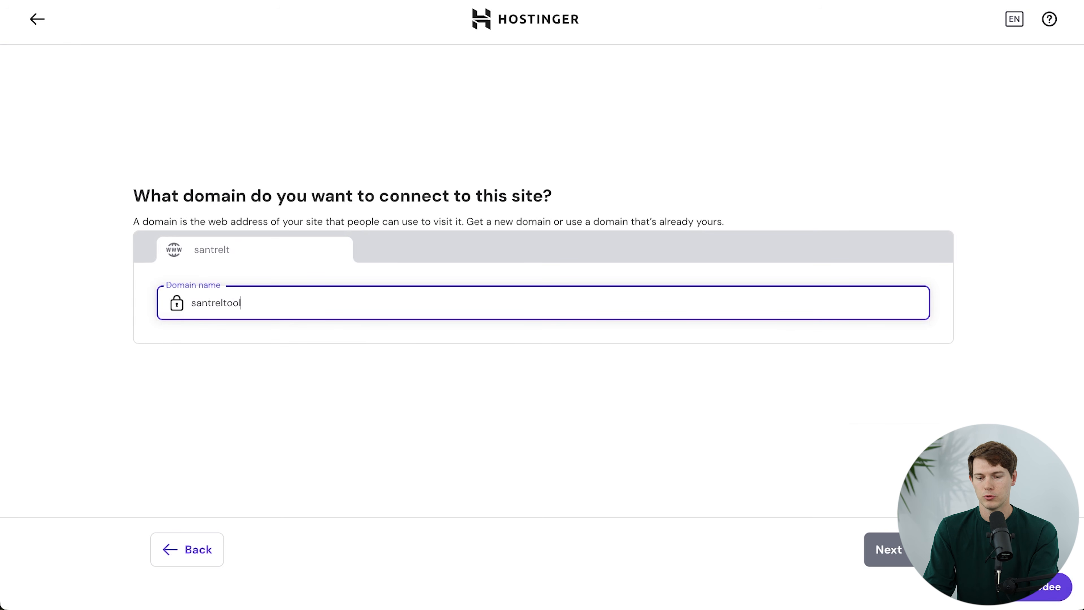
text(box.com)
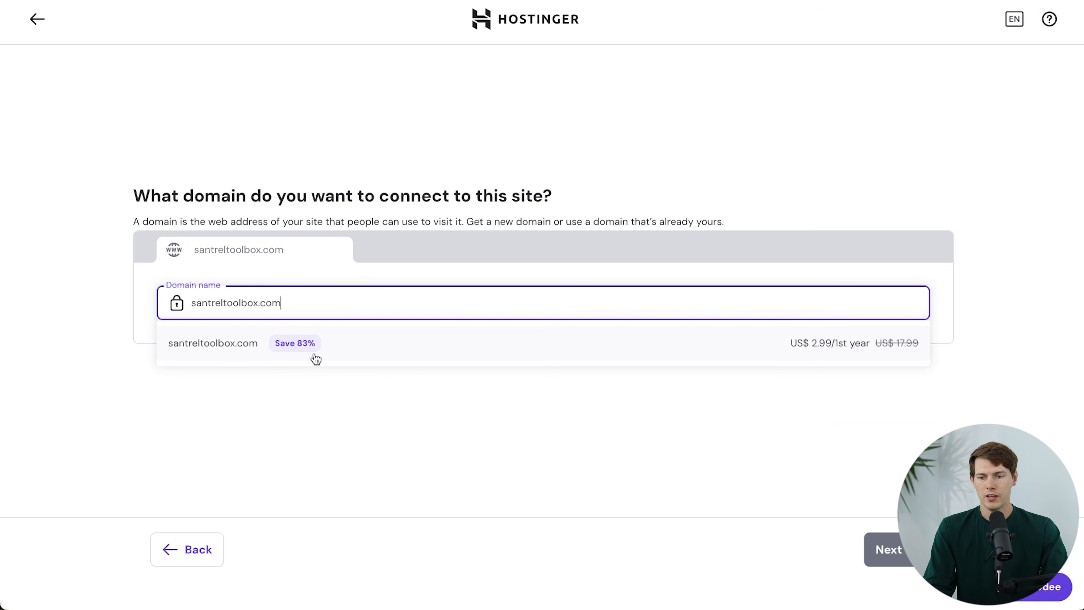
click(796, 346)
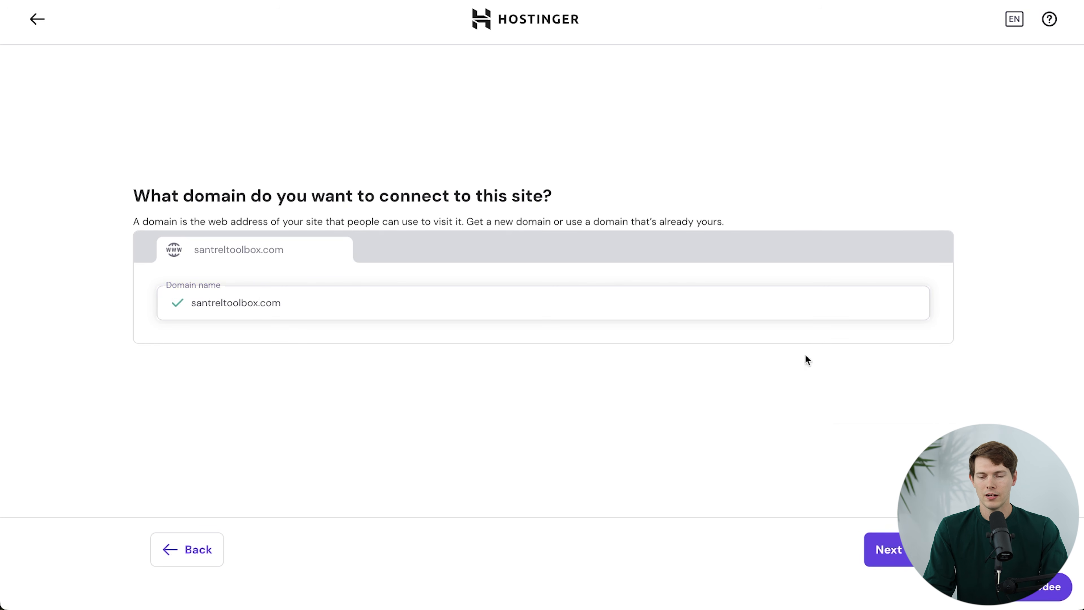
click(892, 545)
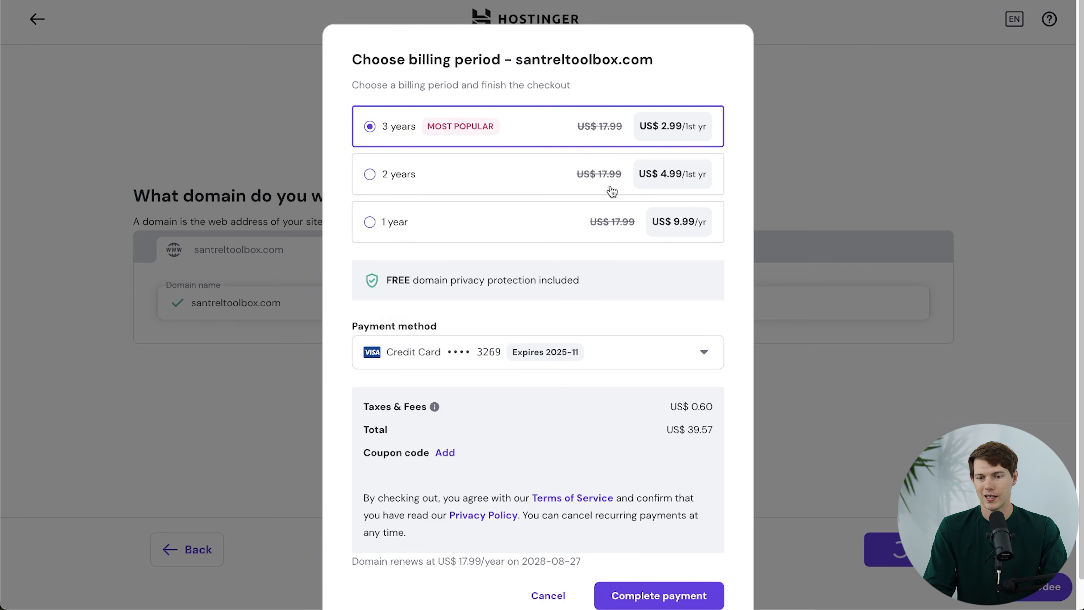
- Buy the domain with the 1 year billing period and return to the project, dismissing the project-sharing offer
click(440, 232)
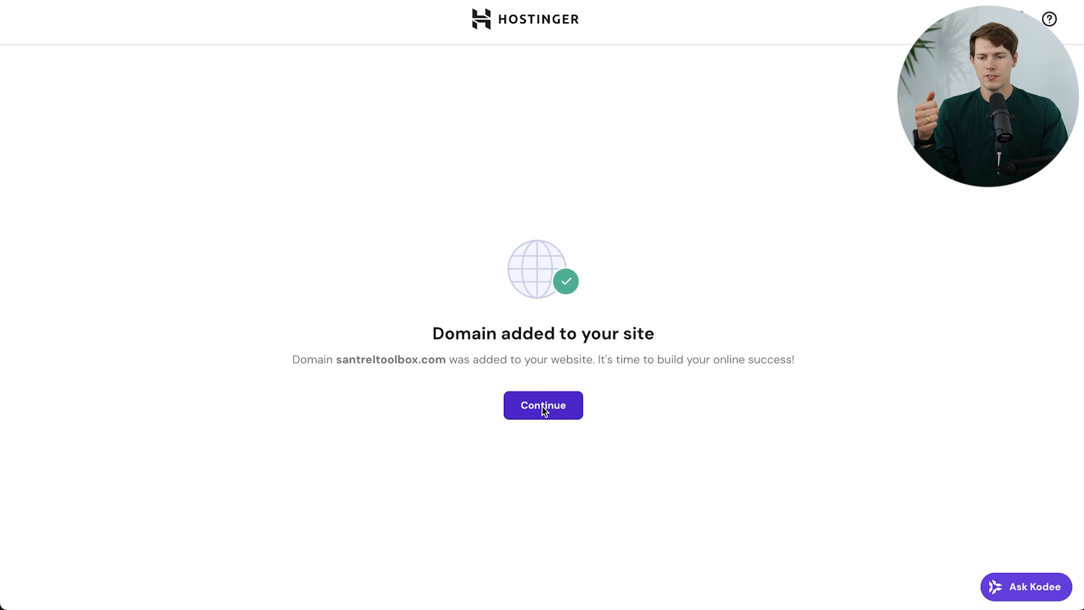
click(543, 406)
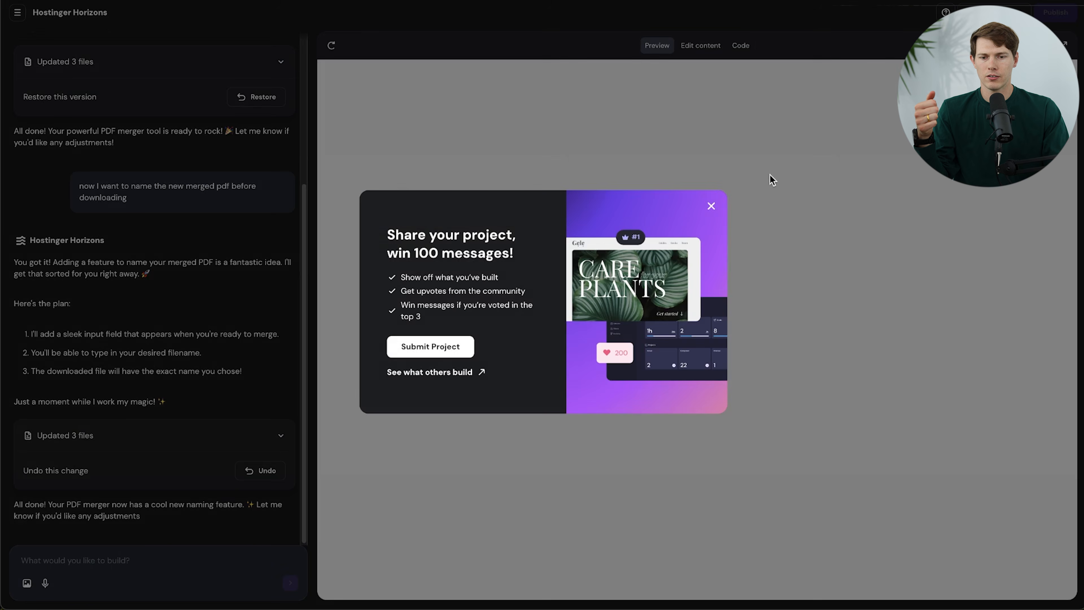
click(710, 207)
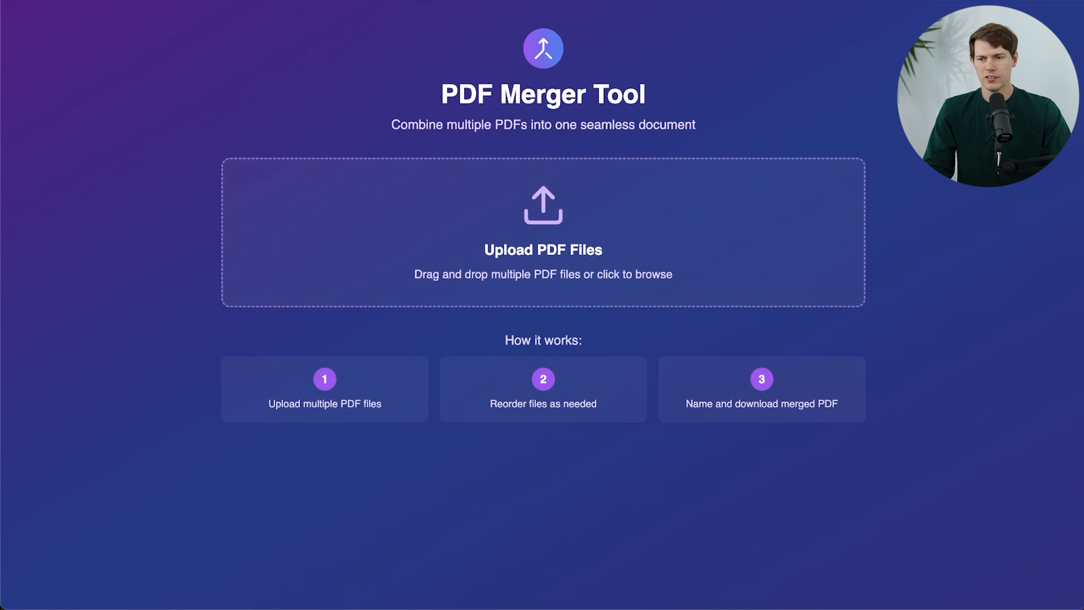
- Check the connection security details of the published santreltoolbox.com site
click(101, 0)
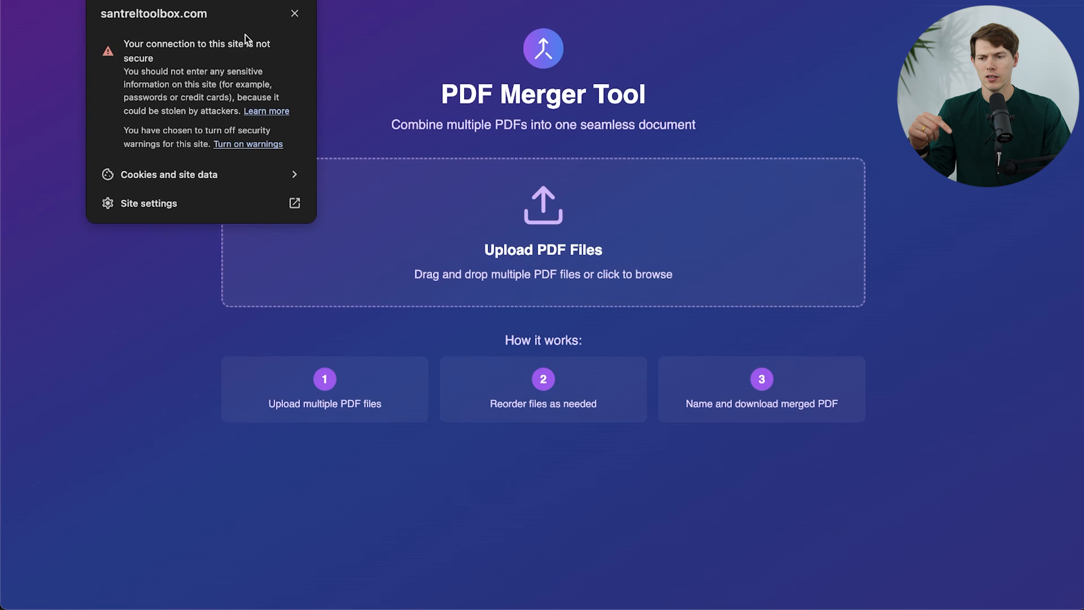
click(295, 14)
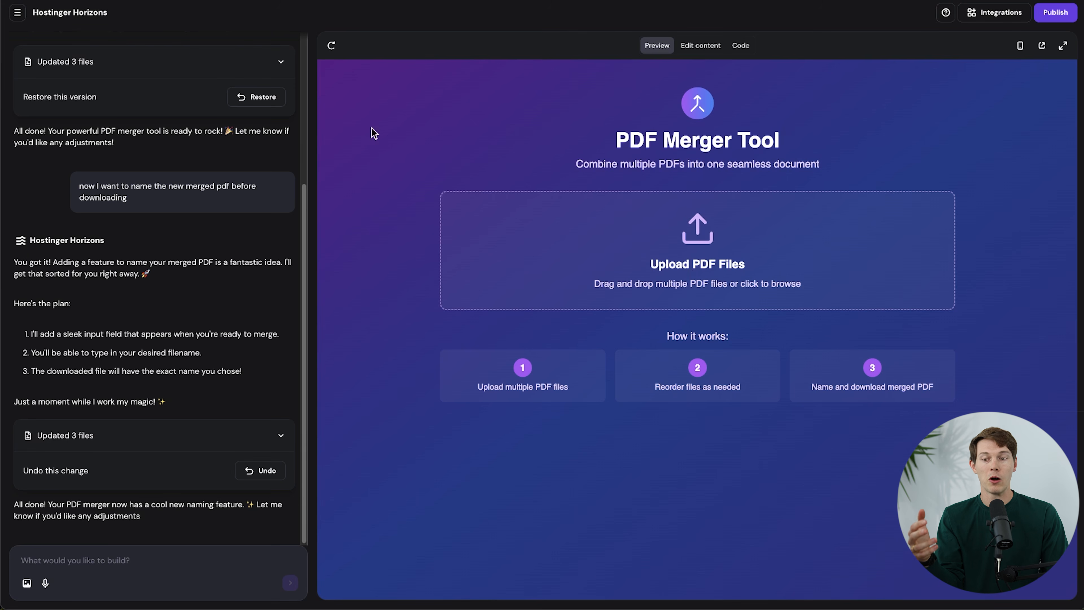
- Reload the PDF merger preview and look through the project's content editing and code views before returning to the preview
click(332, 46)
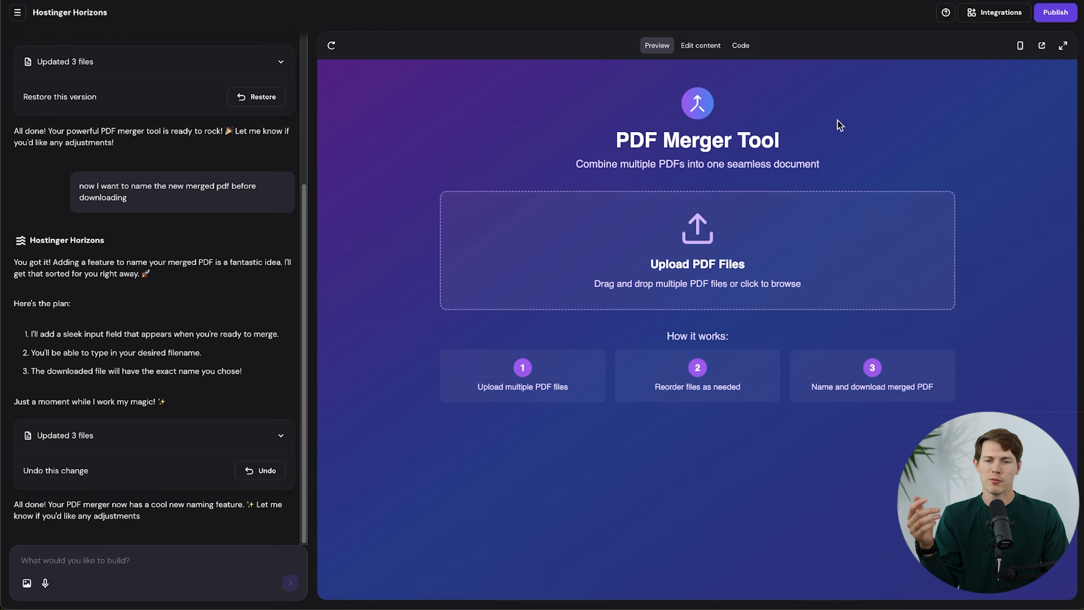
click(685, 48)
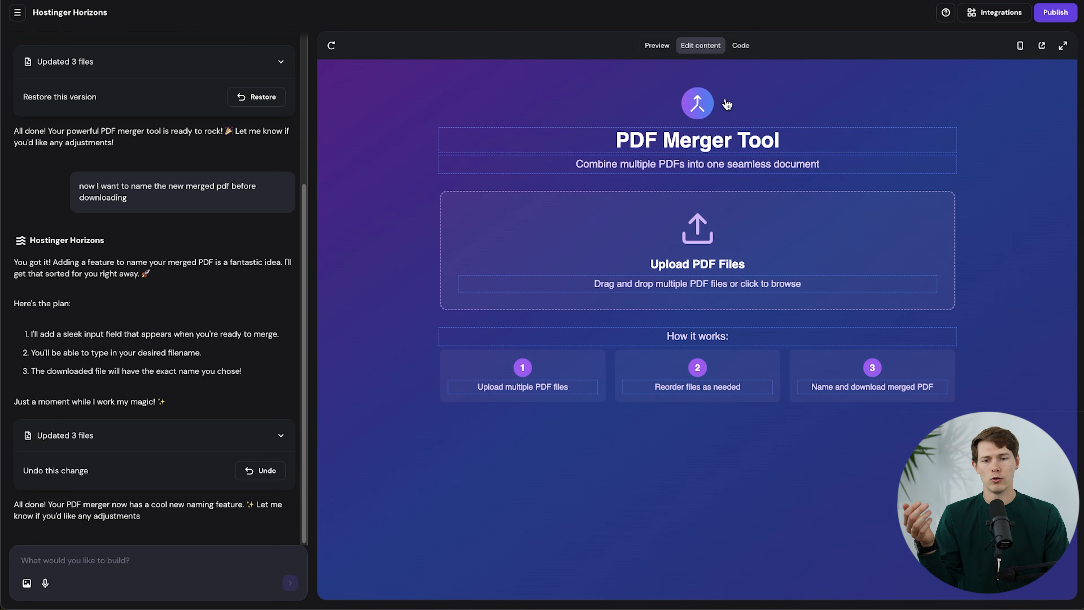
click(750, 48)
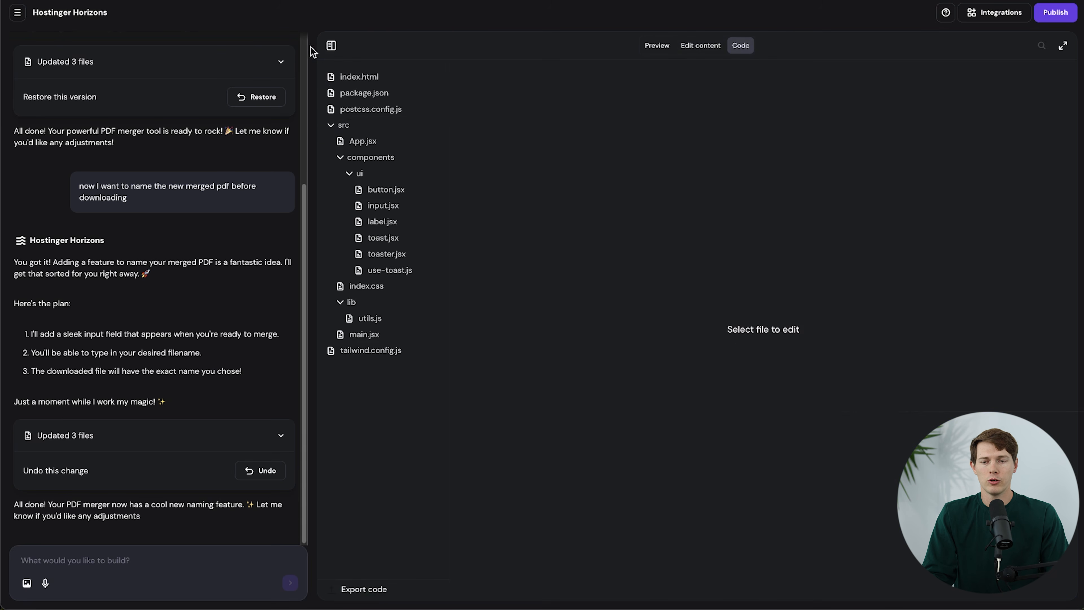
click(712, 56)
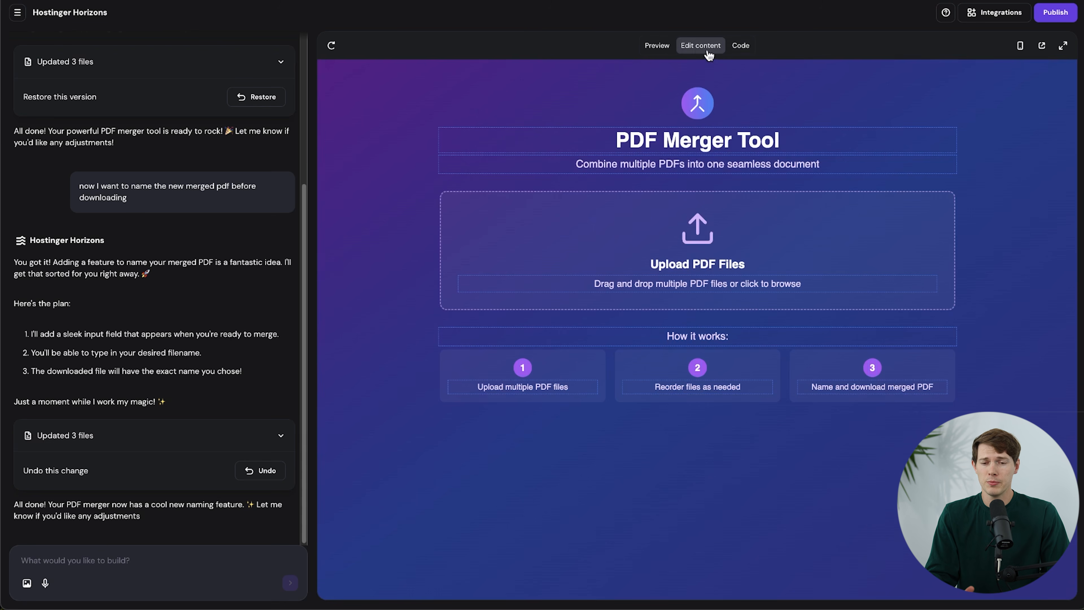
click(665, 50)
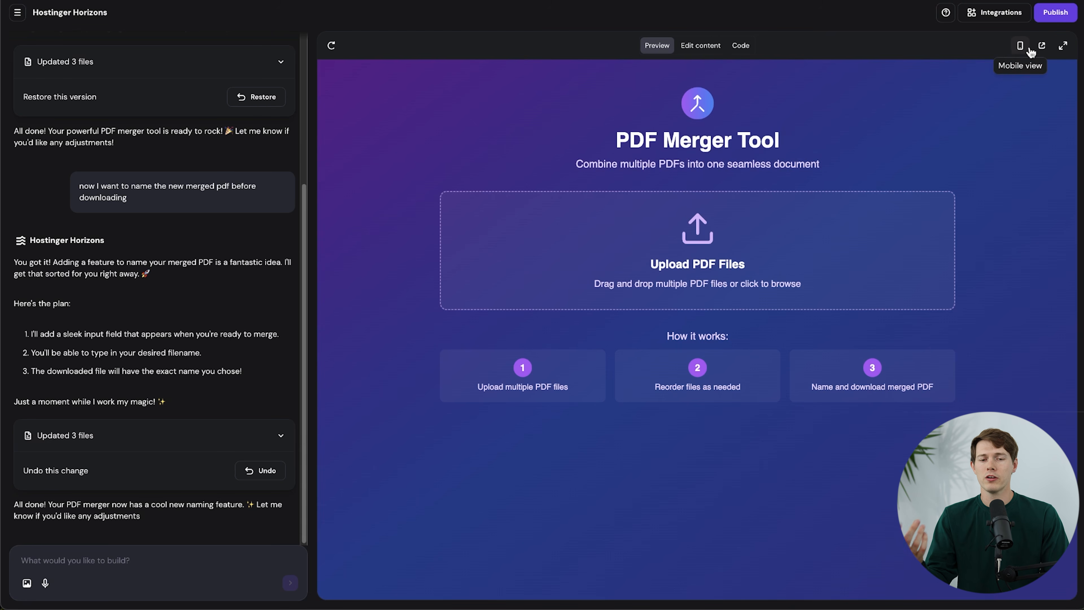
- Compare the PDF merger's mobile and desktop layouts, ending on desktop, and open the preview in a separate tab
click(1021, 47)
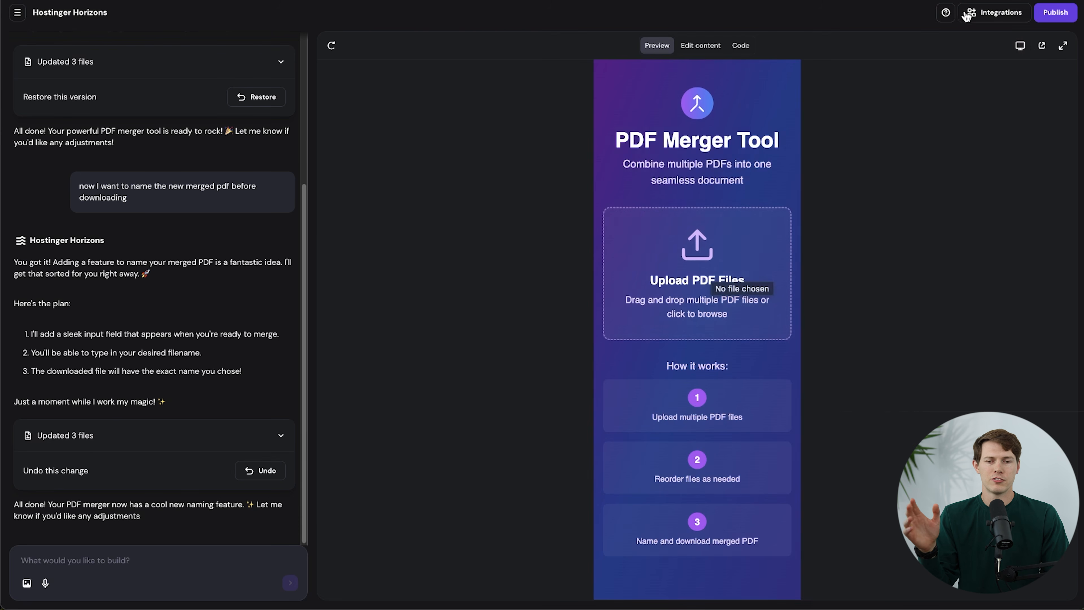
click(1023, 47)
click(1023, 47)
click(1023, 47)
click(1023, 47)
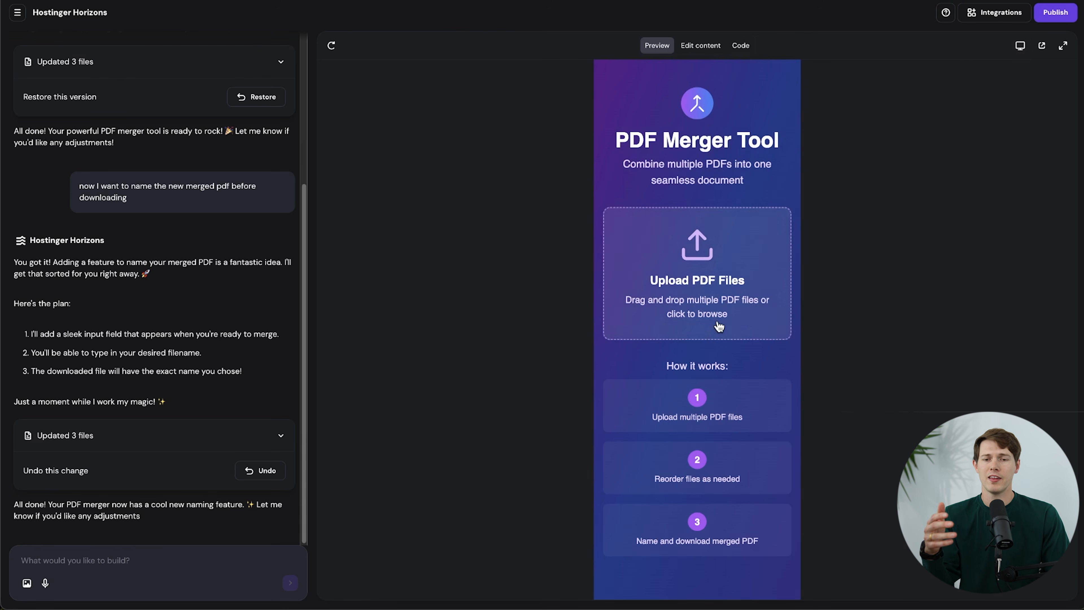
click(1023, 46)
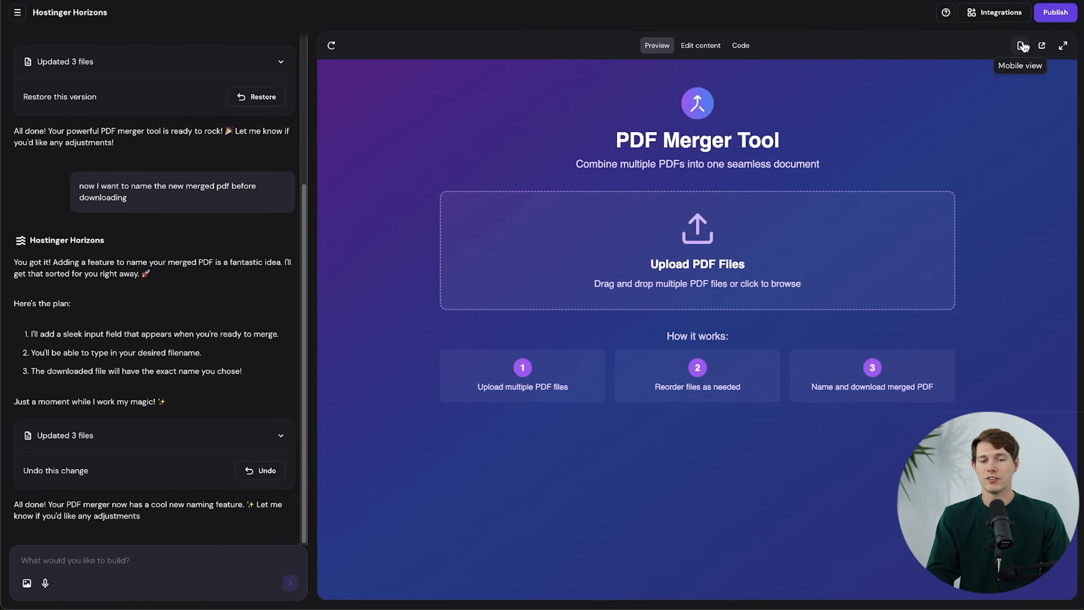
click(1042, 47)
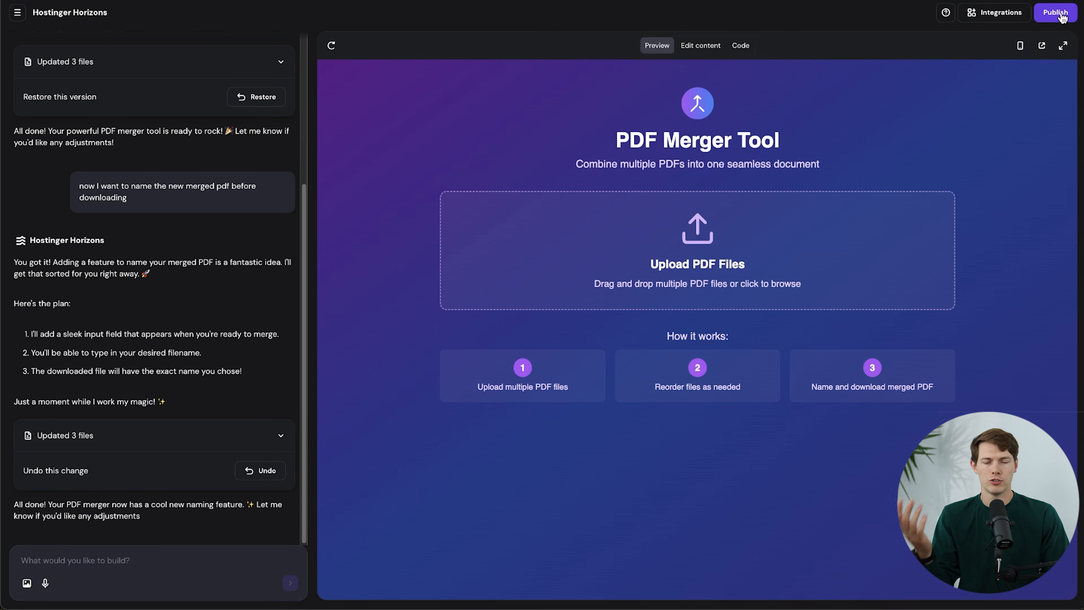
- Start the Supabase integration and authorize Hostinger Horizons for API access to the preselected Supabase organization
click(999, 18)
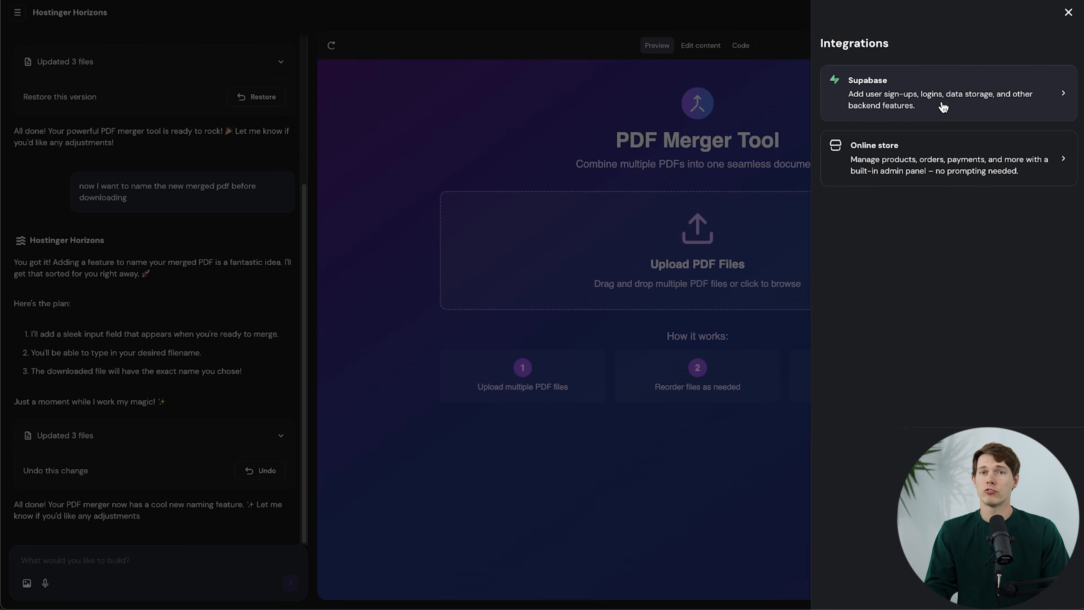
click(444, 207)
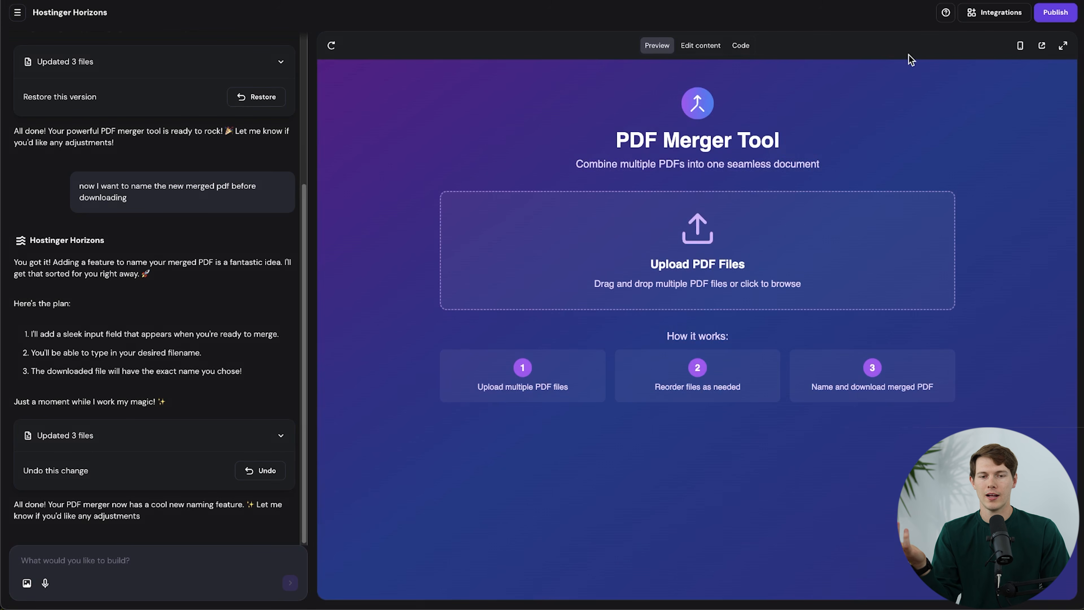
click(1020, 15)
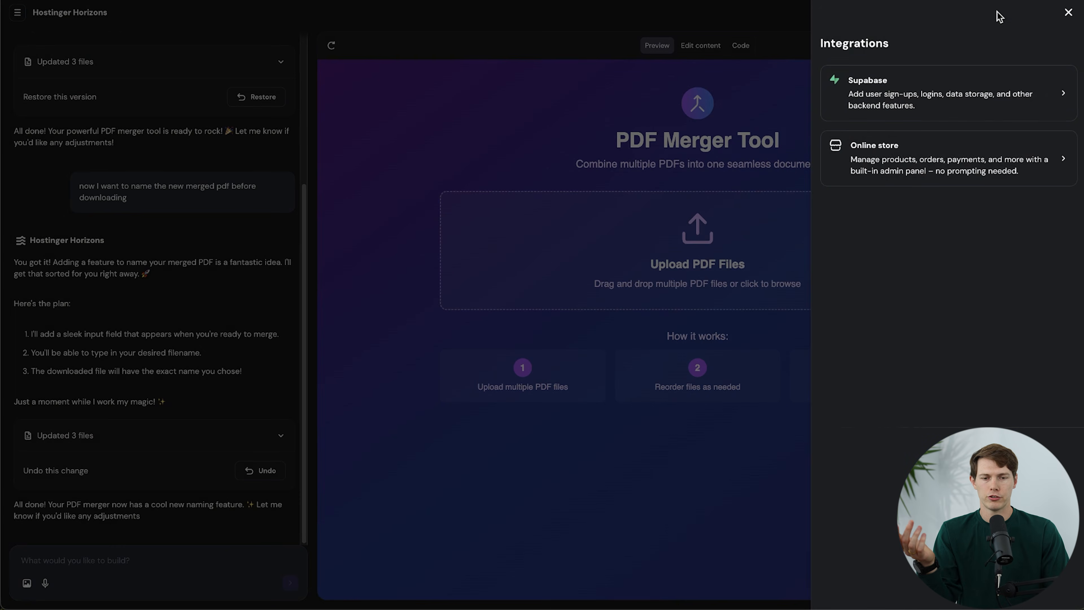
click(904, 82)
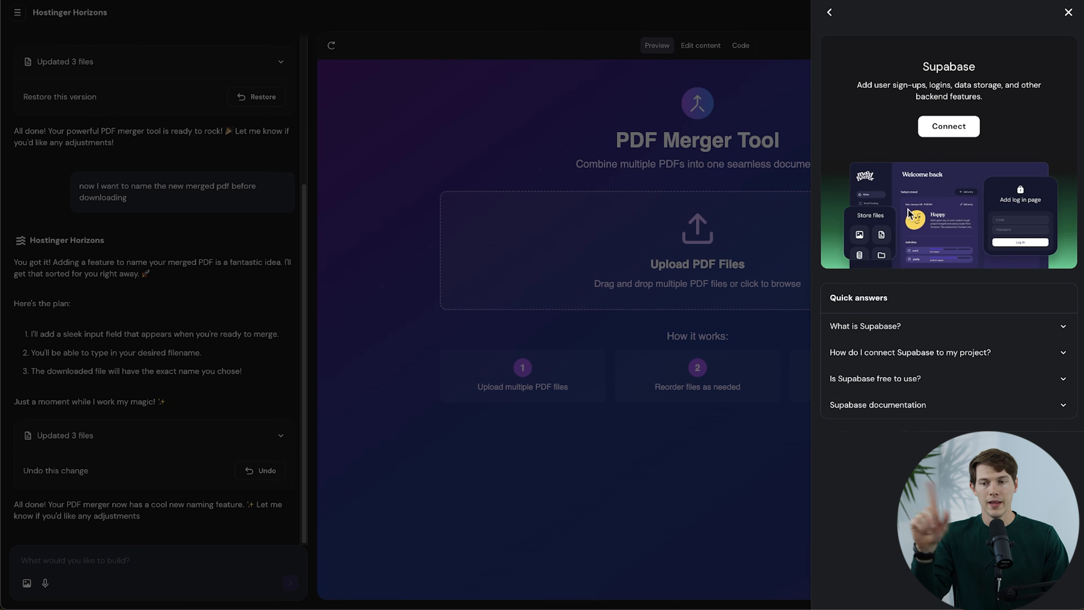
click(949, 126)
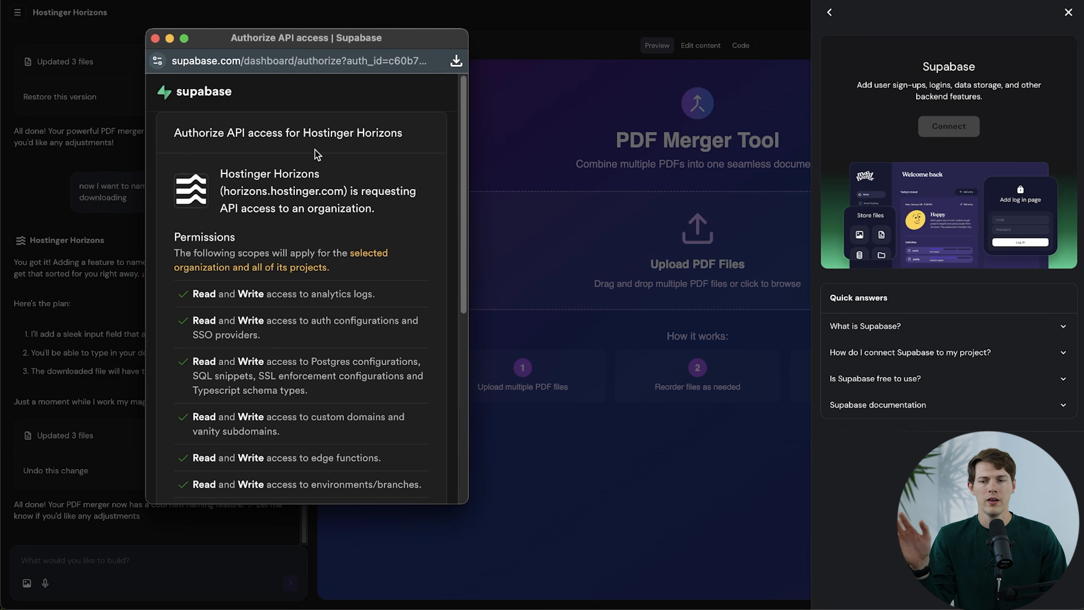
scroll(387, 283, down, 8)
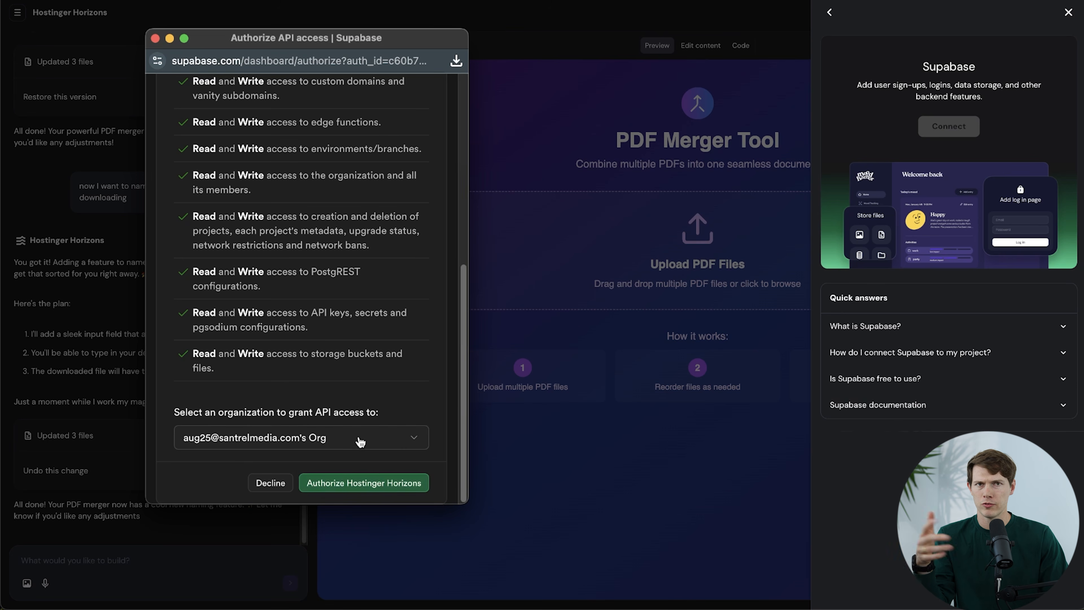
click(396, 491)
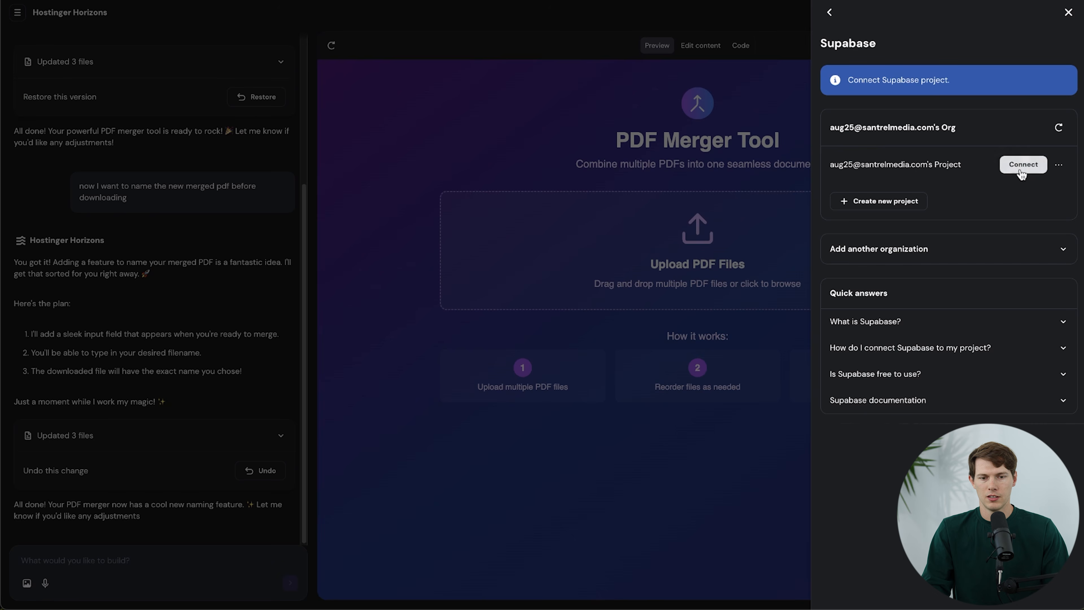
- Connect the existing Supabase project to the PDF merger and ask the AI to fix the detected web app error
click(1023, 166)
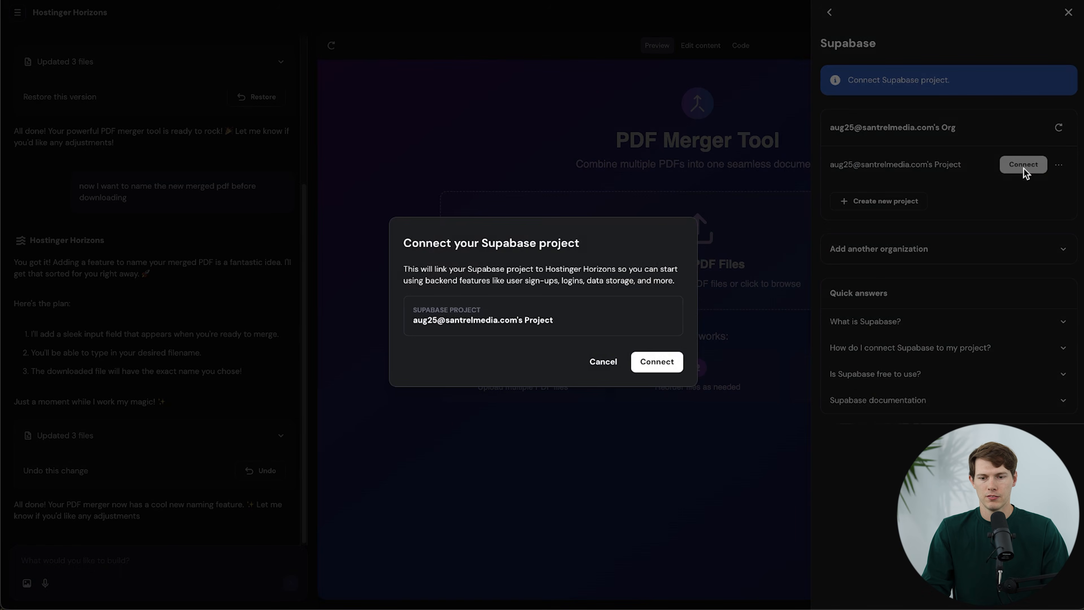
click(656, 371)
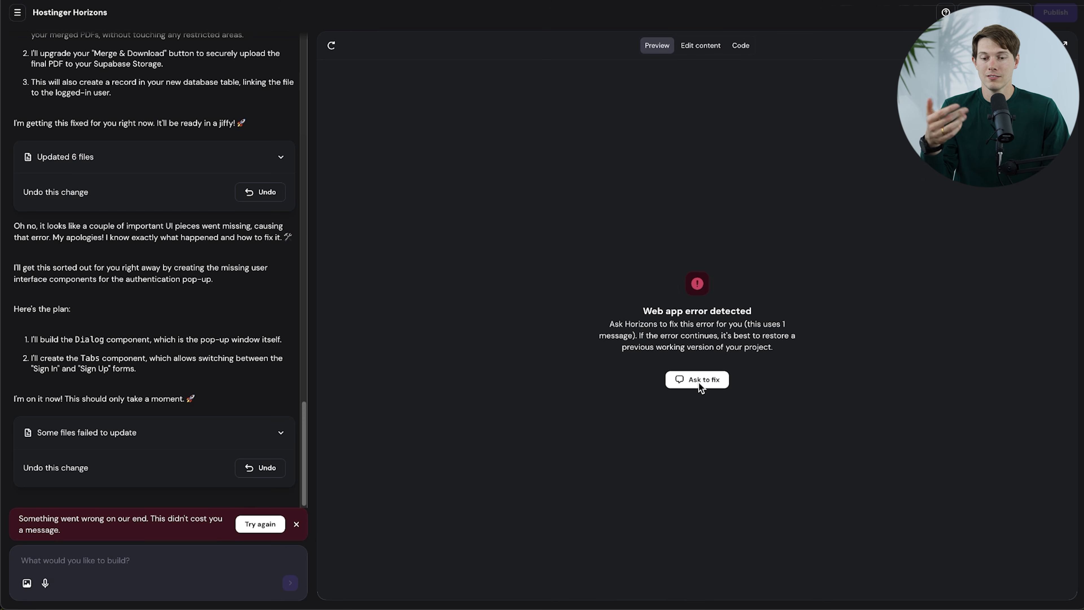
click(708, 380)
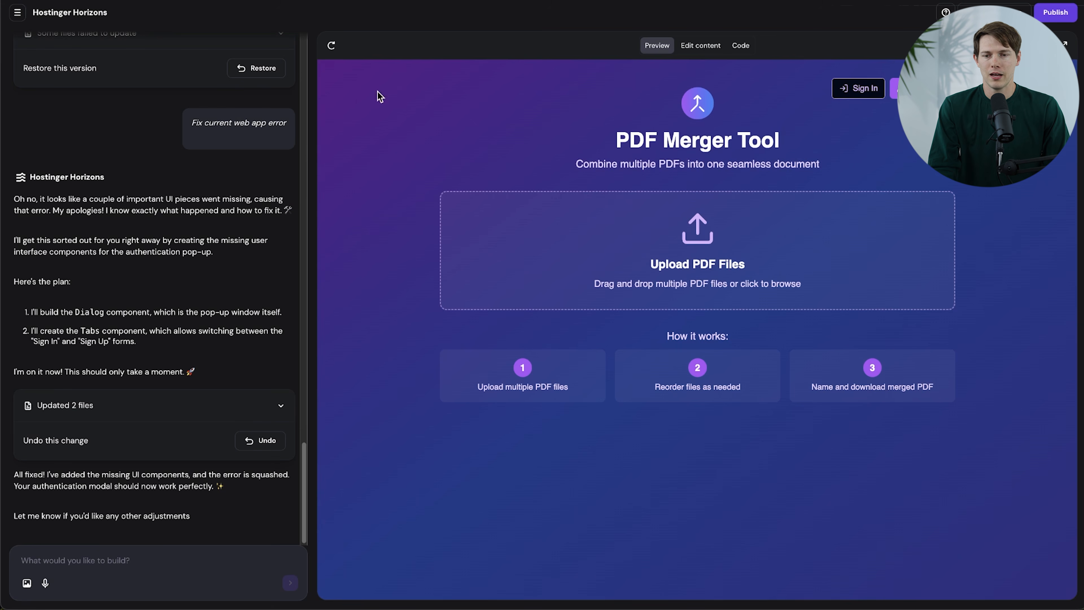
- Create a new project and paste in the yoga studio booking platform prompt
click(19, 13)
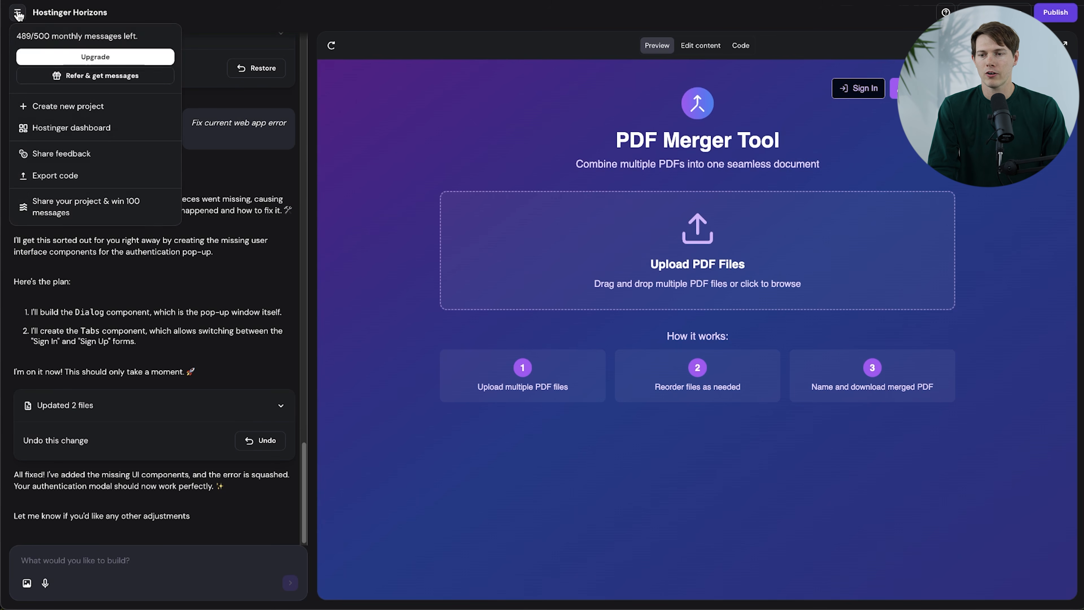
click(76, 112)
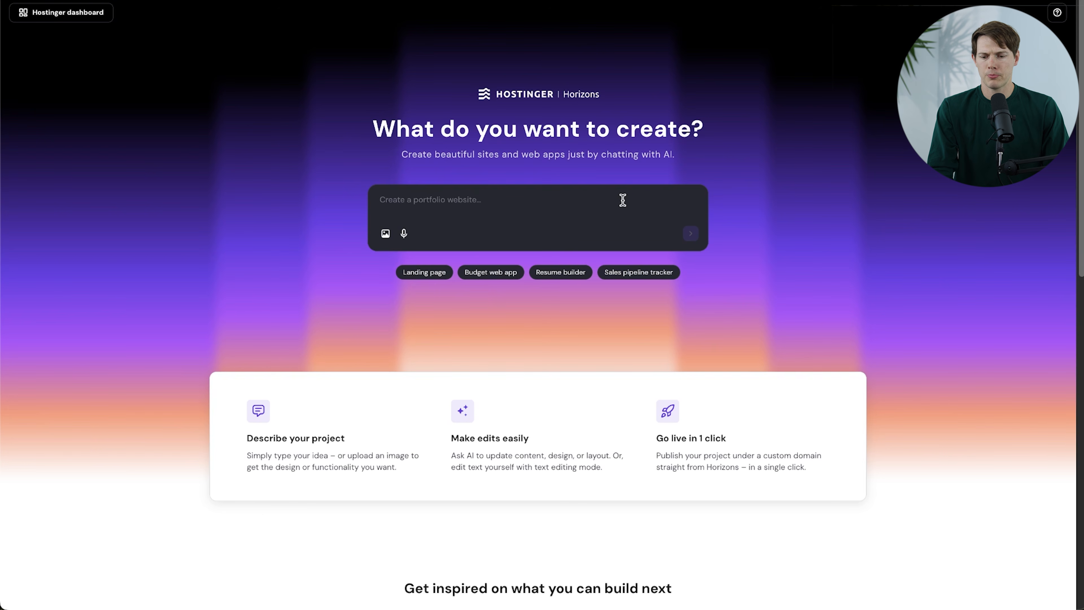
key(super+v)
- Review the pasted prompt's requirements for class scheduling, dynamic pricing, payments, waitlists and the admin dashboard
scroll(589, 260, up, 10)
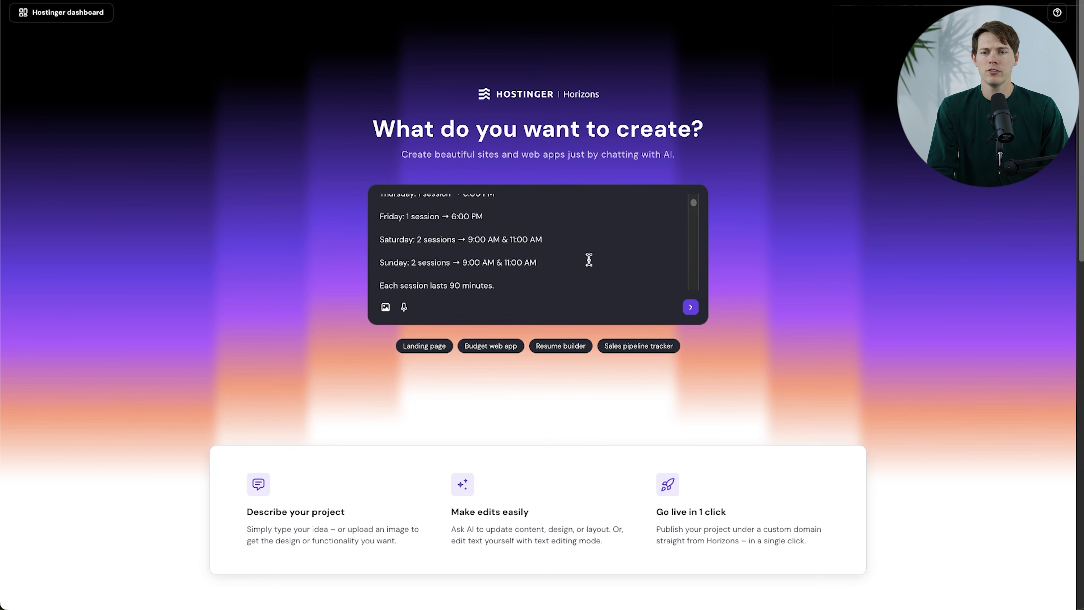
scroll(589, 259, up, 3)
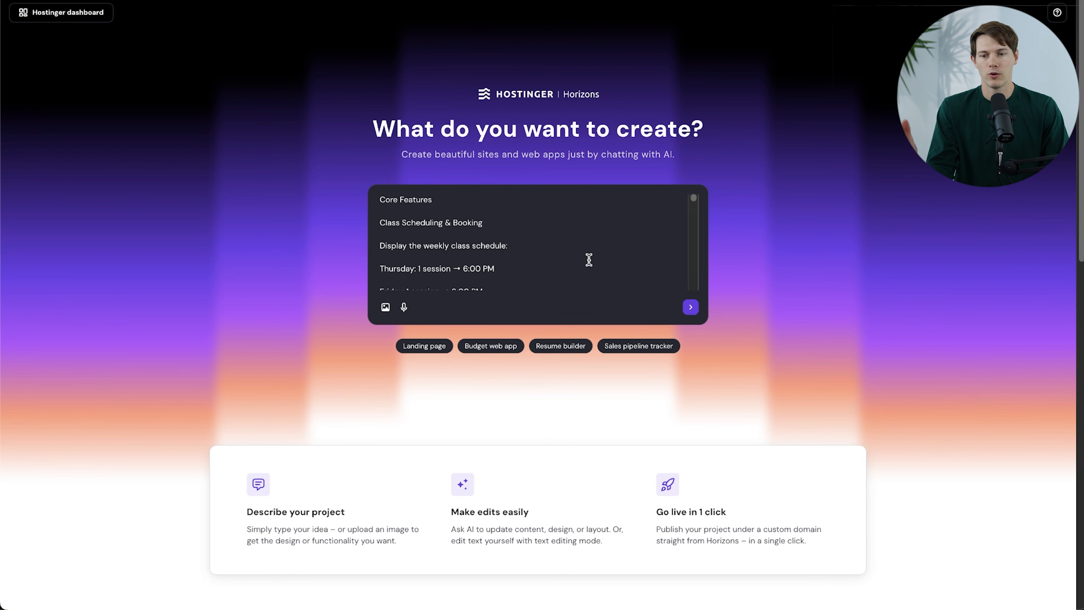
scroll(519, 214, down, 4)
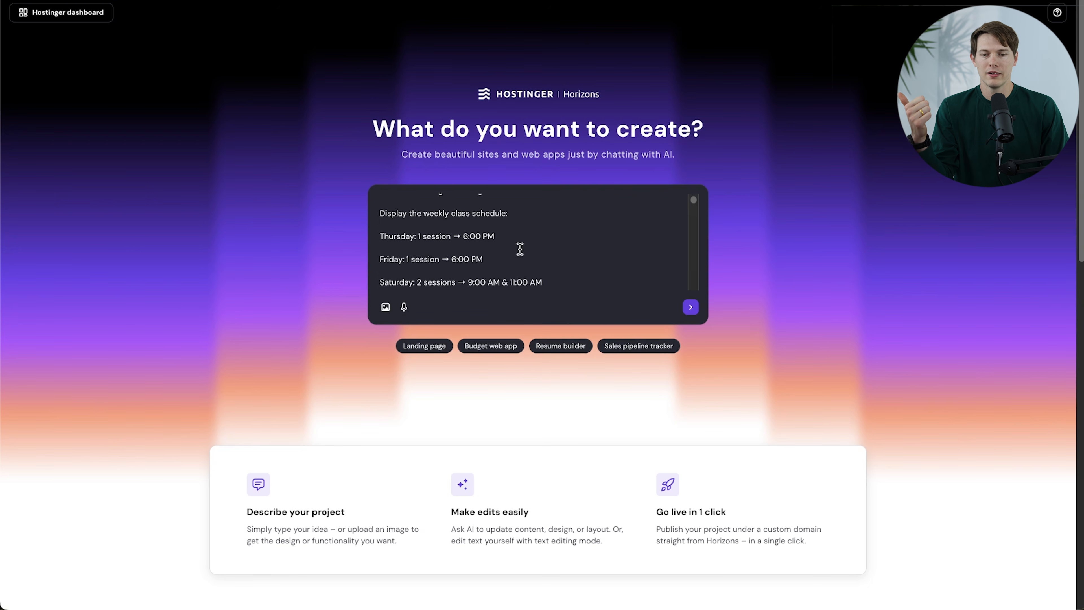
scroll(517, 239, down, 3)
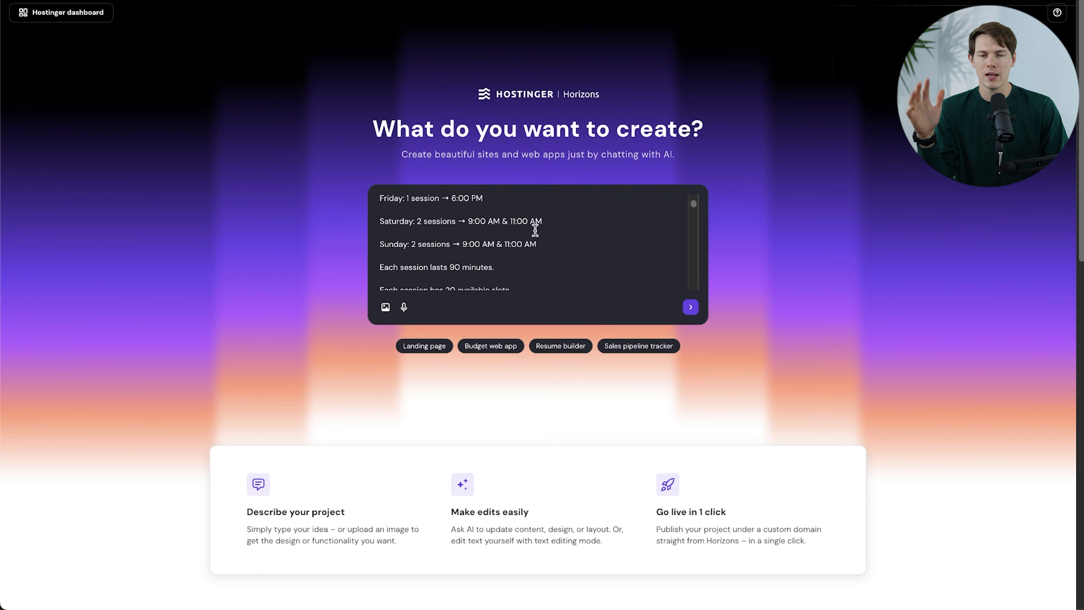
scroll(536, 231, down, 5)
scroll(536, 231, up, 2)
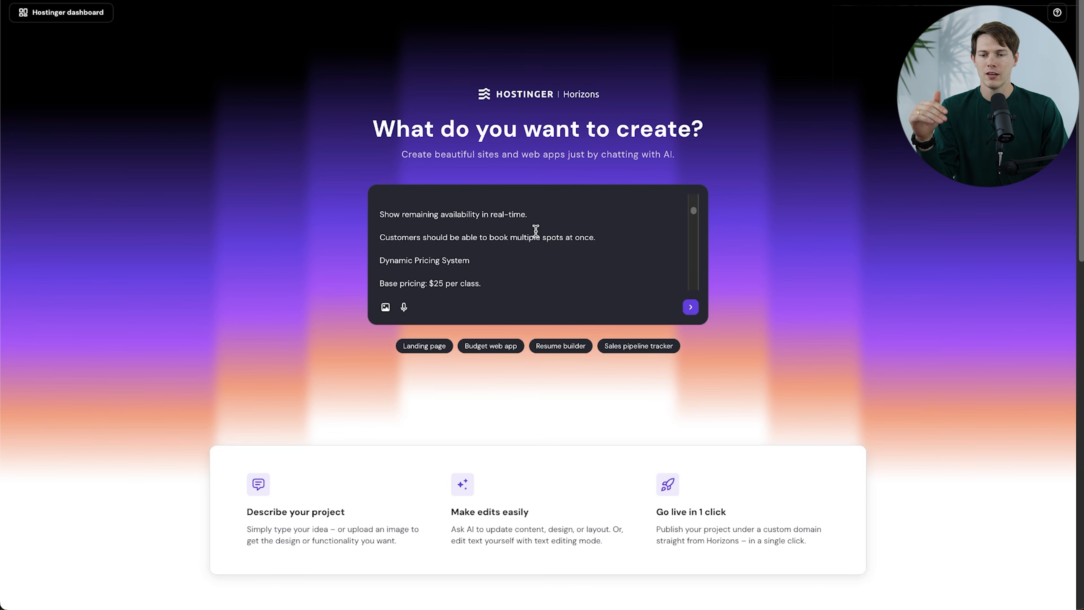
scroll(532, 238, down, 5)
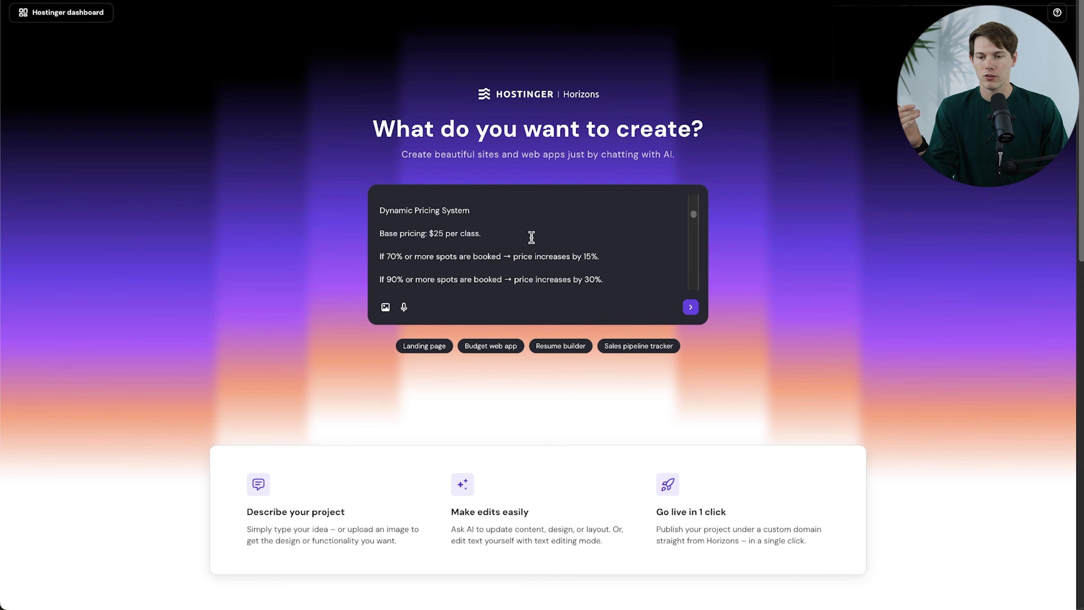
scroll(532, 238, down, 10)
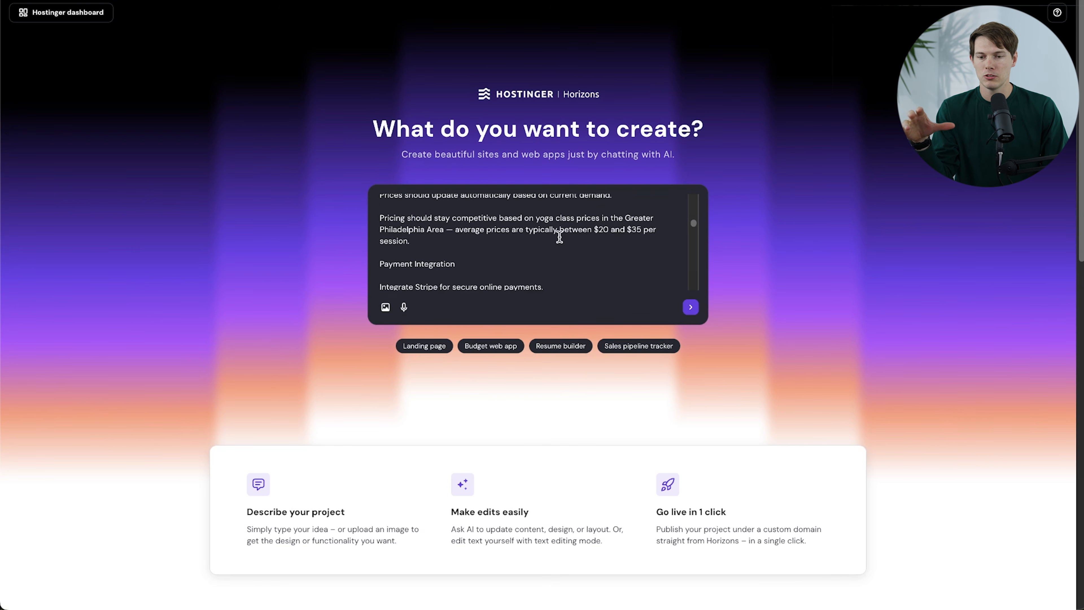
scroll(560, 237, down, 8)
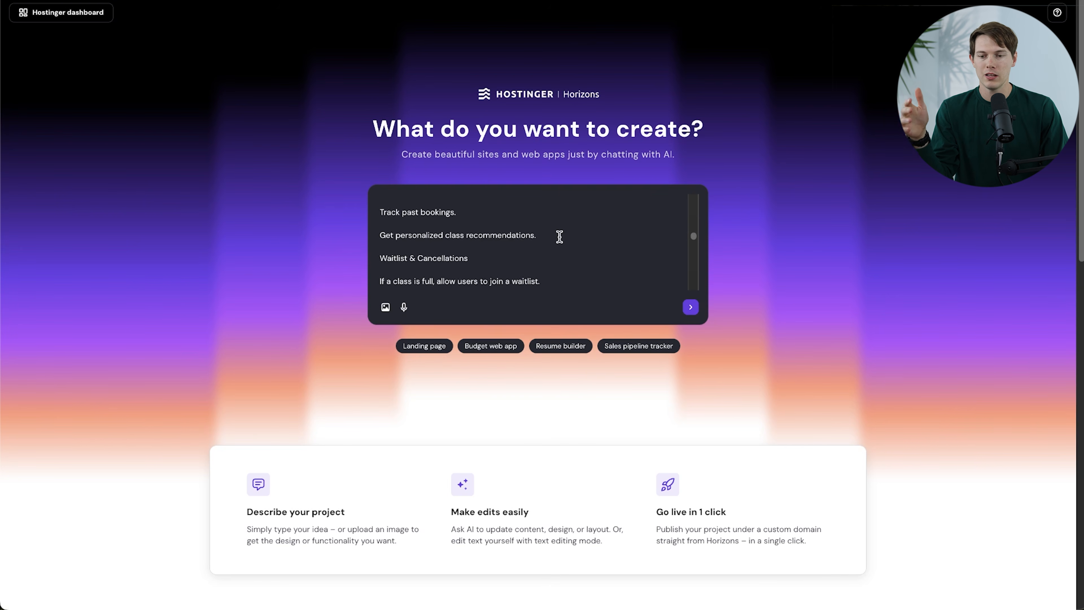
scroll(560, 237, down, 8)
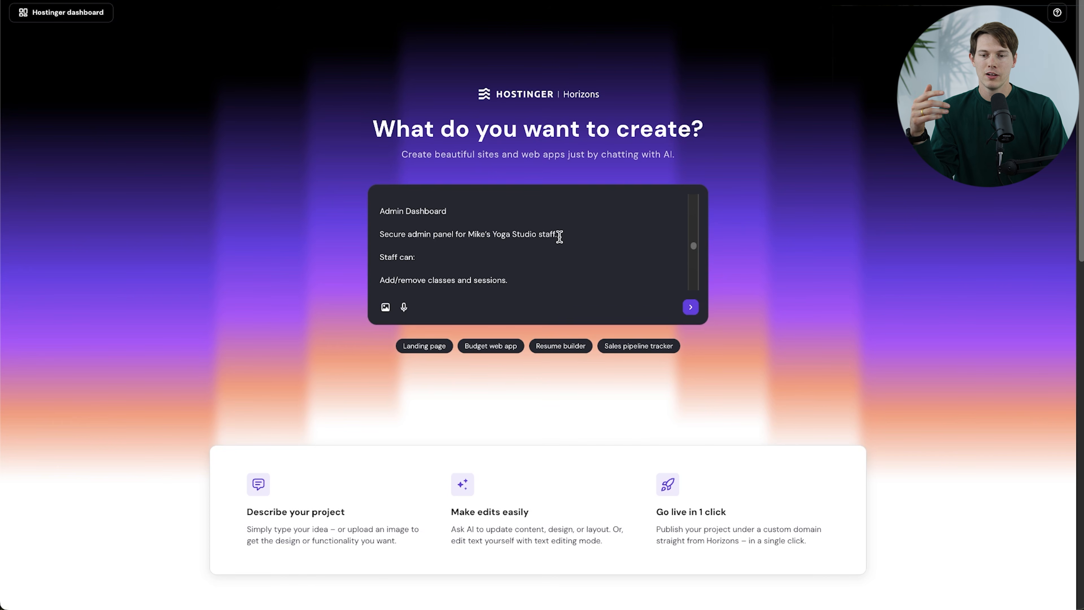
scroll(560, 237, down, 4)
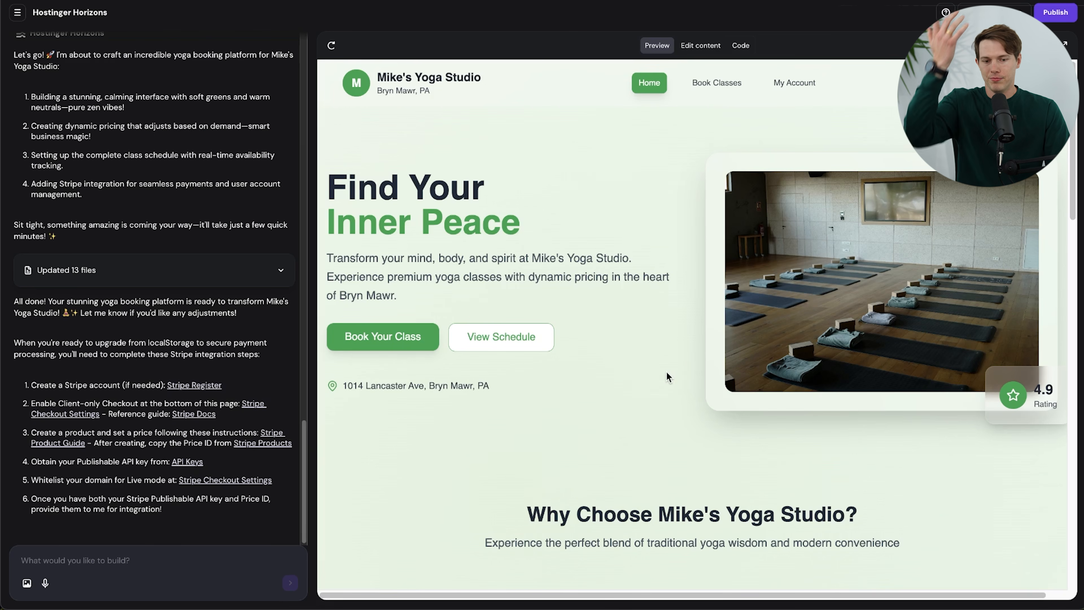
- Examine the generated yoga studio home page down to its weekly schedule and studio location sections
scroll(668, 376, down, 9)
scroll(668, 372, down, 6)
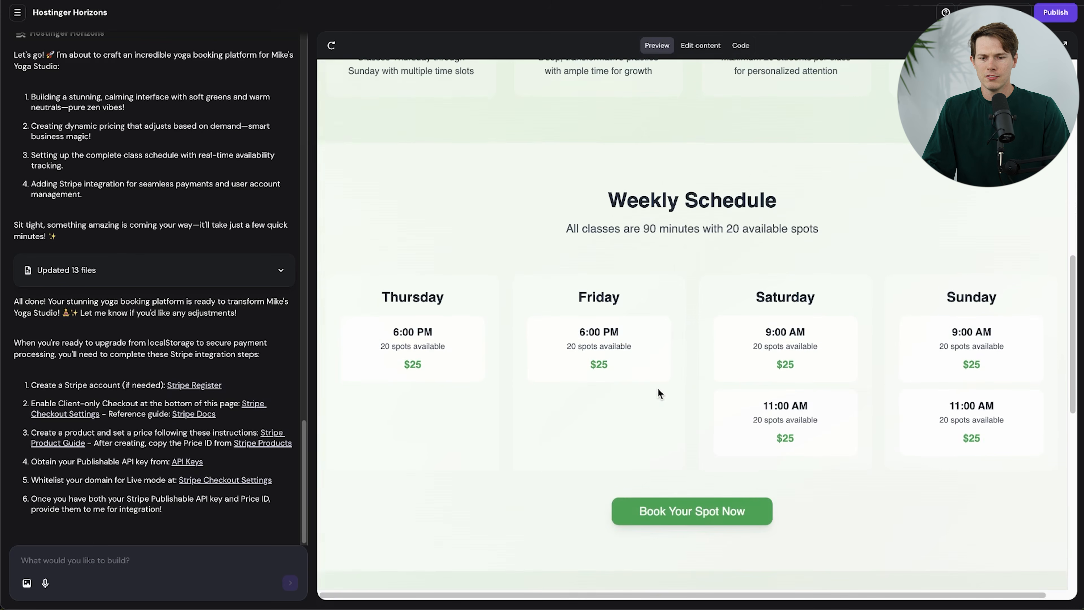
scroll(850, 366, down, 3)
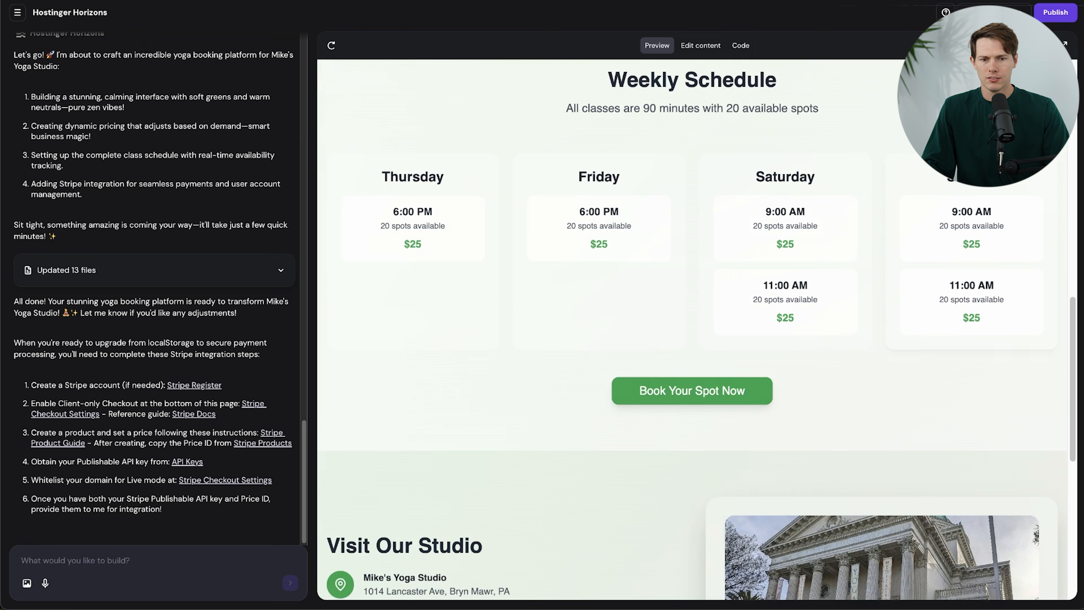
- Open the yoga studio site in full-screen preview and go from its hero section to the class booking page
click(1063, 45)
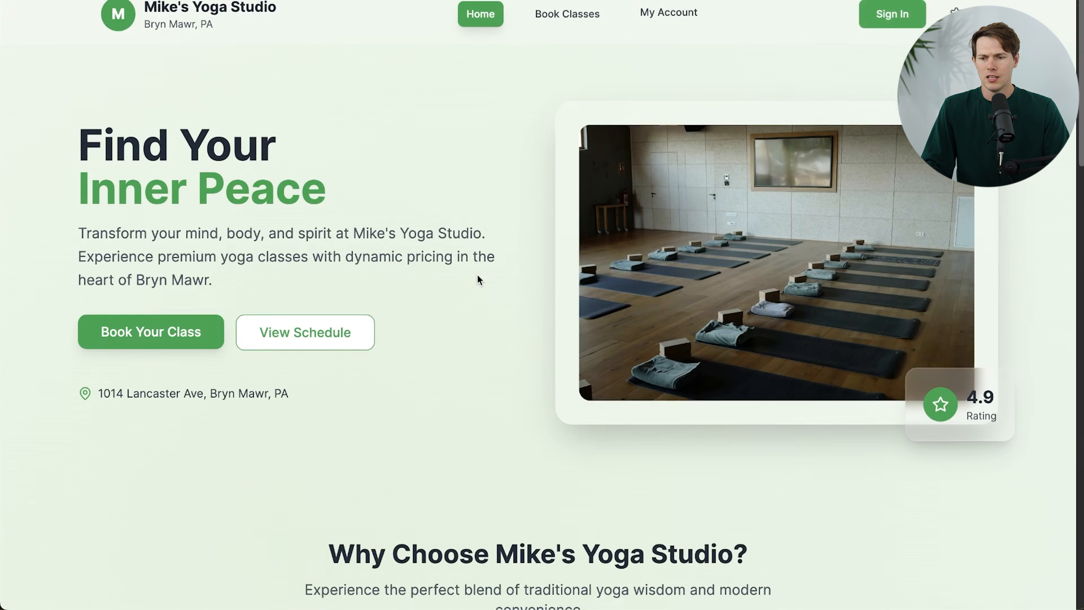
scroll(470, 277, down, 4)
scroll(427, 279, up, 2)
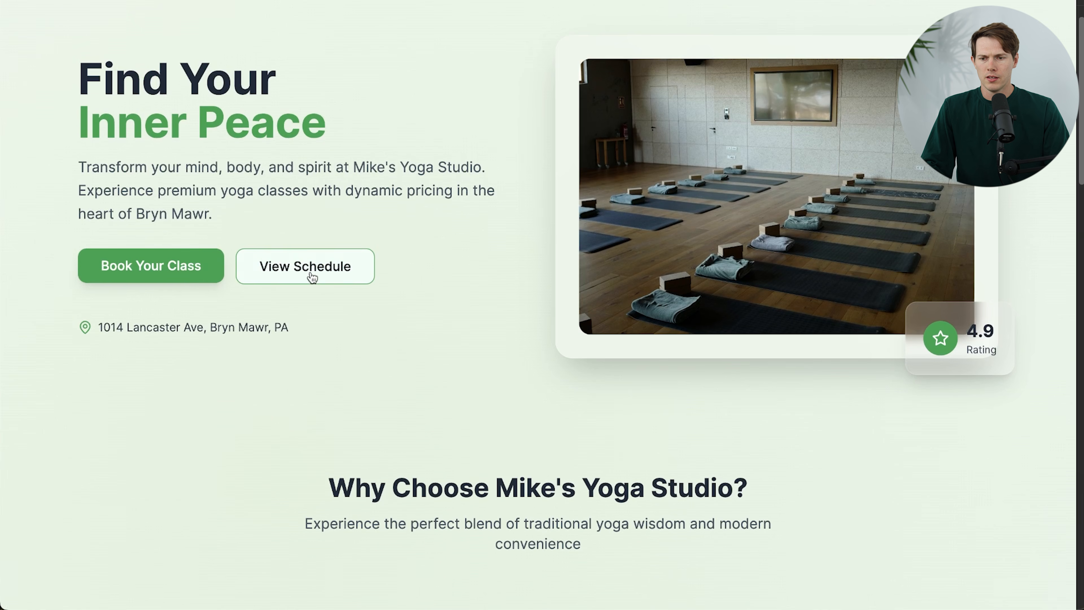
scroll(473, 359, up, 2)
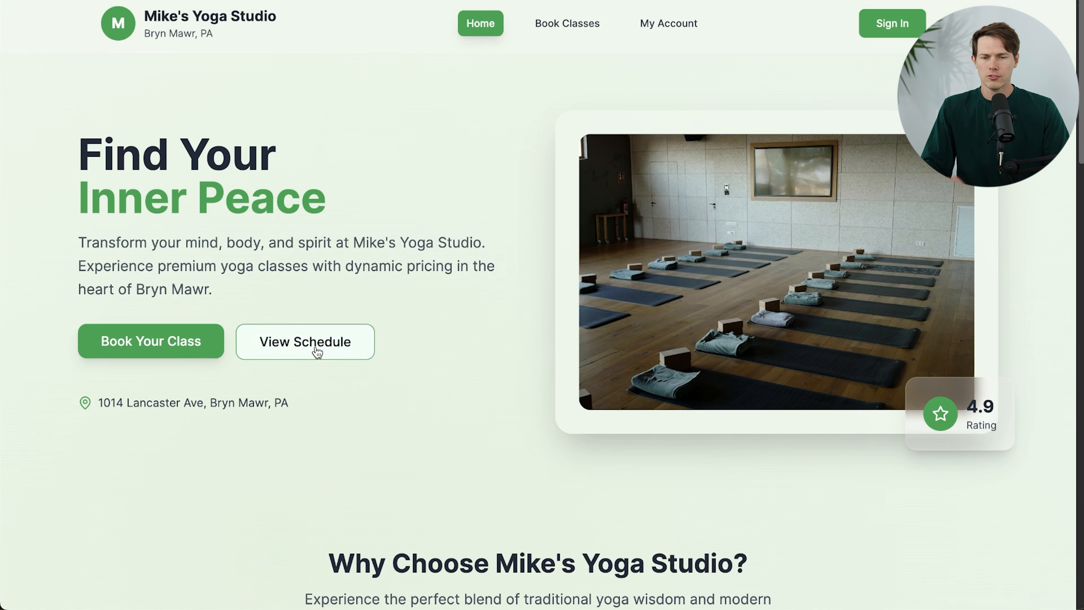
click(158, 340)
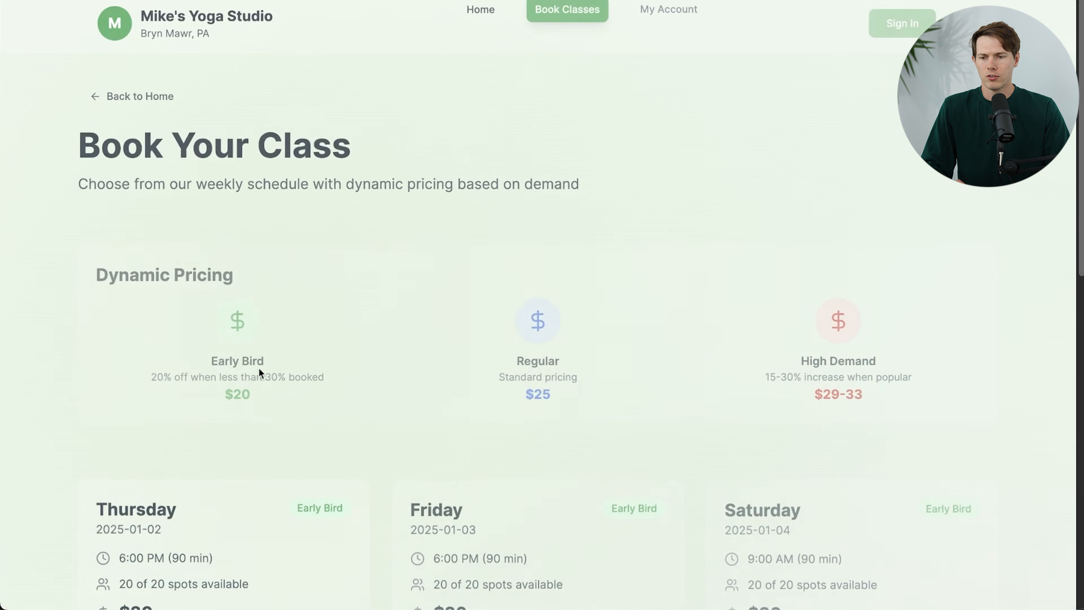
- Examine the booking page's dynamic pricing tiers, class cards with available spots, and footer
scroll(423, 372, down, 4)
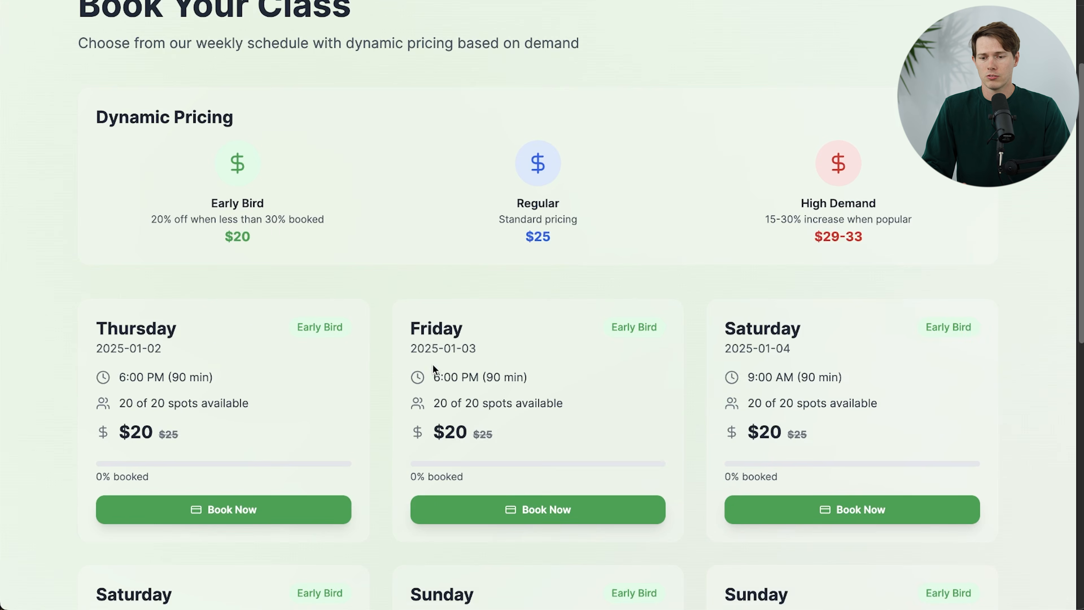
scroll(430, 368, down, 1)
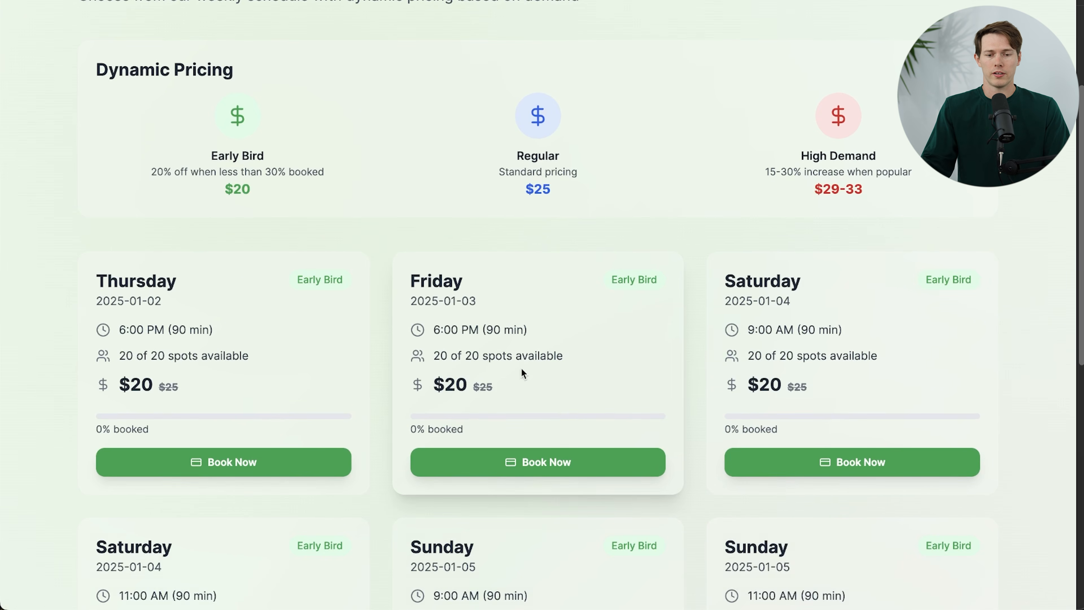
scroll(561, 355, down, 5)
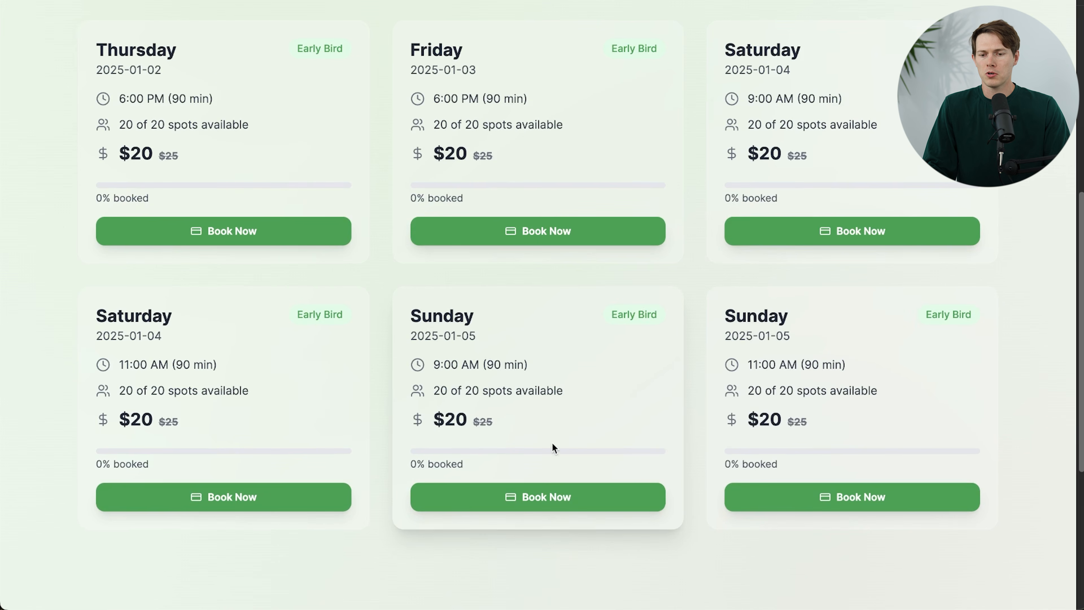
scroll(656, 387, down, 5)
scroll(660, 387, up, 3)
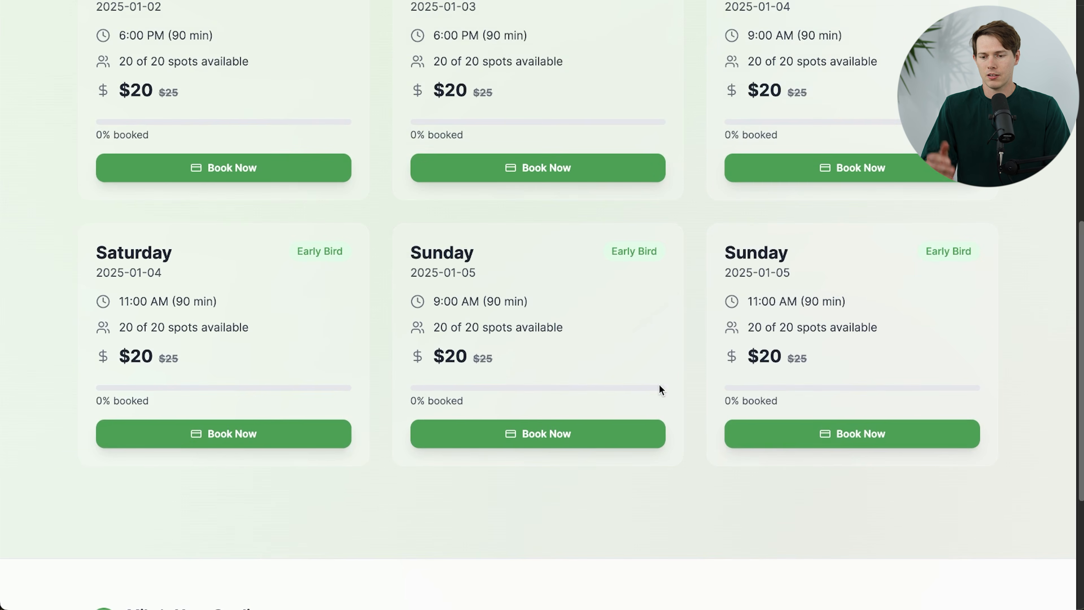
scroll(725, 381, down, 3)
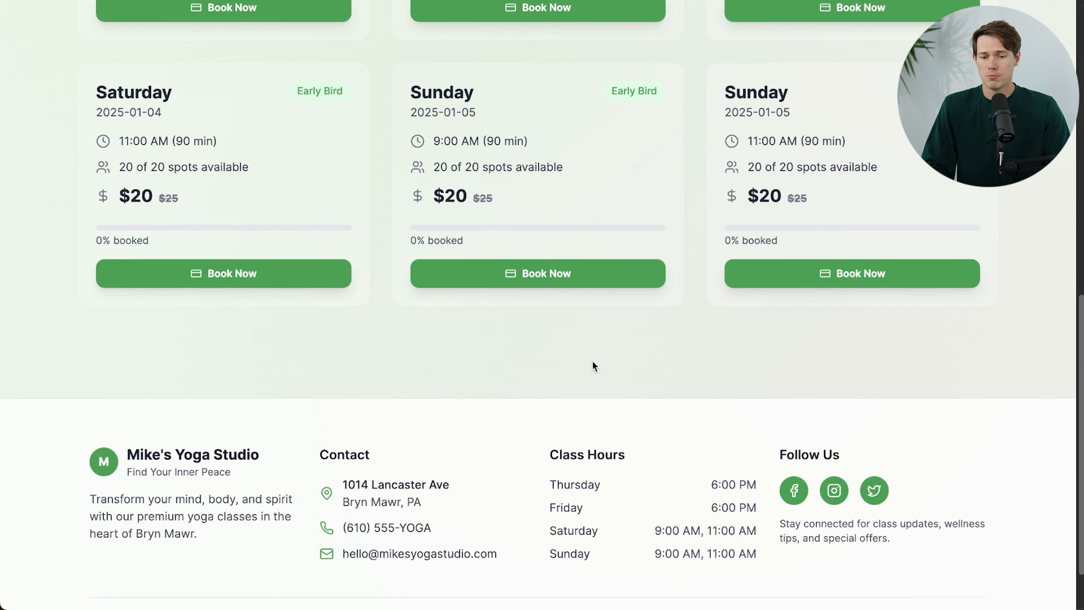
scroll(604, 370, up, 5)
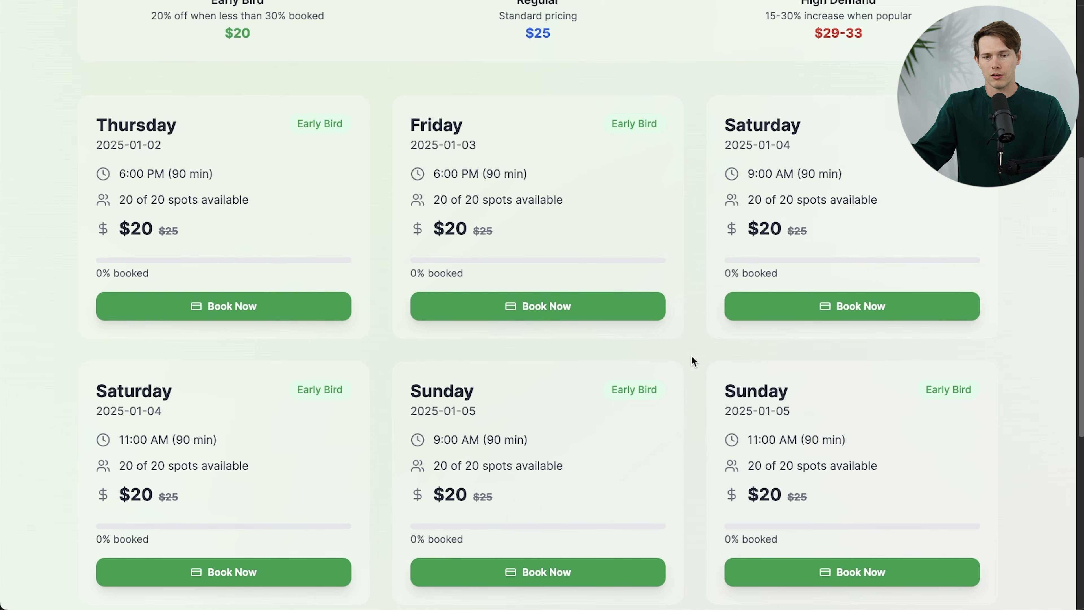
scroll(700, 334, up, 7)
scroll(701, 333, up, 2)
- Return to the studio's home page and examine its feature, weekly schedule, studio location and footer sections
click(111, 25)
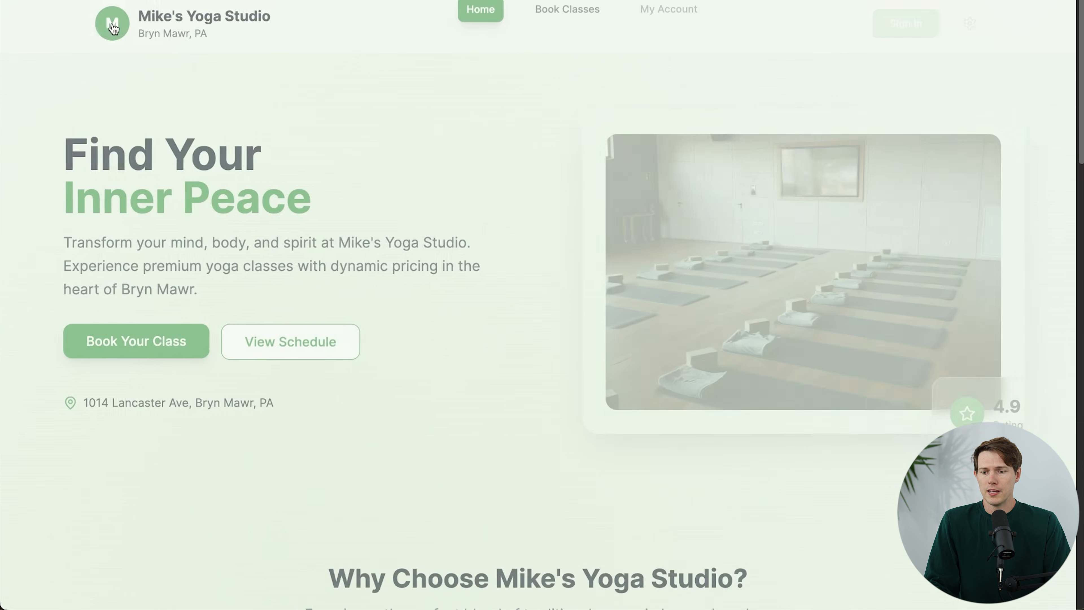
scroll(500, 277, down, 15)
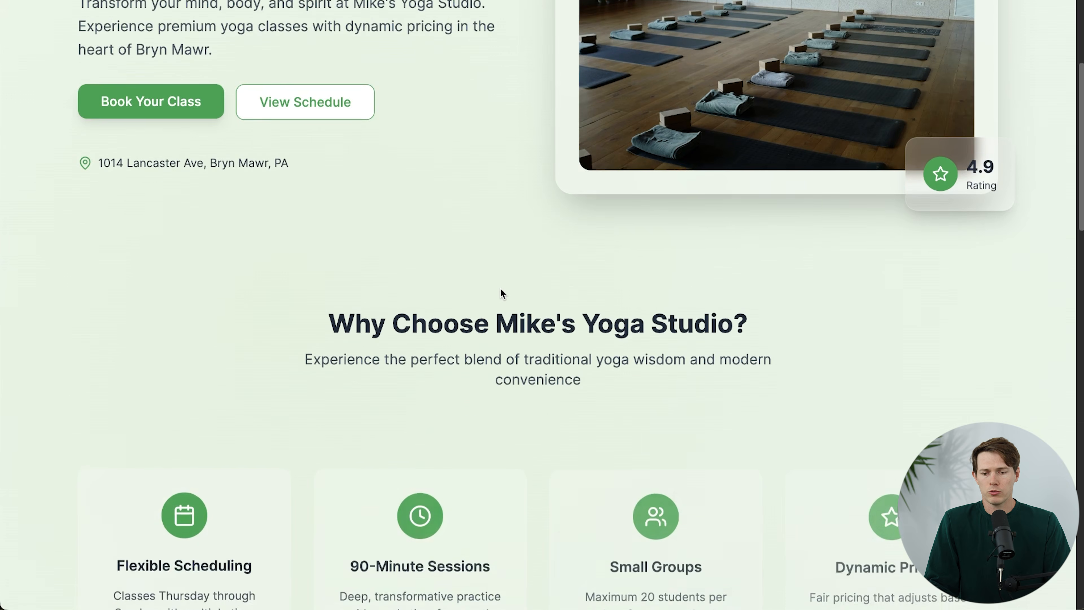
scroll(501, 288, down, 10)
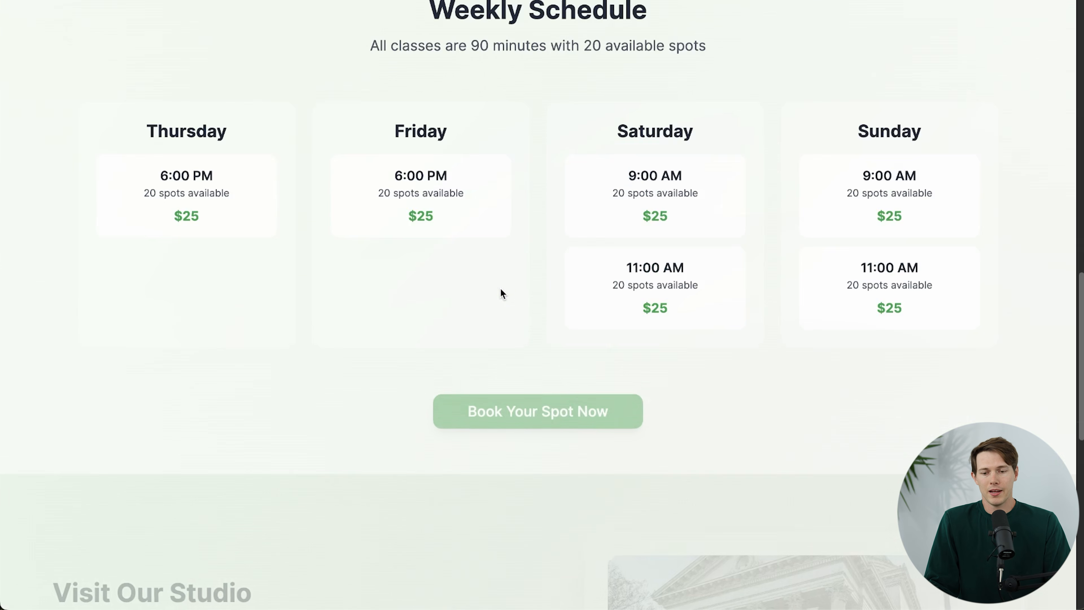
scroll(351, 319, down, 6)
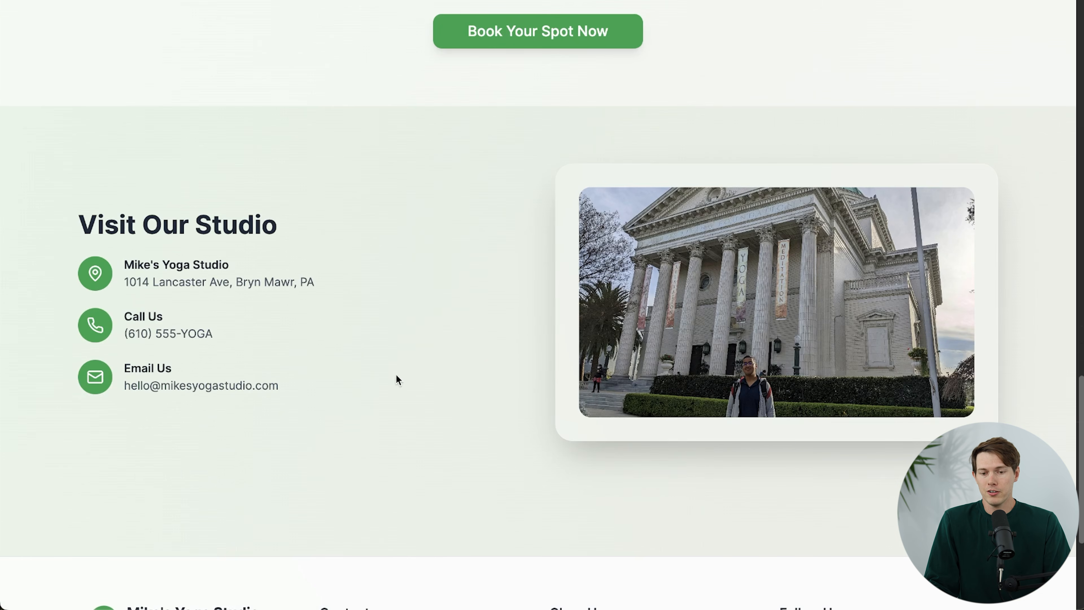
scroll(474, 427, down, 1)
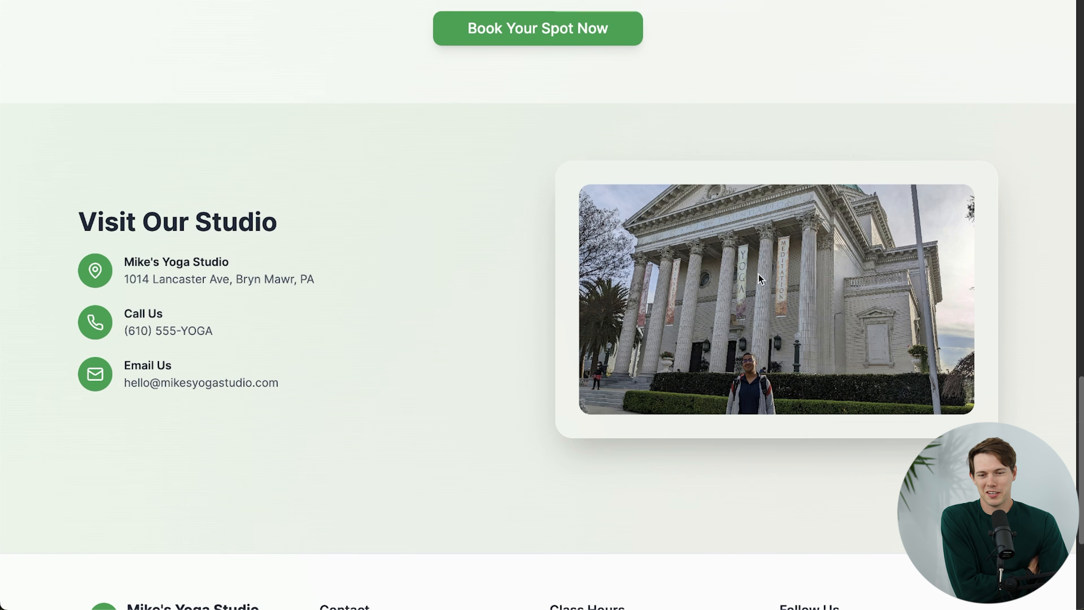
scroll(477, 368, down, 1)
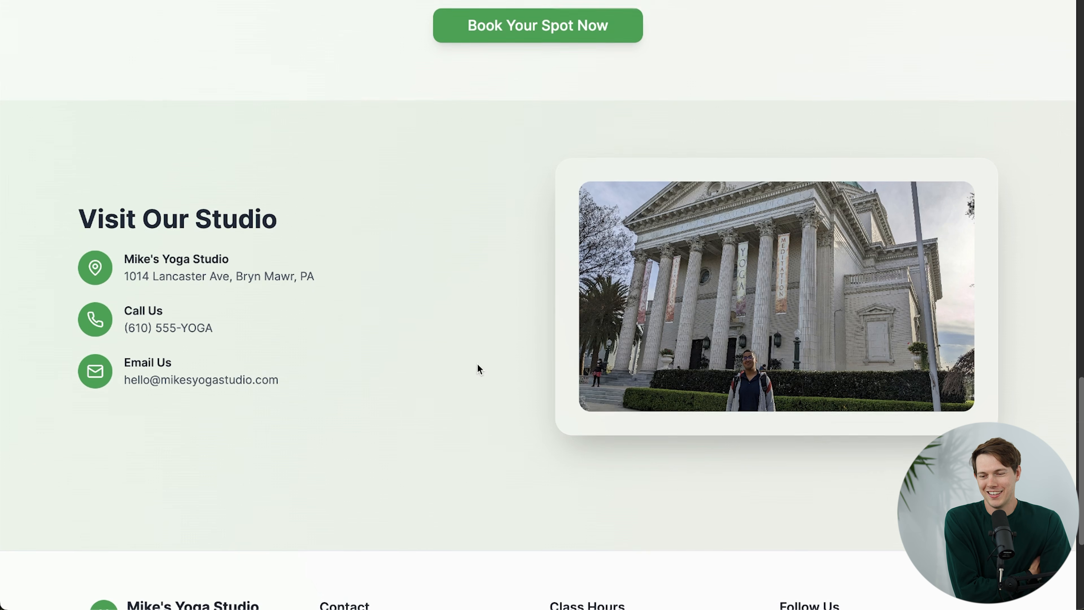
scroll(477, 344, down, 5)
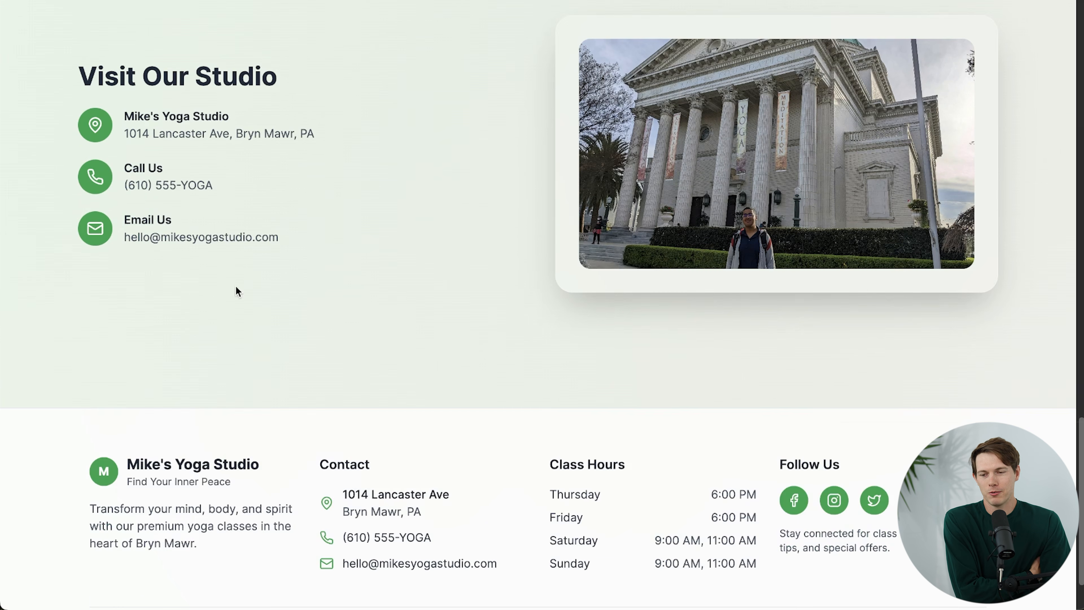
scroll(555, 242, down, 3)
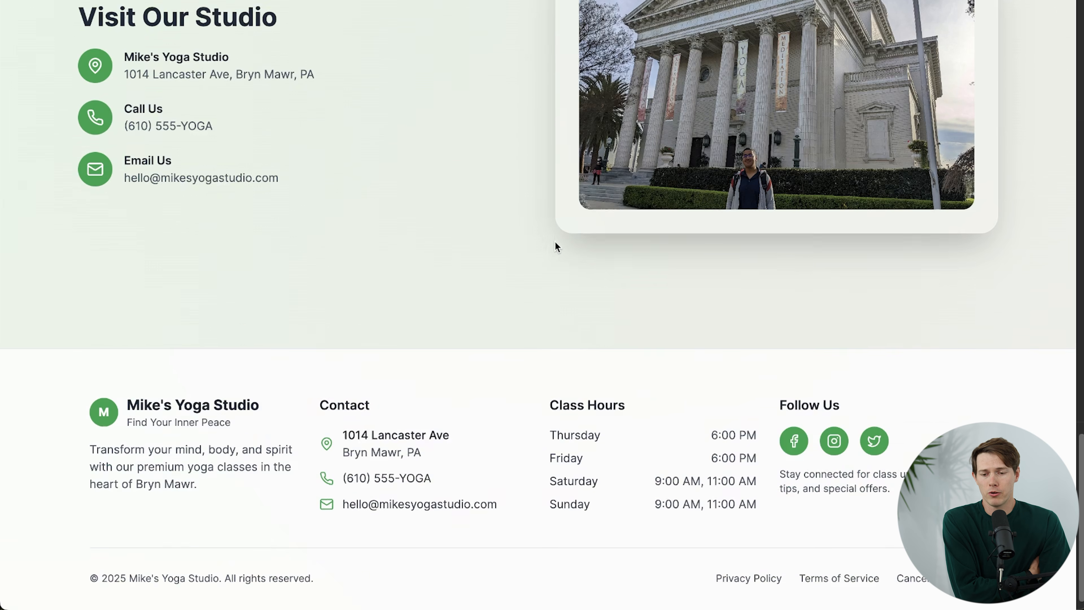
scroll(552, 327, up, 20)
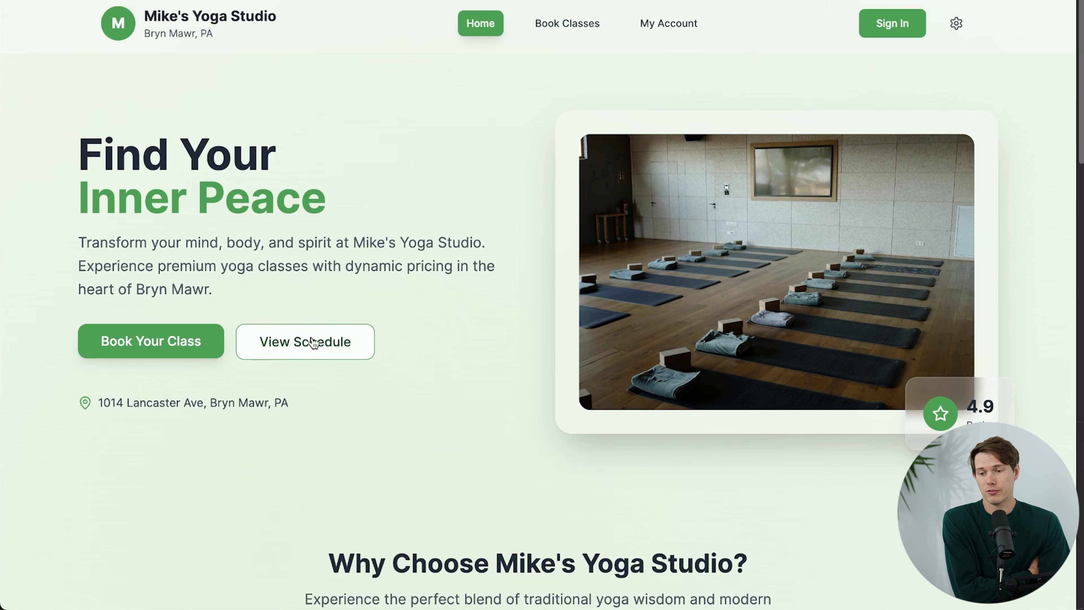
scroll(411, 388, down, 10)
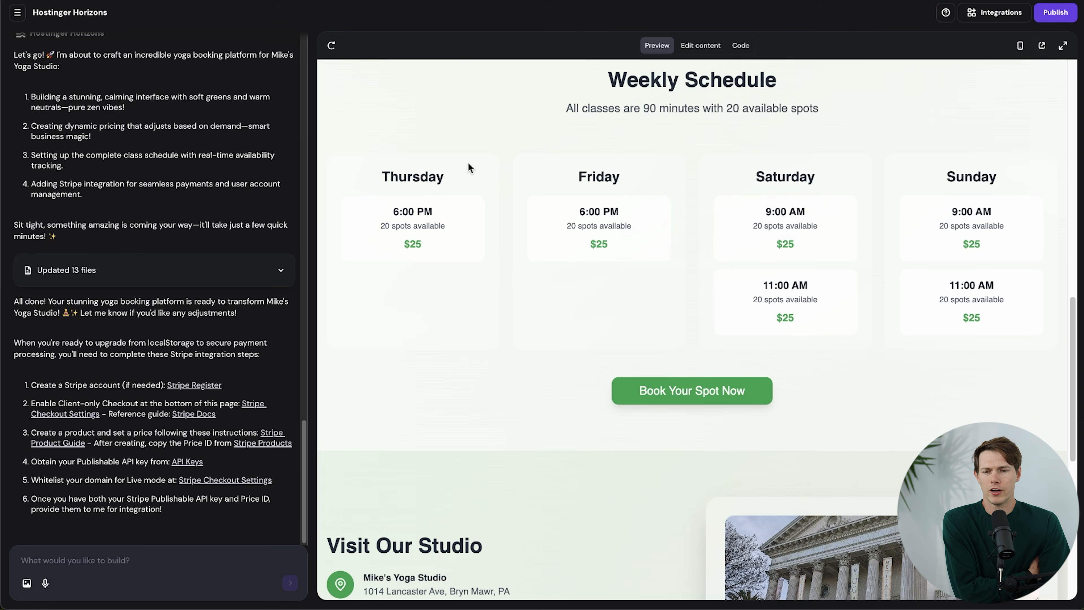
- Look over the home page in content editing mode and return to the preview
scroll(572, 298, up, 10)
click(701, 45)
scroll(771, 206, down, 9)
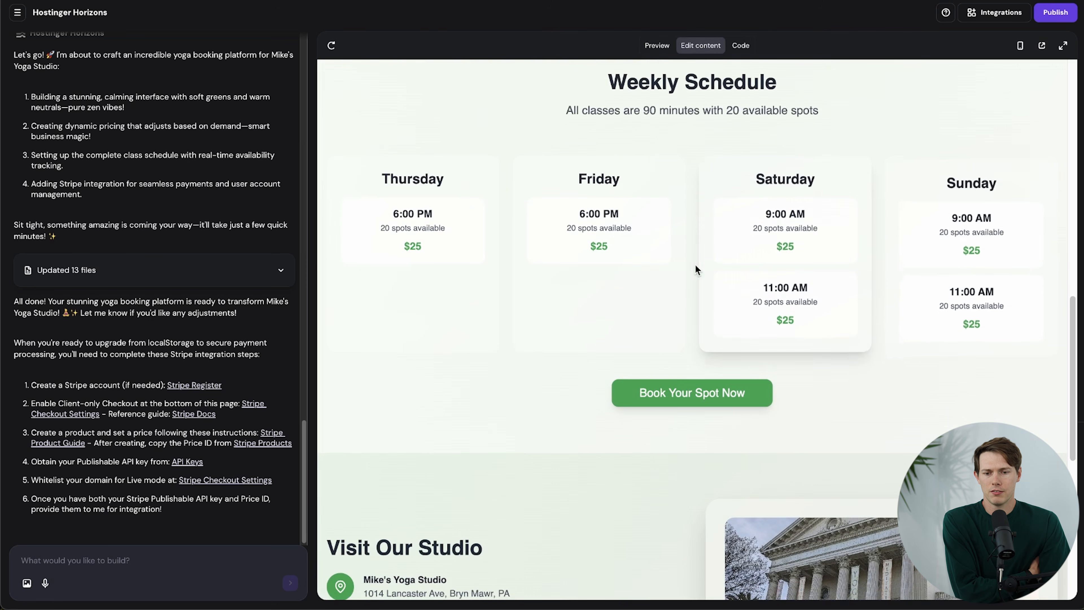
click(660, 47)
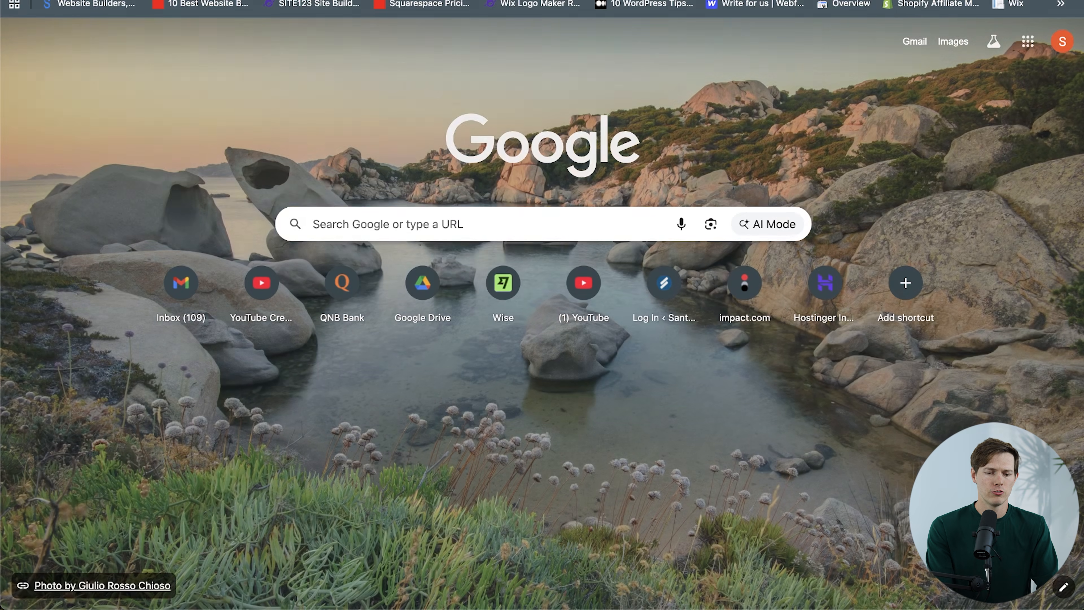
- Go to the Stripe website in the browser and activate the email address field for signing up
text(stripe.c)
key(Return)
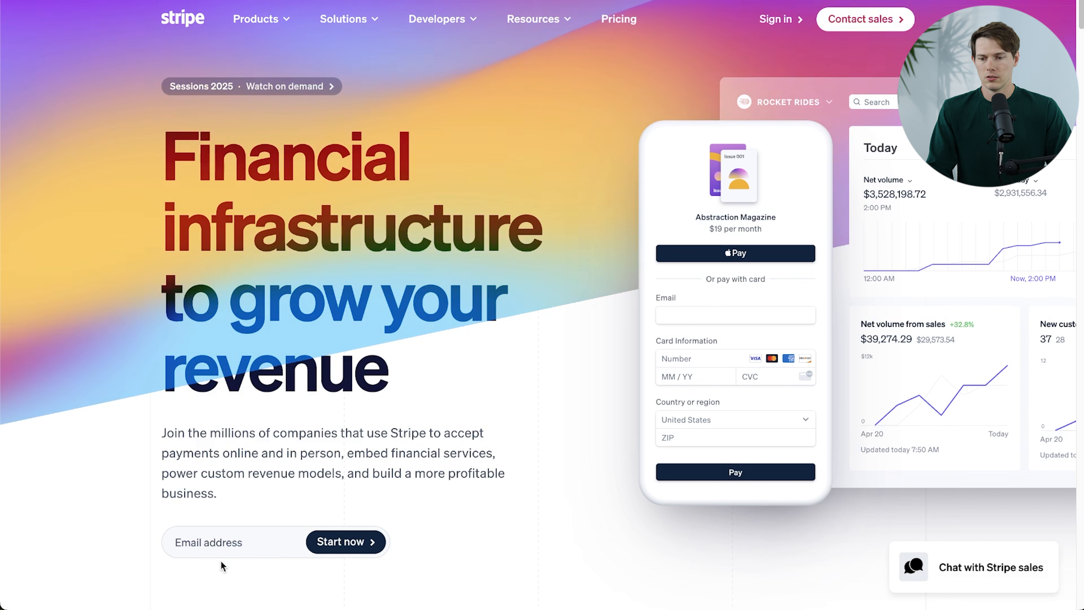
click(220, 539)
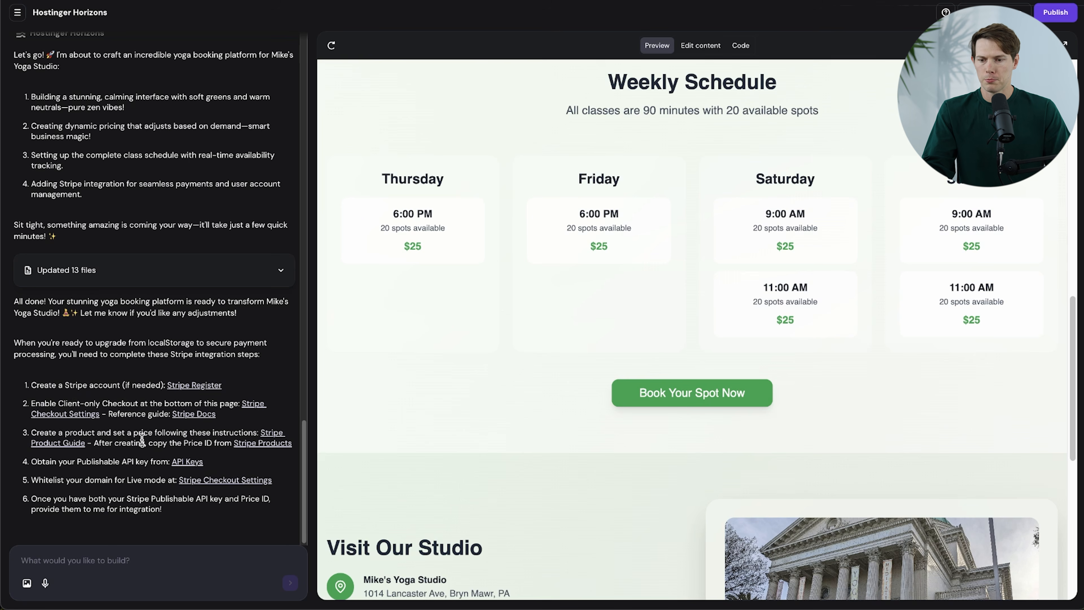
- Back in Hostinger Horizons, read the AI's Stripe integration steps, including the API key and domain whitelisting instructions
scroll(523, 419, down, 5)
scroll(427, 406, up, 6)
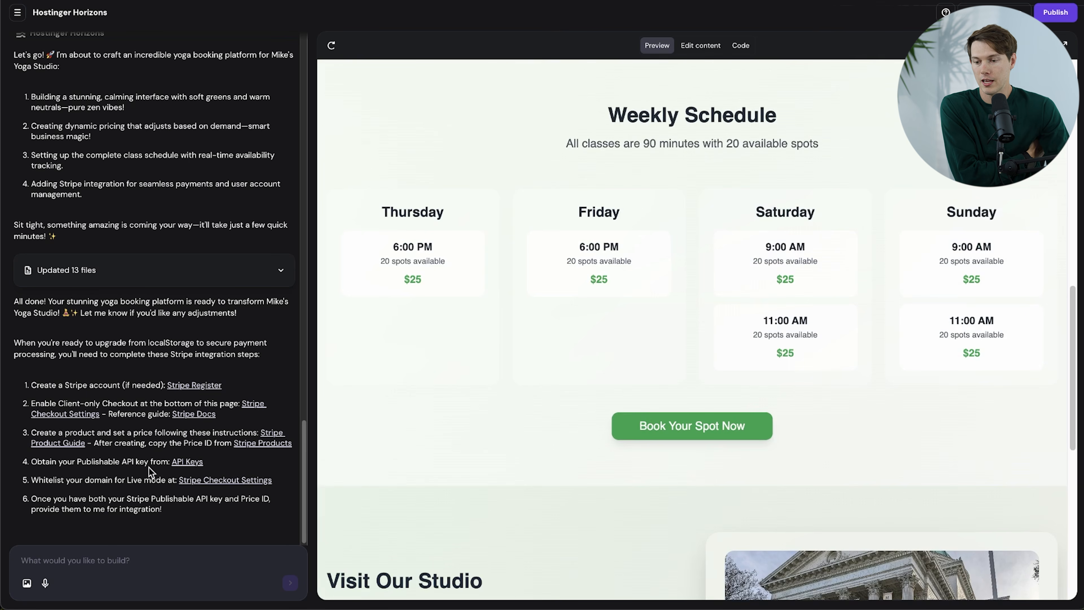
drag(50, 481, 179, 482)
click(171, 504)
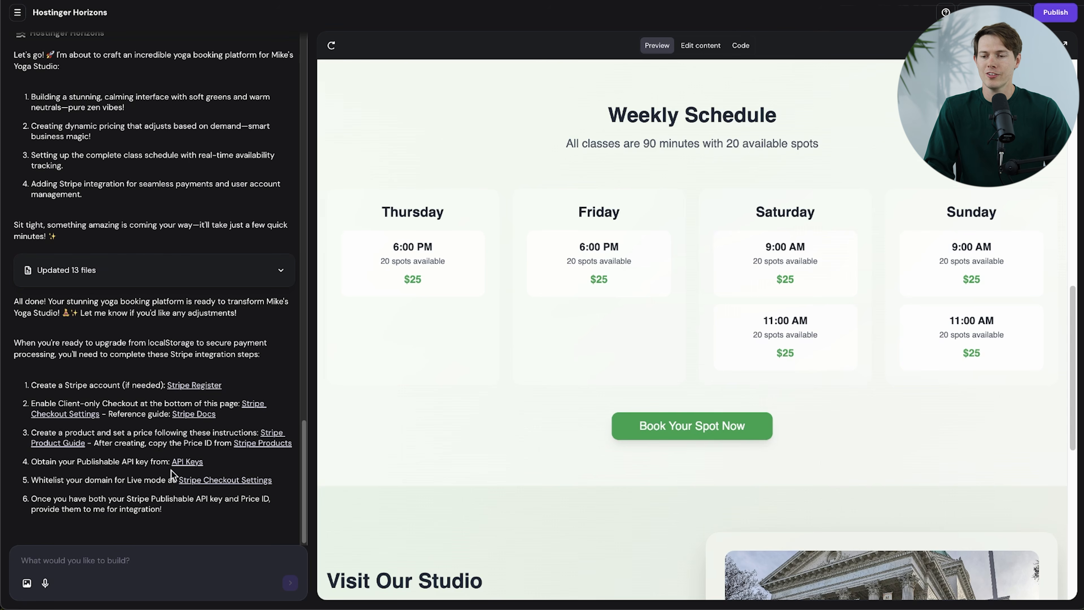
scroll(366, 412, down, 3)
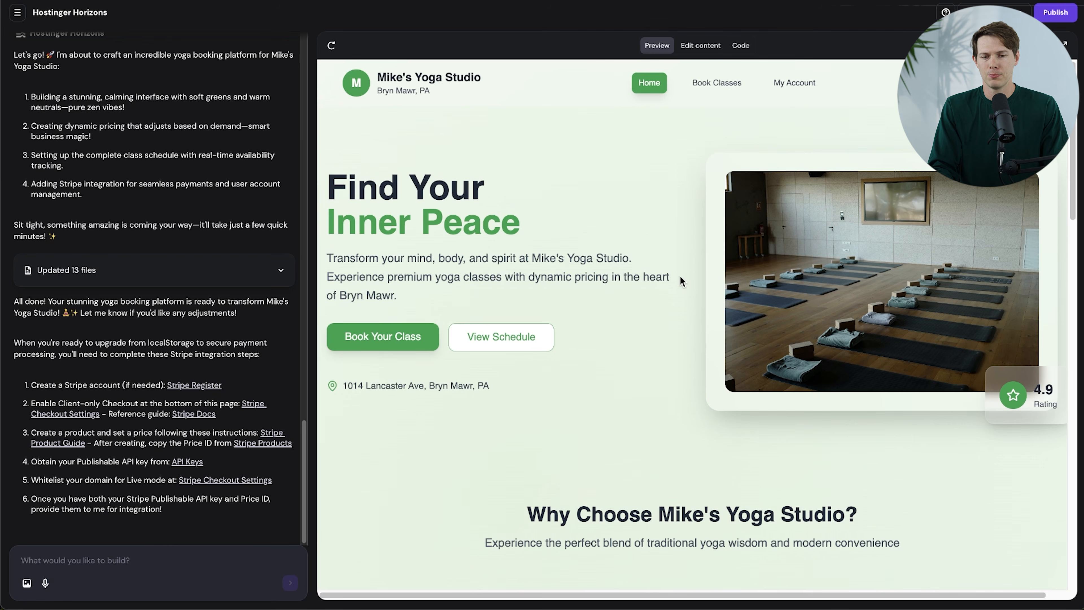
- Look through the yoga home page preview from the hero section down to the weekly schedule
scroll(680, 277, down, 1)
scroll(680, 277, down, 3)
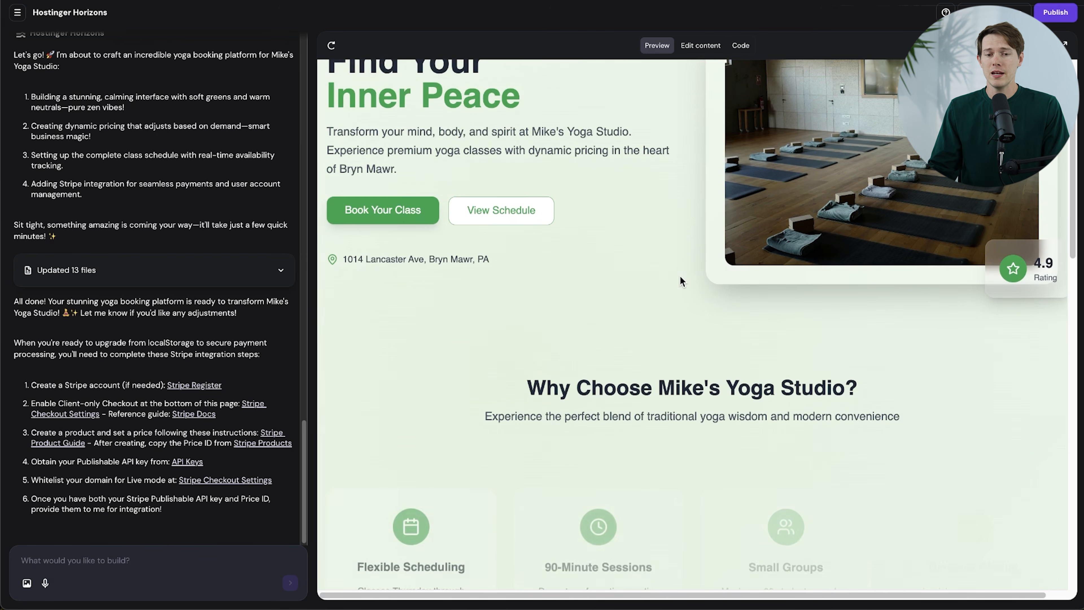
scroll(684, 299, down, 12)
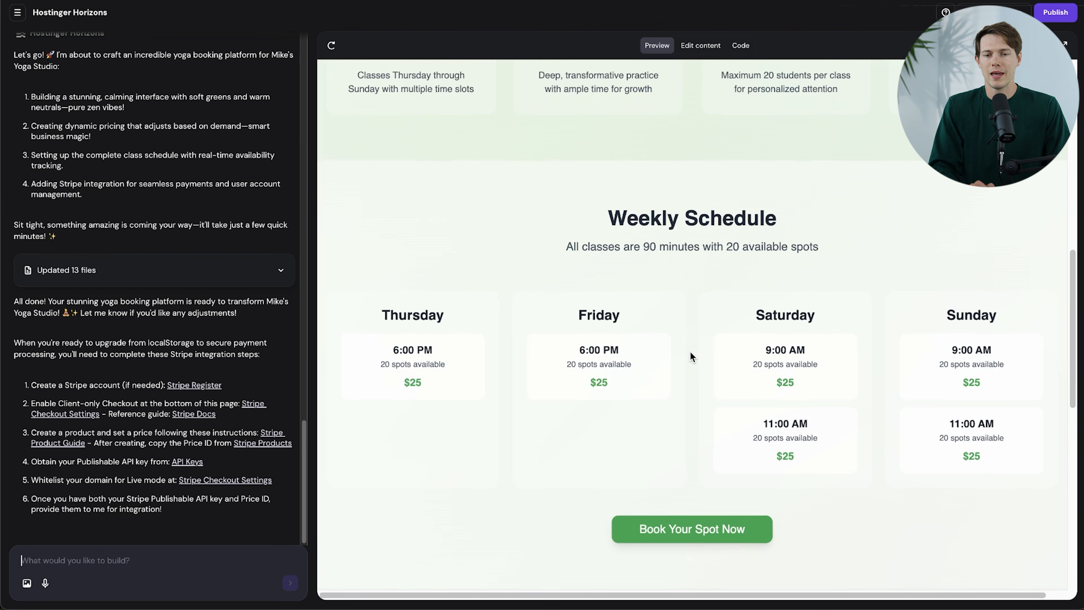
scroll(690, 353, down, 3)
click(21, 560)
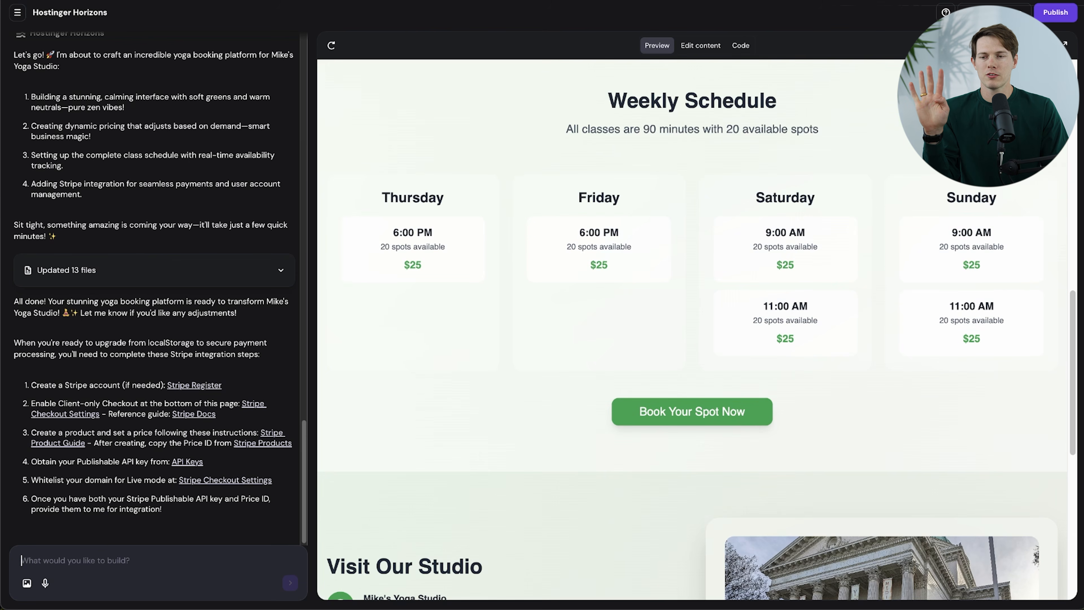
- Create a new project, submit the pasted Teachable competitor MVP prompt, and review its course, payment and student requirements
click(17, 12)
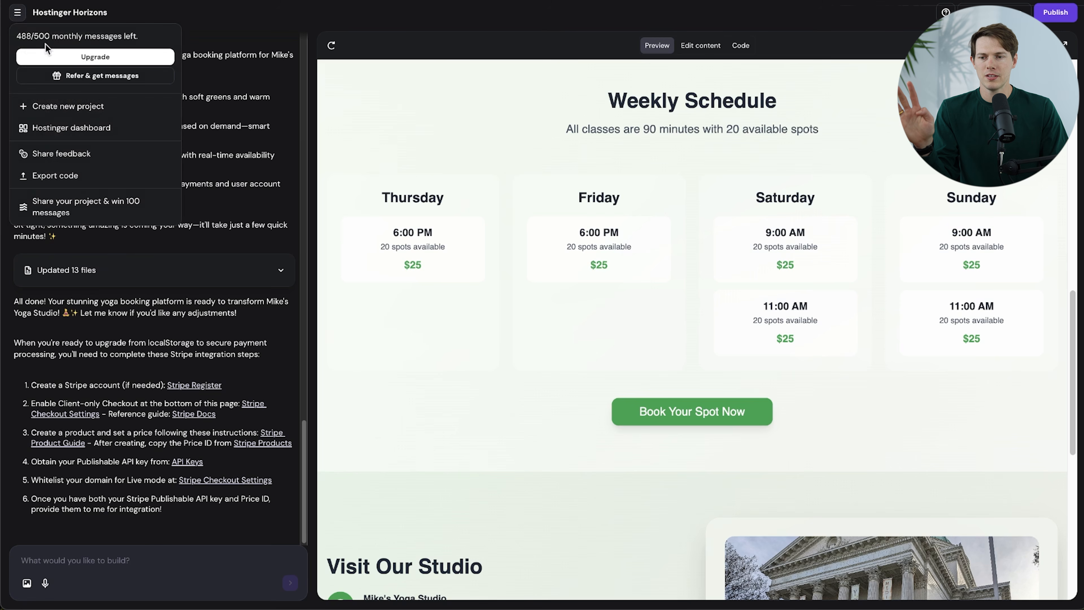
click(107, 112)
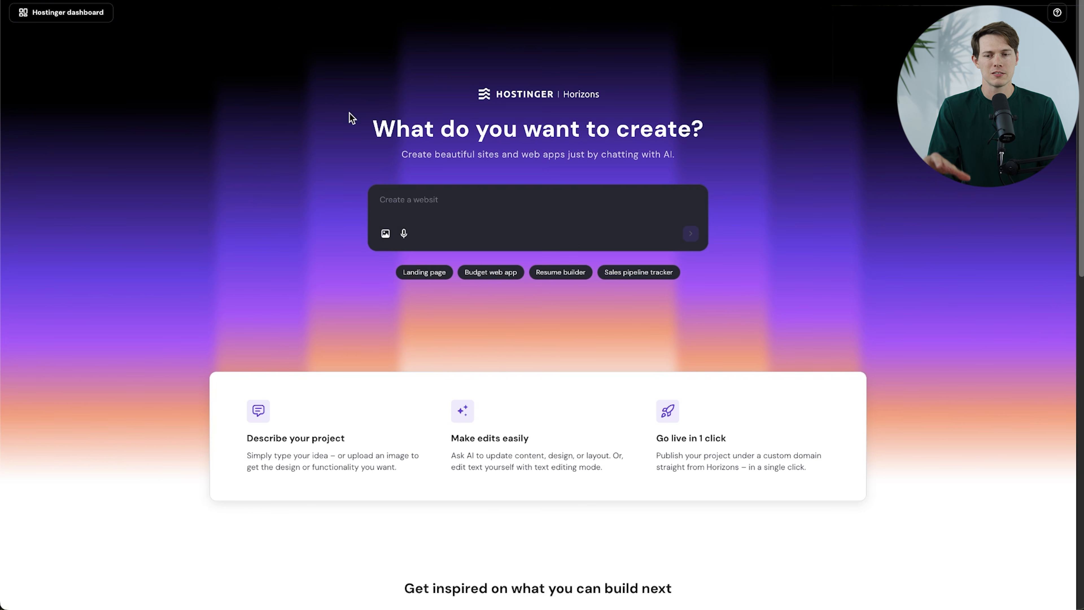
click(468, 199)
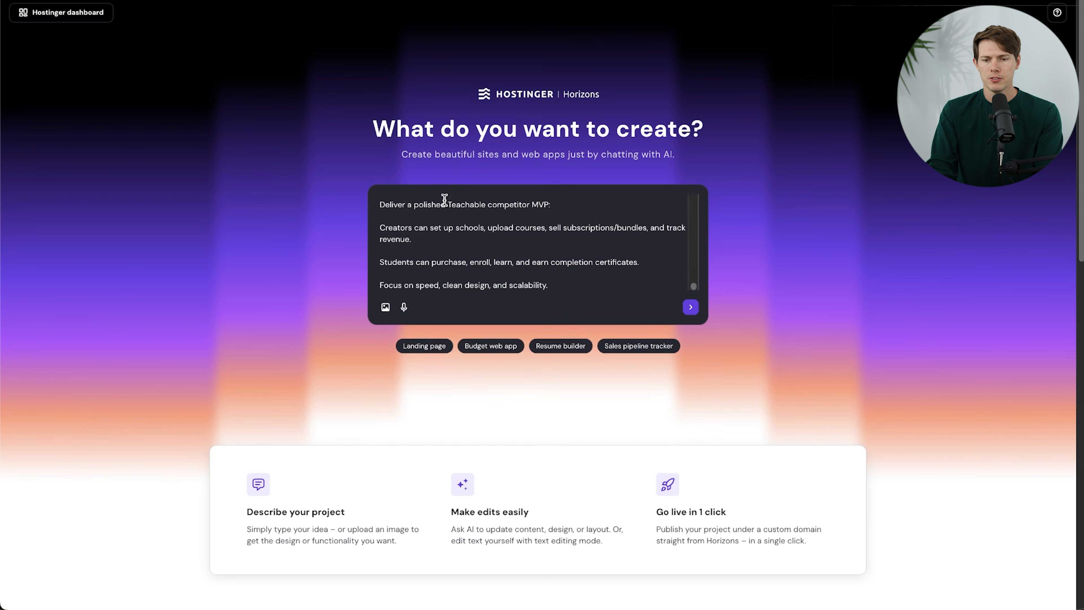
scroll(236, 234, up, 20)
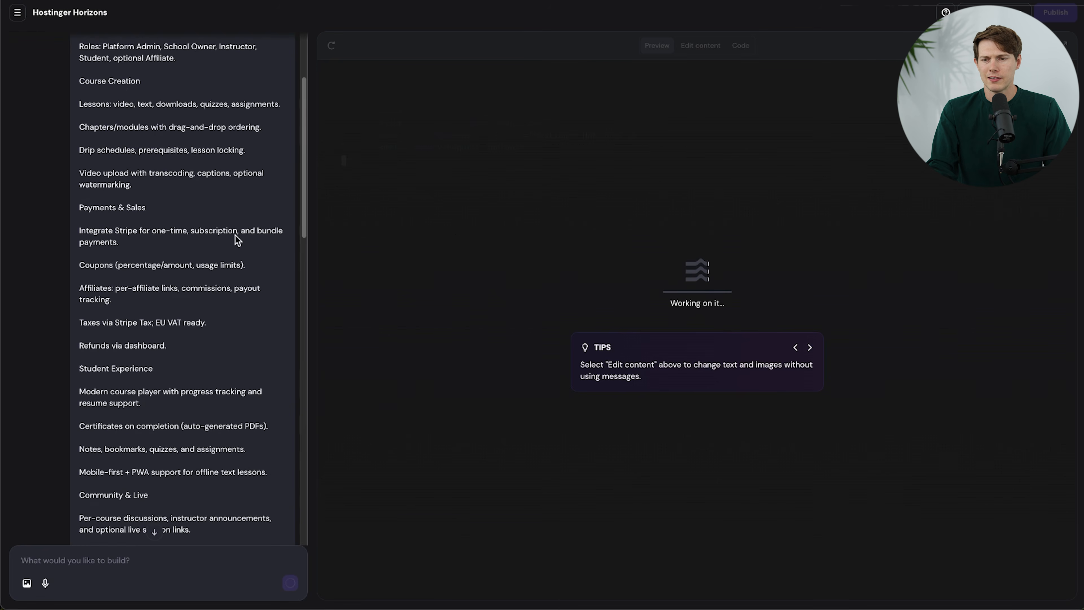
scroll(233, 121, down, 15)
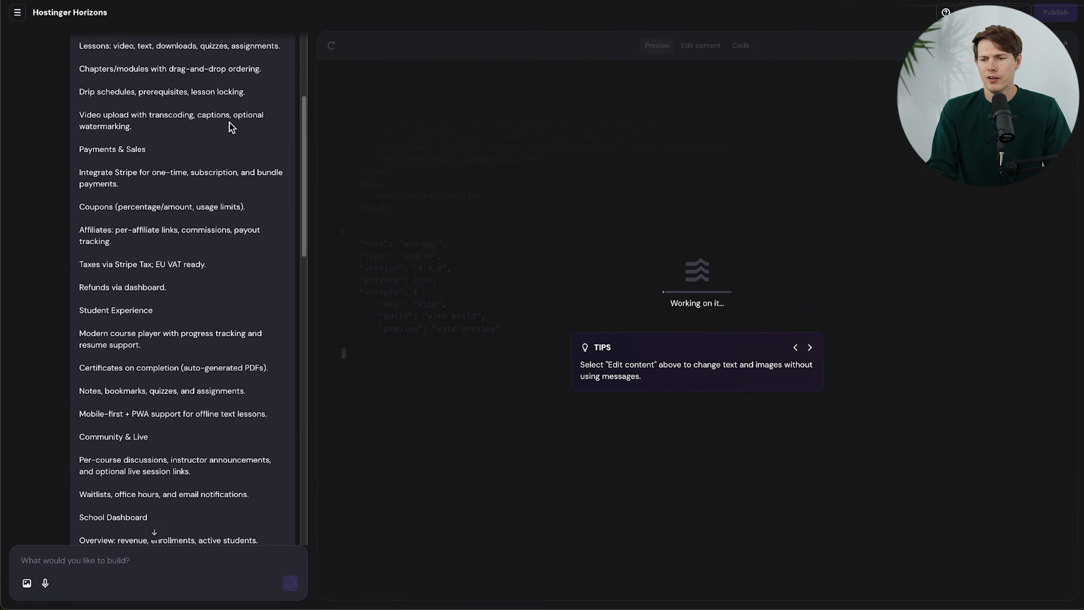
- Review the rest of the submitted course platform prompt, including its analytics, architecture, security, integrations, seeded demo and goal sections
scroll(94, 310, down, 10)
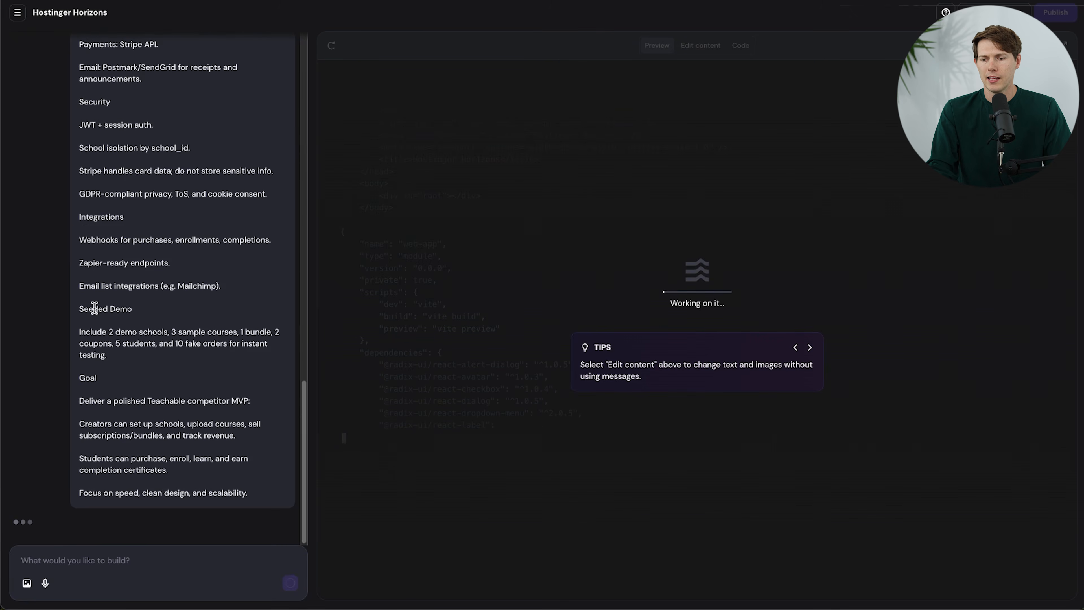
scroll(197, 308, up, 5)
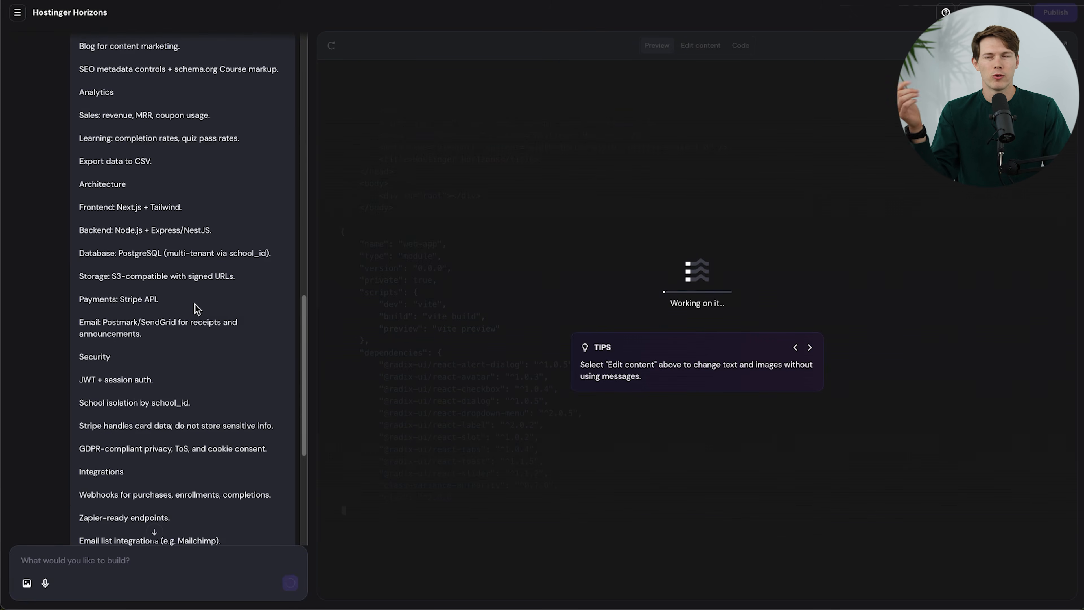
scroll(195, 308, down, 1)
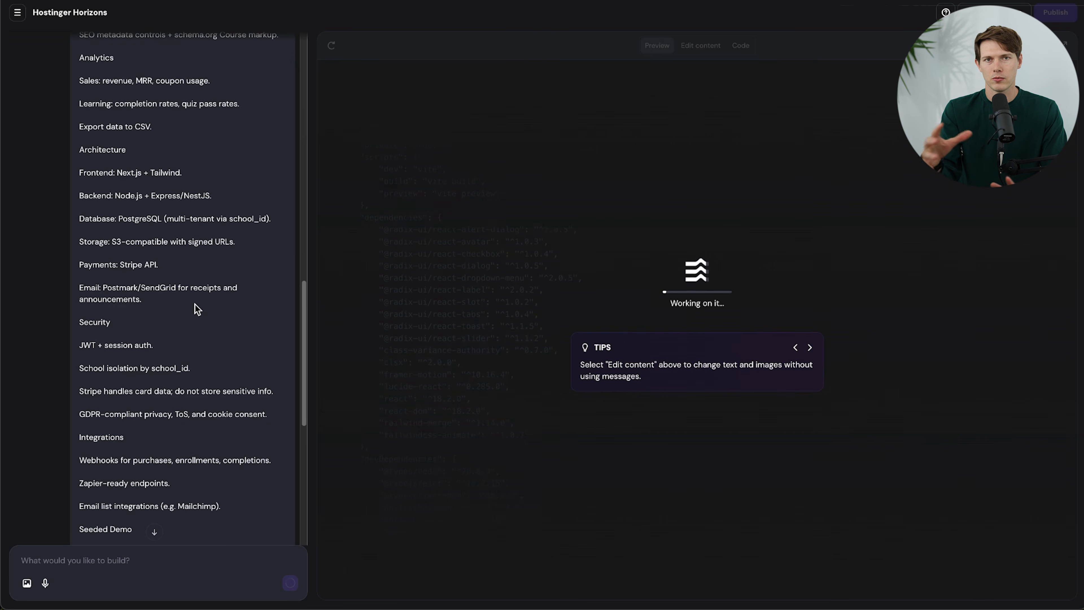
- Look through the generated CourseForge home page preview, from the footer and Why Choose CourseForge section up to Featured Courses and the hero
scroll(197, 309, down, 10)
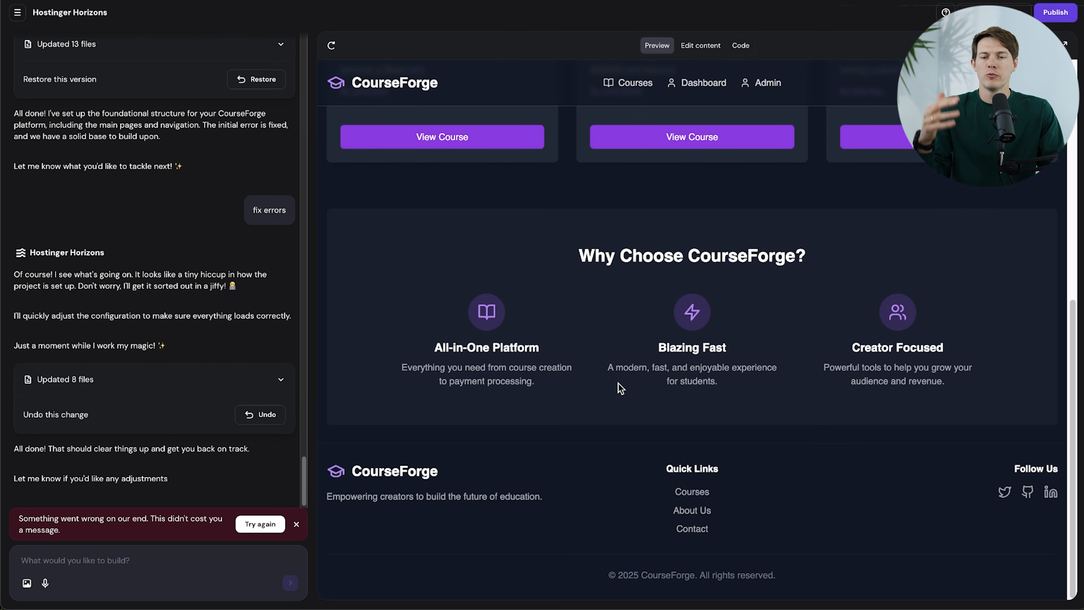
scroll(689, 387, up, 2)
scroll(689, 386, up, 8)
scroll(689, 386, down, 4)
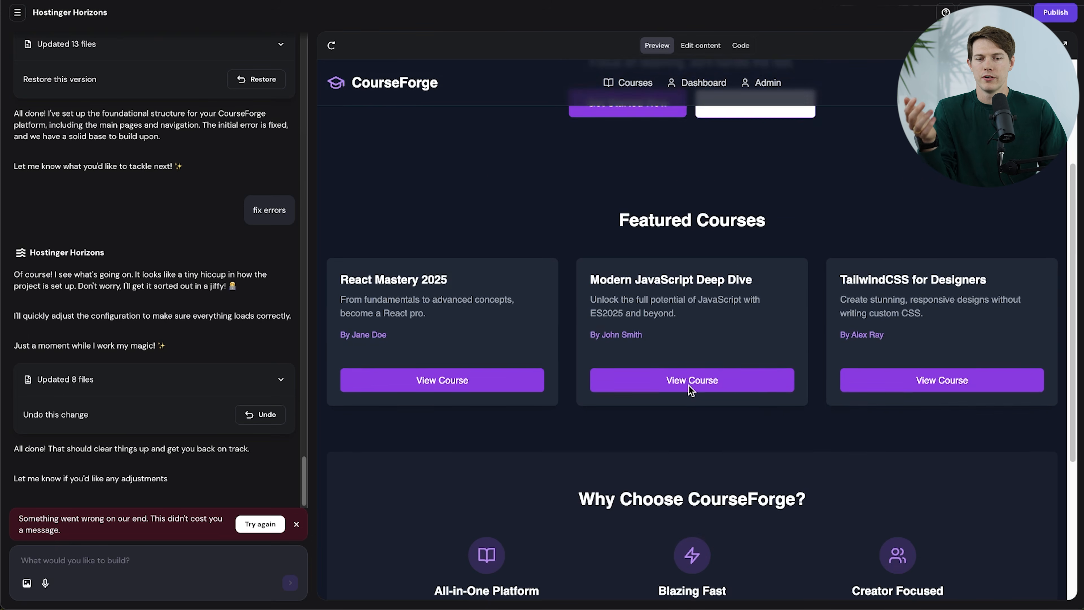
scroll(689, 385, down, 4)
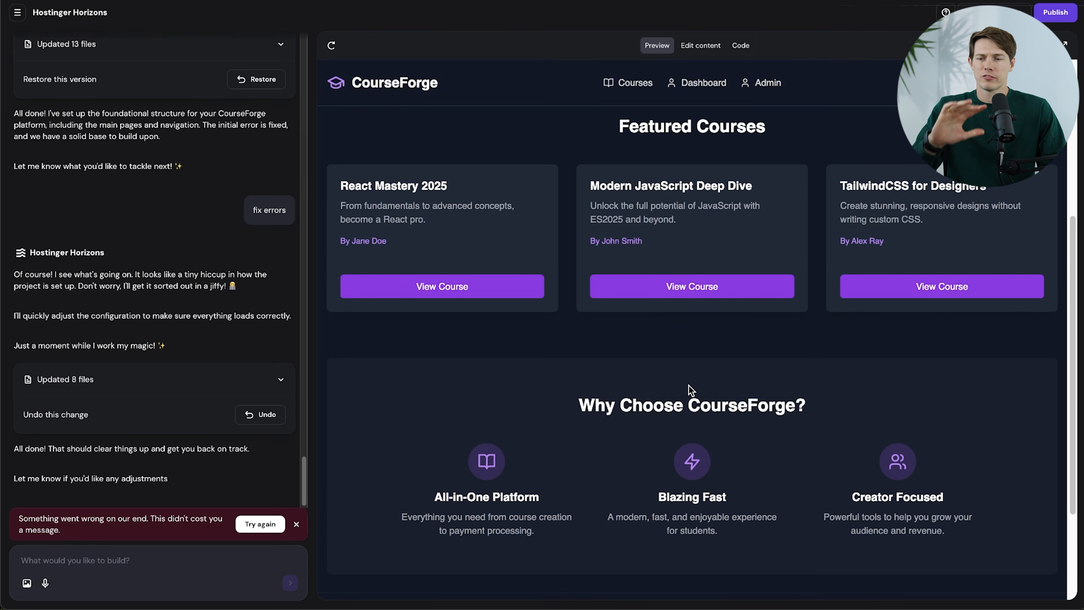
scroll(731, 375, up, 10)
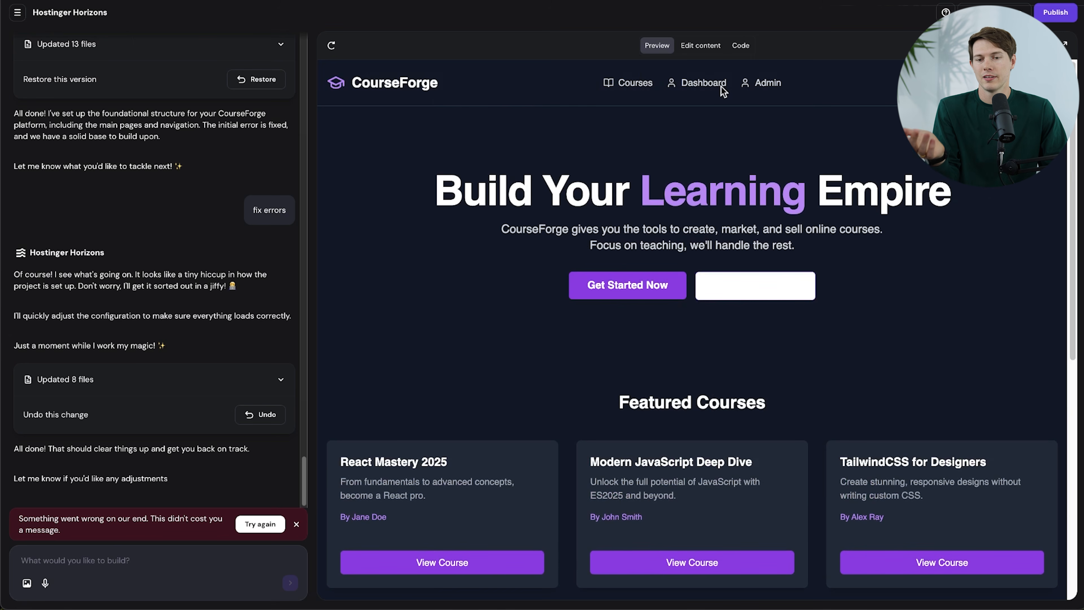
- Check the Dashboard, Admin and Courses pages of the CourseForge preview, finish on the Dashboard page, and activate the AI prompt field
click(709, 86)
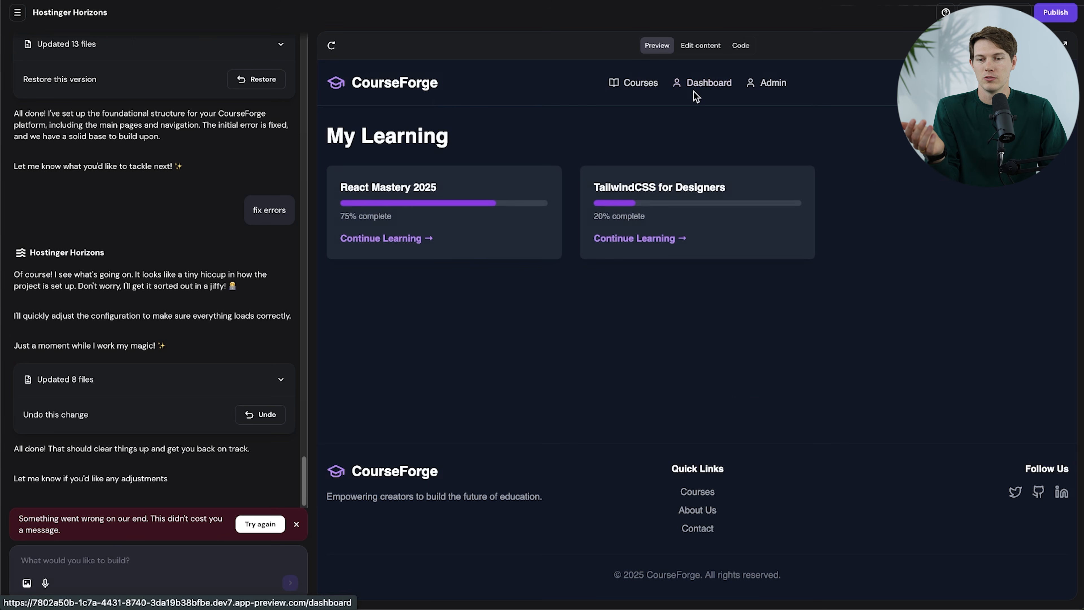
click(773, 83)
click(628, 87)
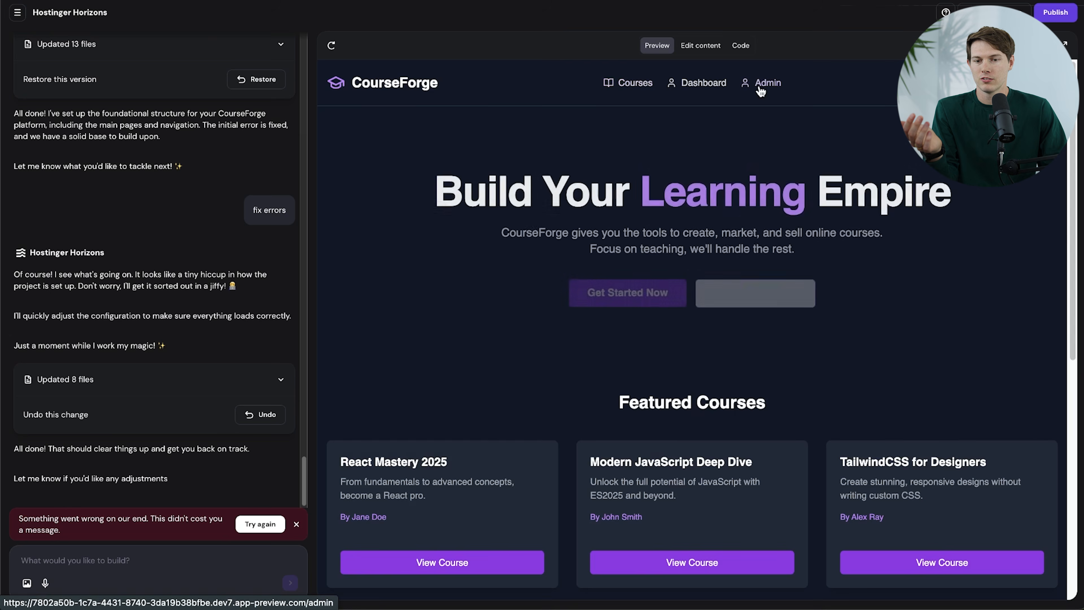
click(769, 84)
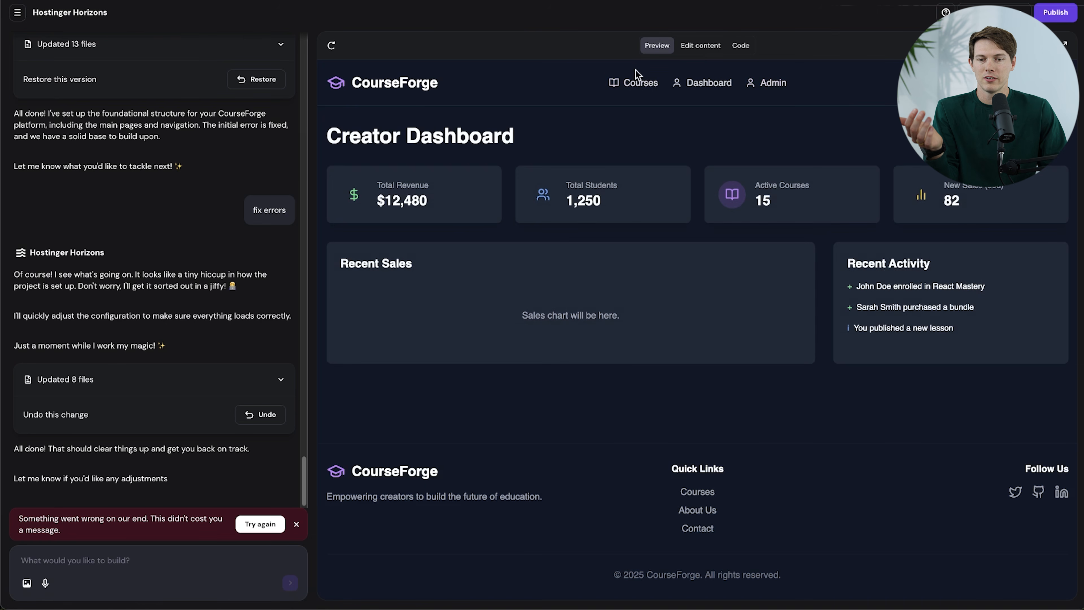
click(640, 83)
click(771, 83)
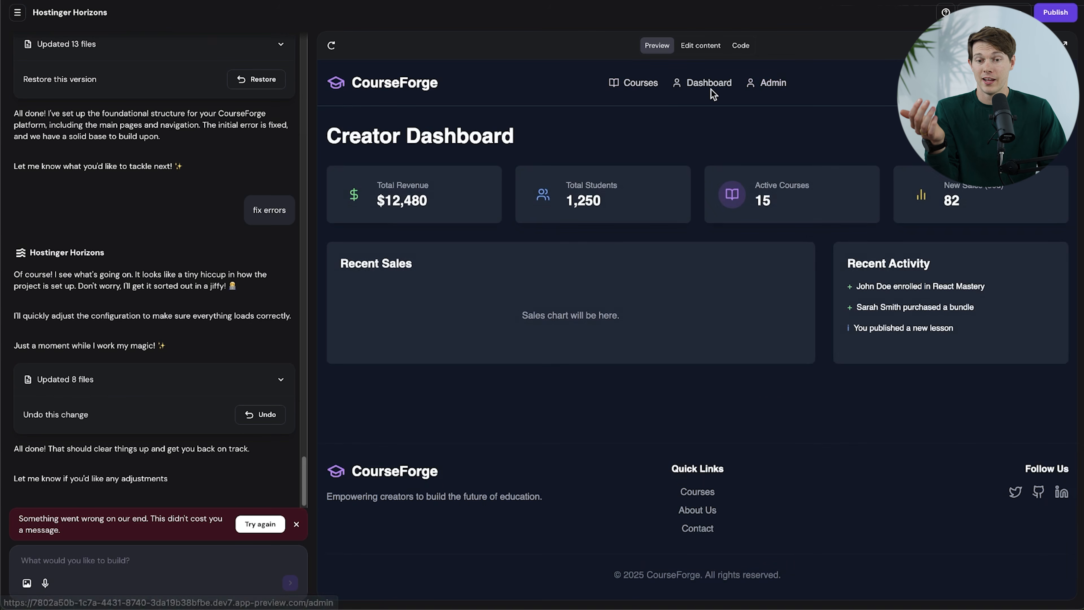
click(712, 84)
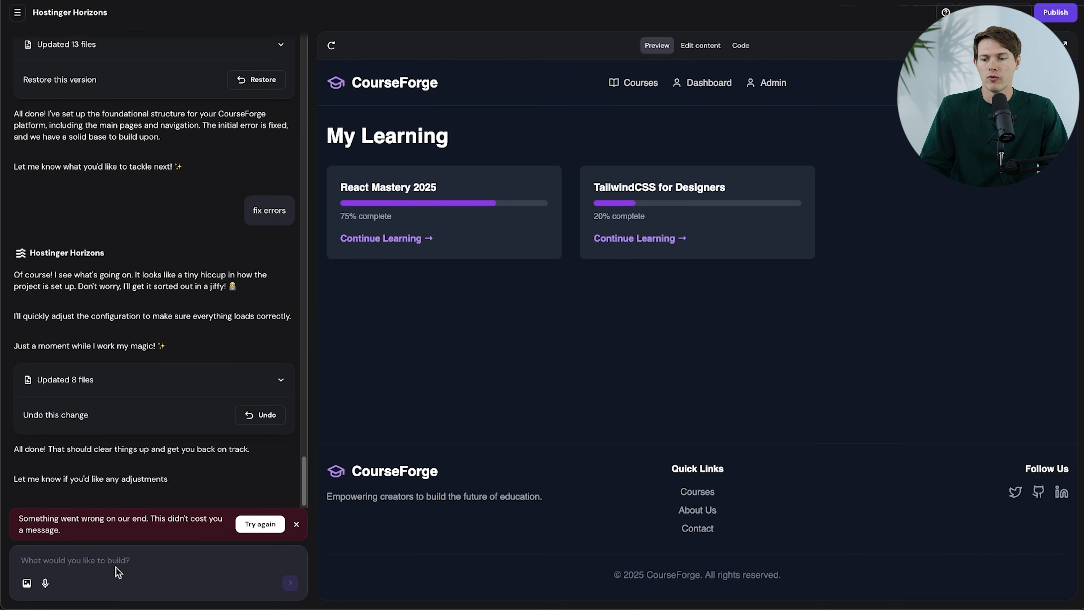
click(131, 558)
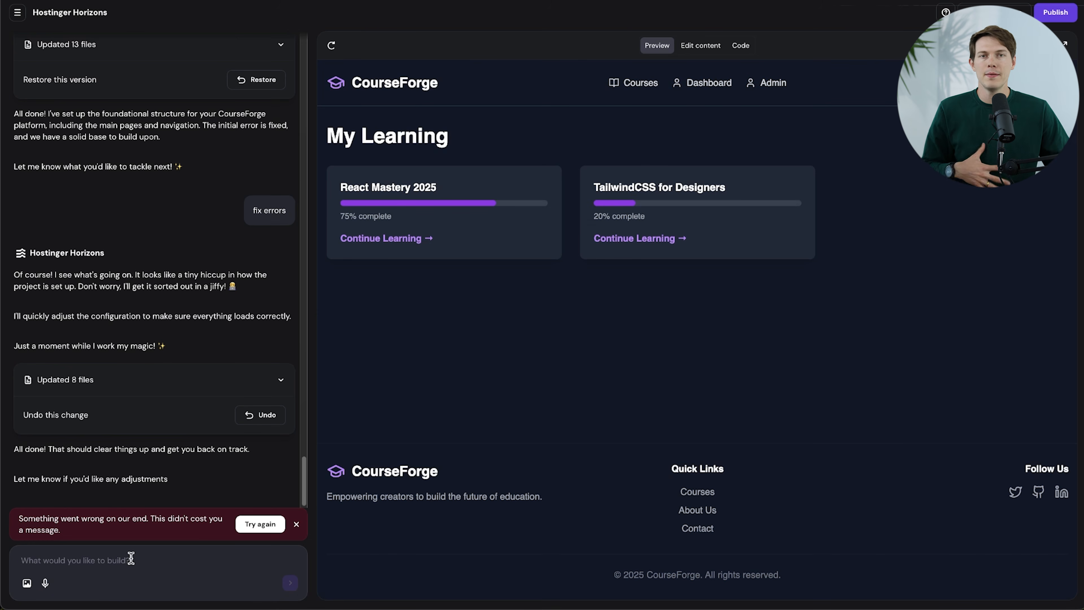